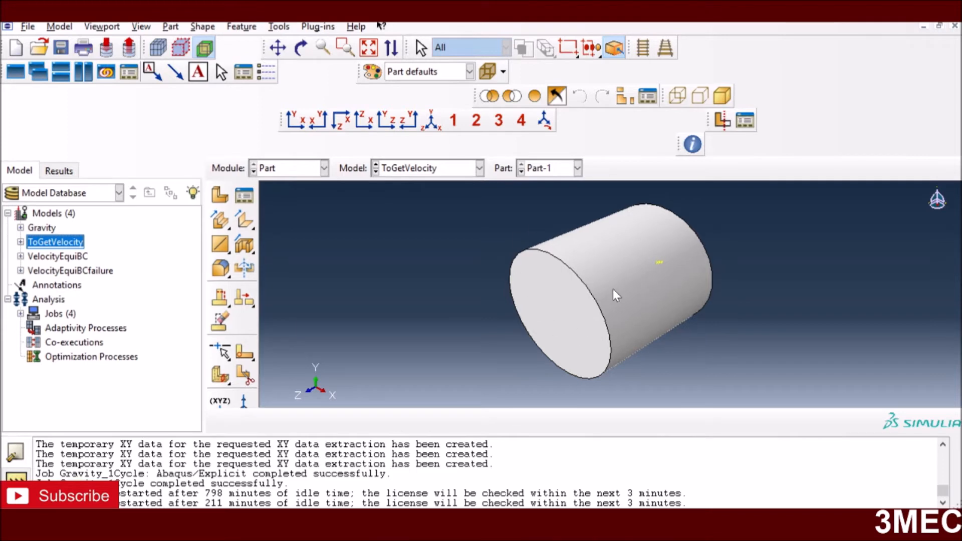
Display Part-2 of the ToGetVelocity model and switch to the Property module
left_click(577, 168)
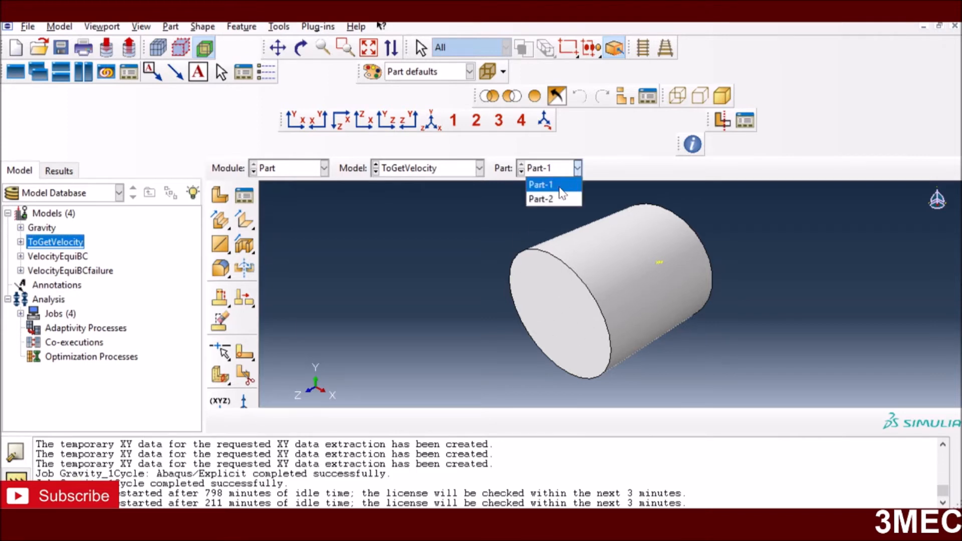
left_click(551, 199)
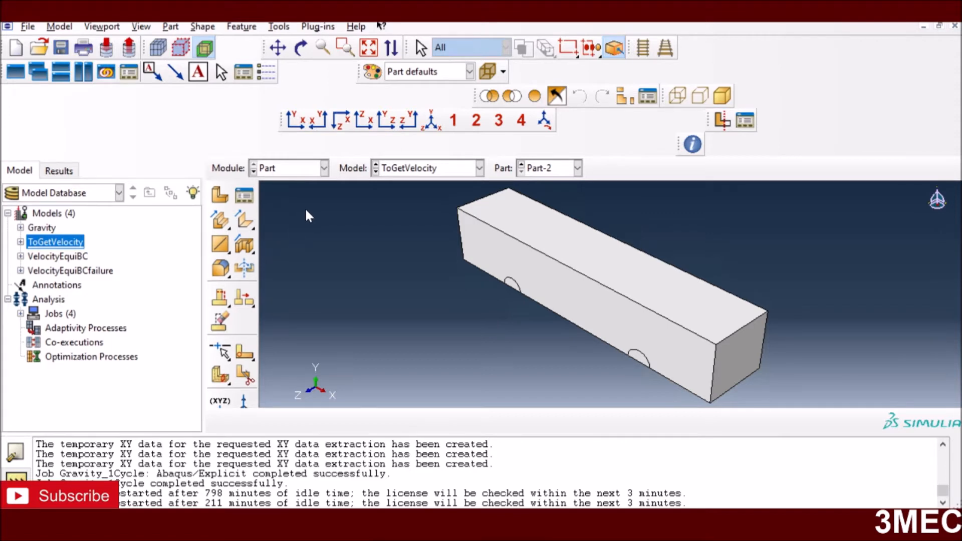
left_click(309, 177)
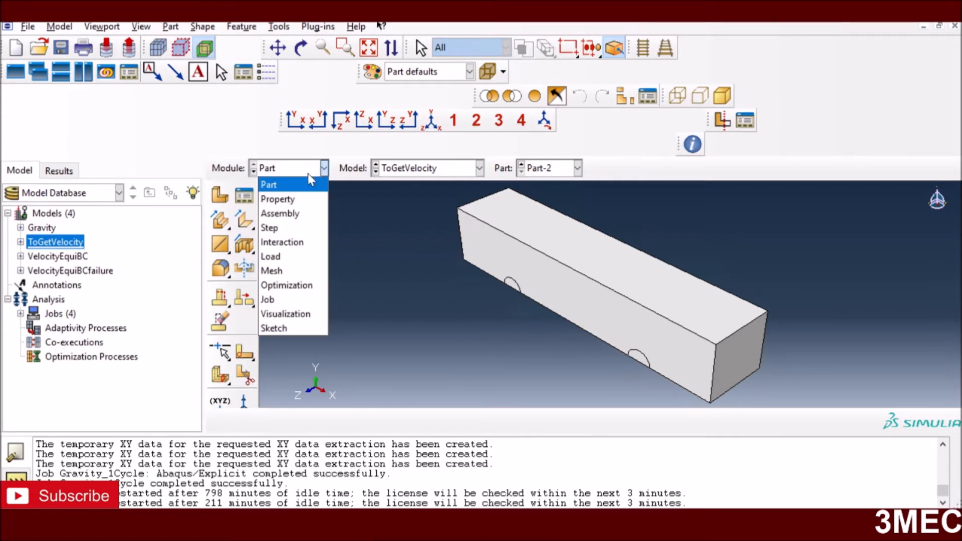
left_click(285, 201)
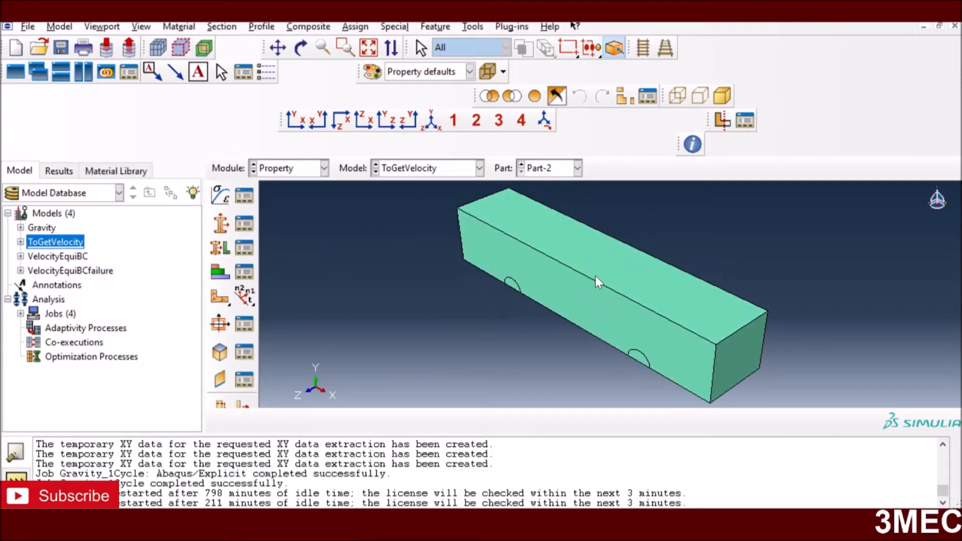
Review the density and elastic definitions of the Concrete material
left_click(245, 195)
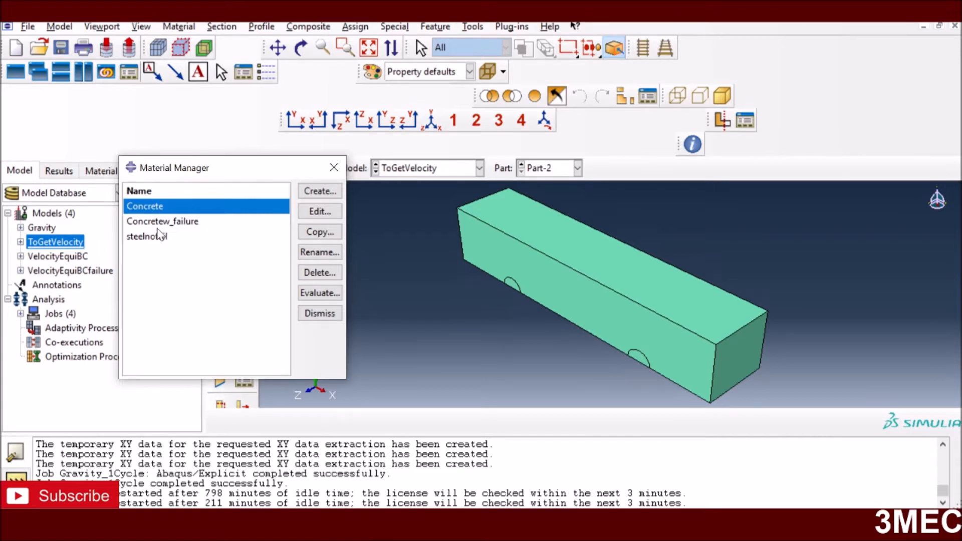
left_click(320, 211)
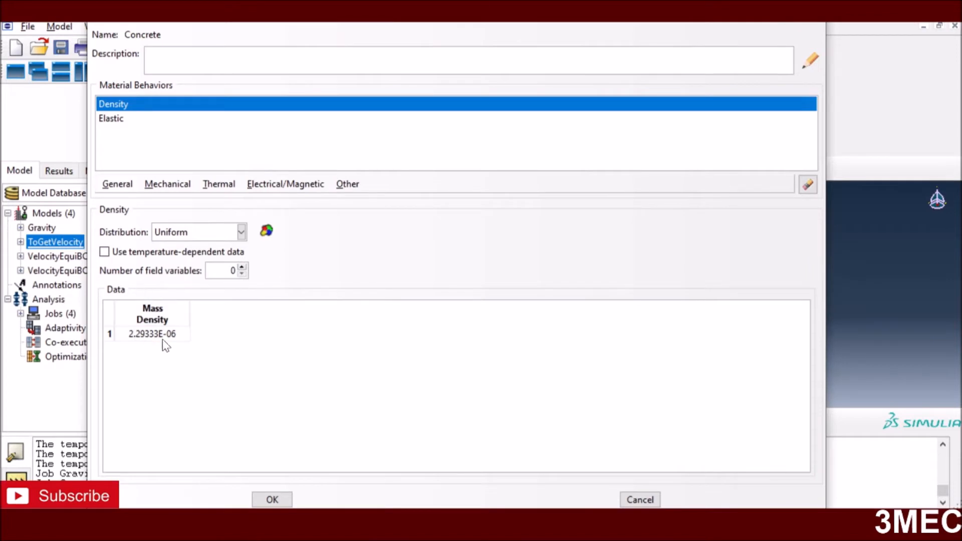
left_click(122, 120)
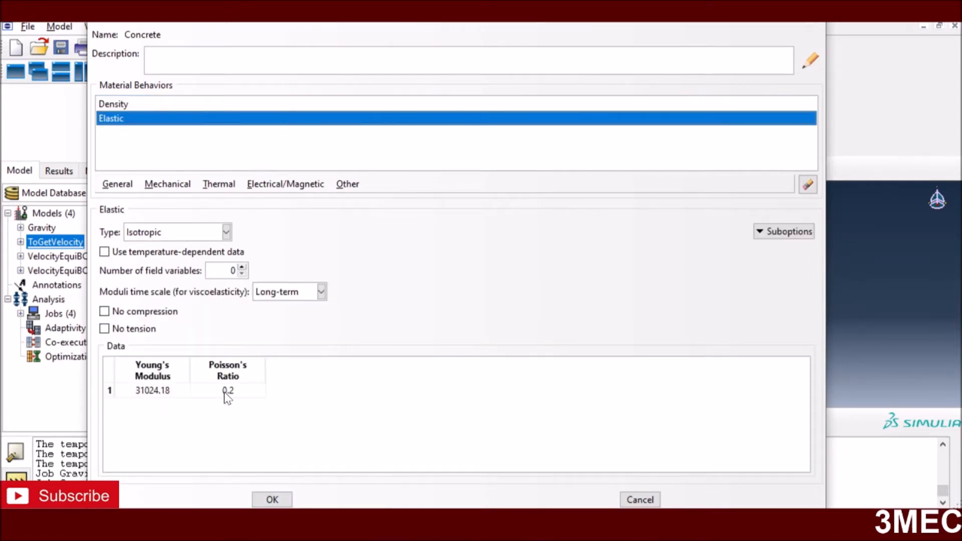
left_click(273, 500)
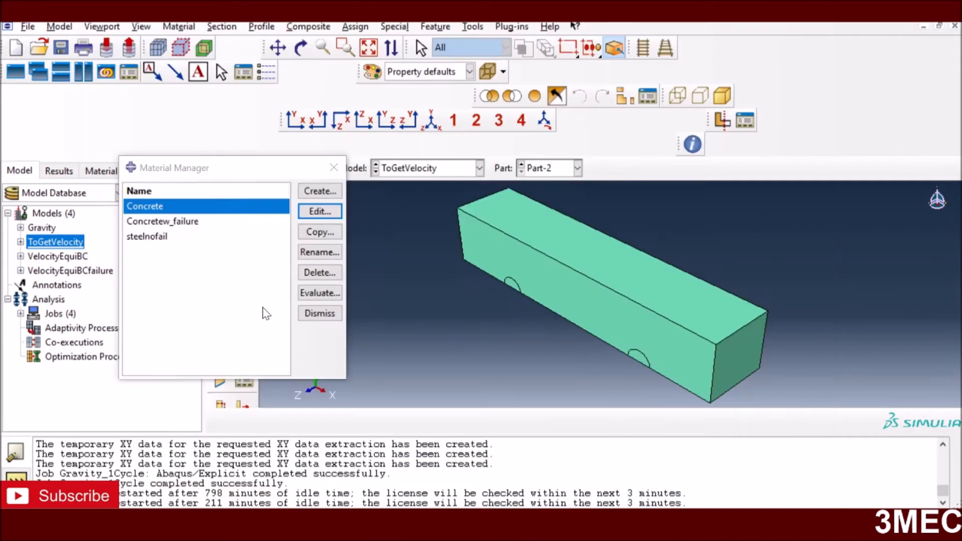
Review the brittle cracking, brittle shear, brittle failure, elastic and density behaviors of the Concretew_failure material
left_click(190, 222)
left_click(324, 213)
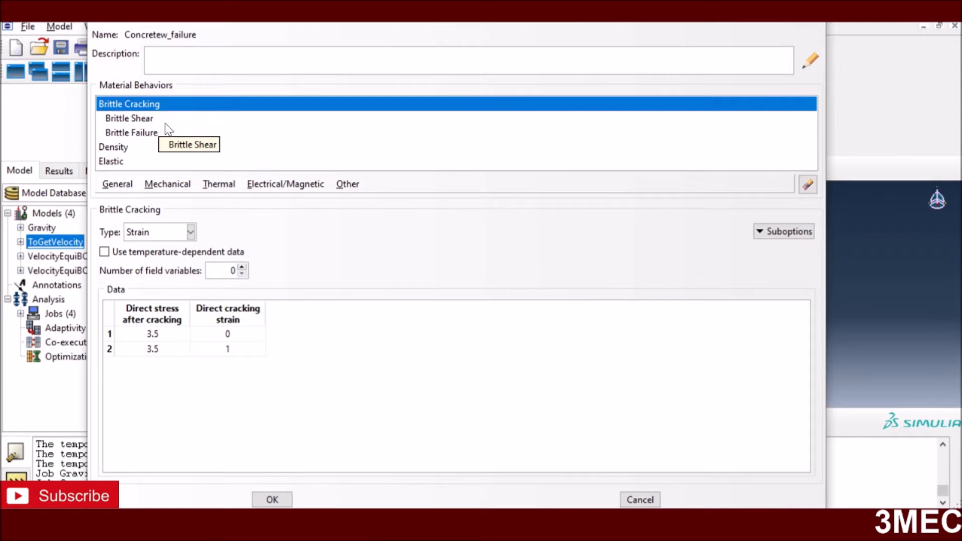
left_click(143, 120)
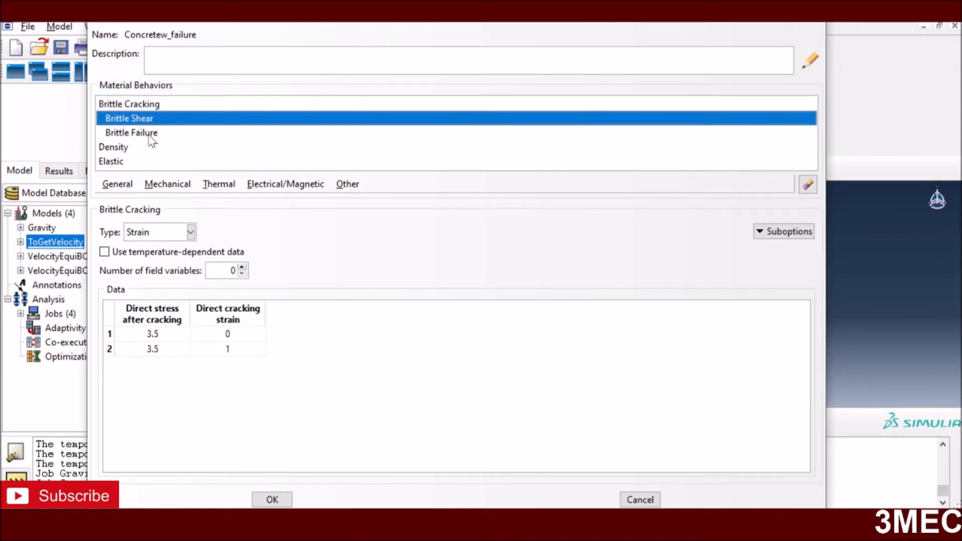
left_click(150, 135)
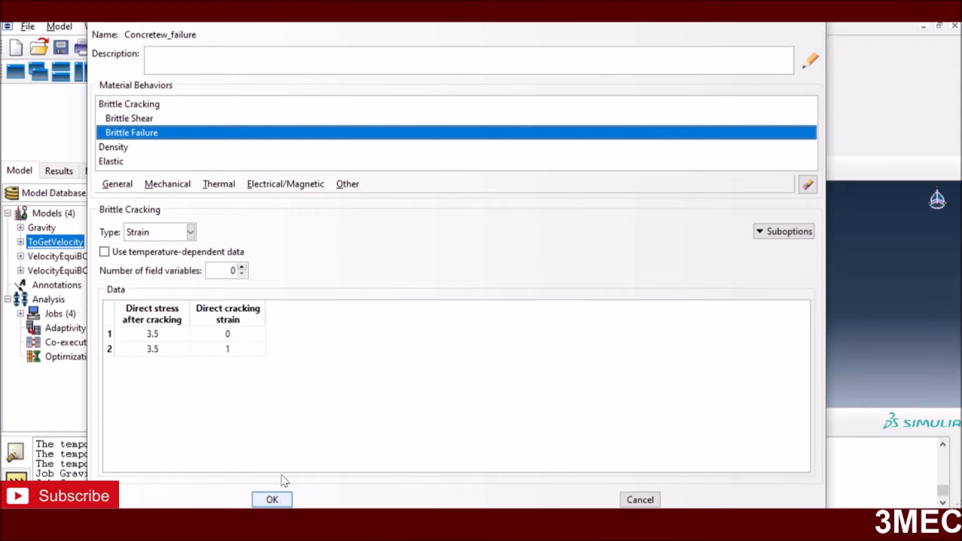
left_click(119, 161)
left_click(122, 148)
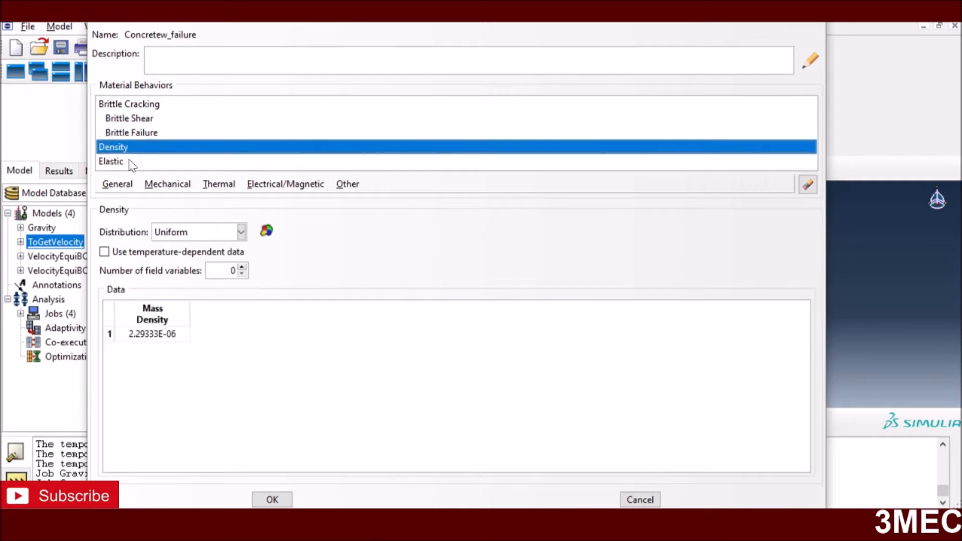
left_click(271, 501)
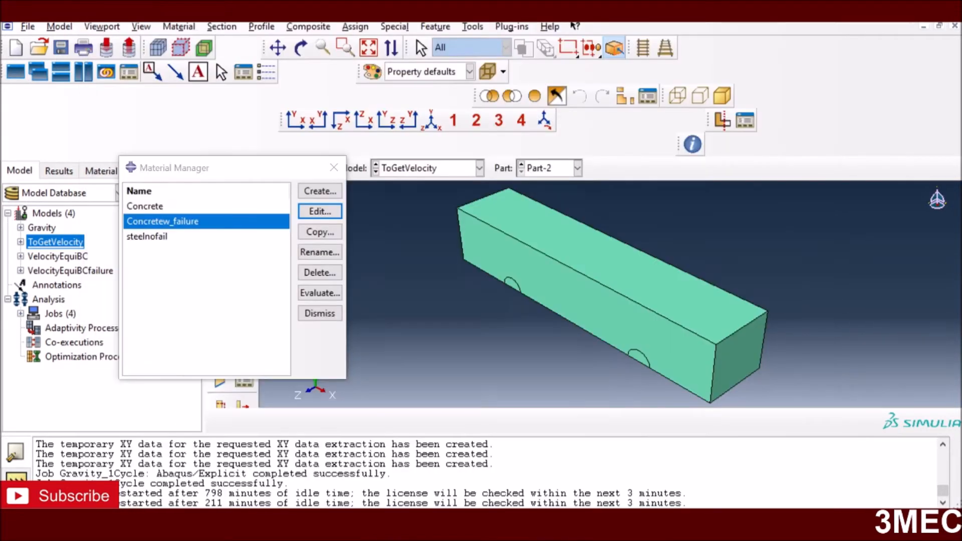
Review the density and elastic definitions of the steelnofail material and close the material manager
left_click(170, 237)
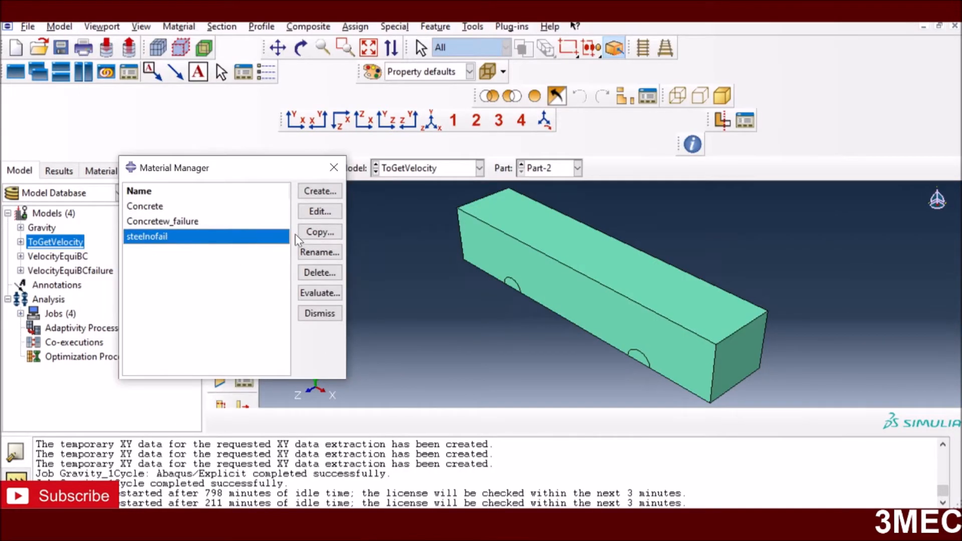
left_click(329, 212)
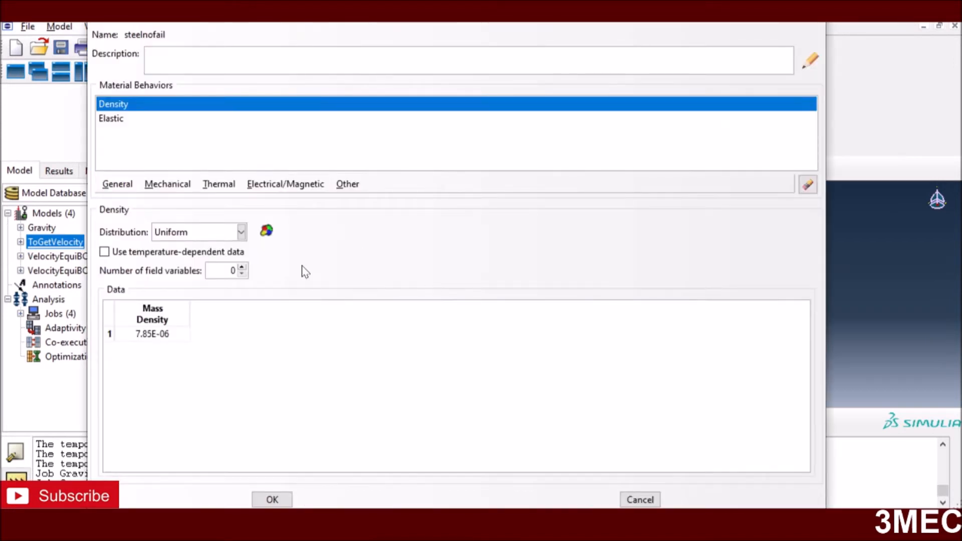
left_click(115, 119)
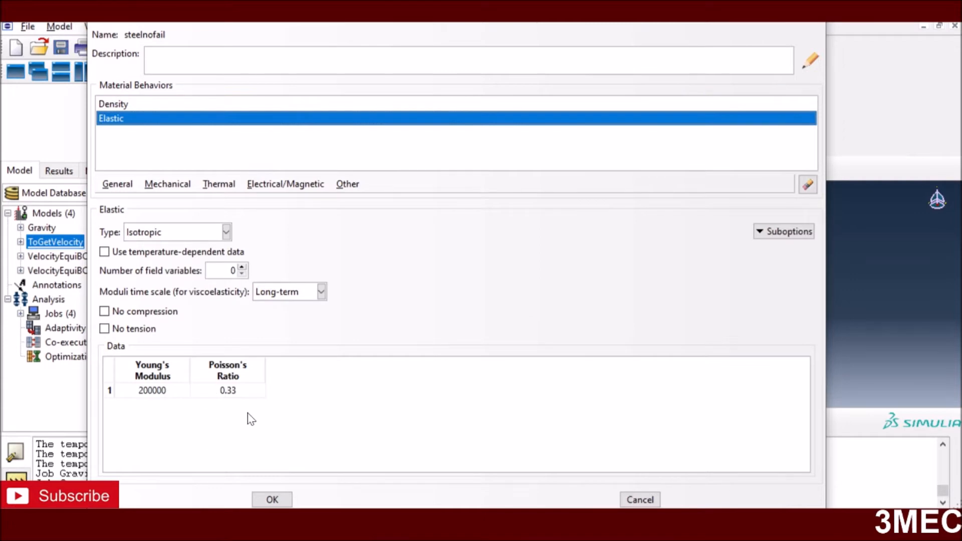
left_click(274, 500)
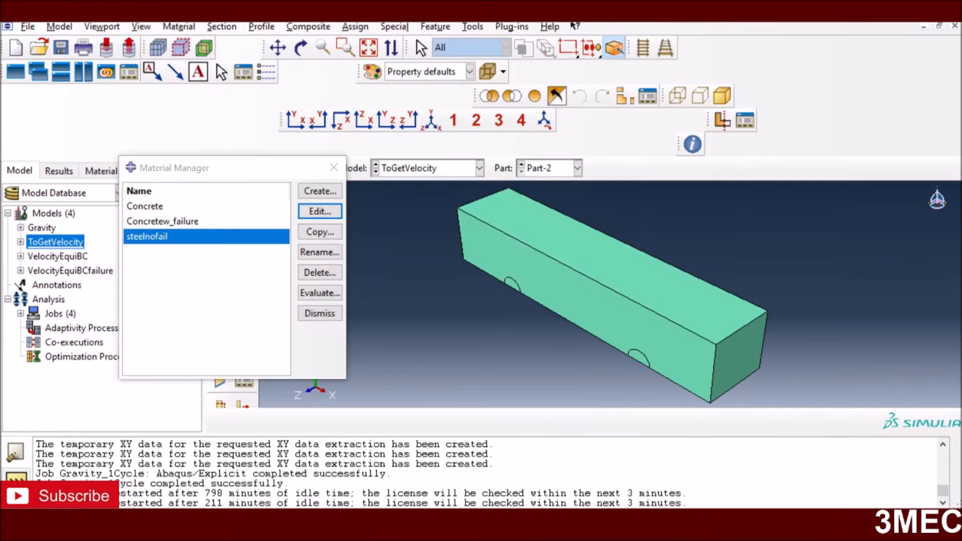
left_click(320, 313)
Review the model's defined sections and its list of parts
left_click(303, 170)
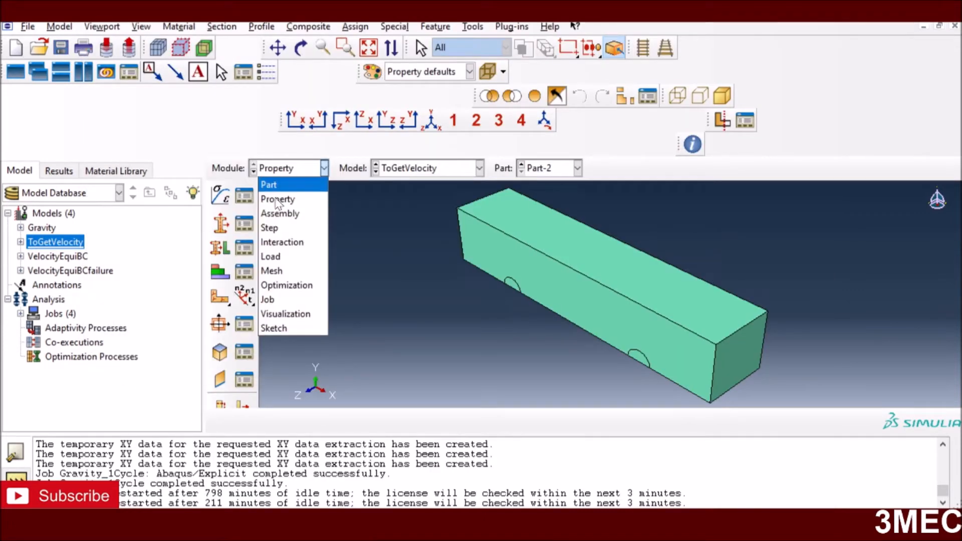
left_click(260, 237)
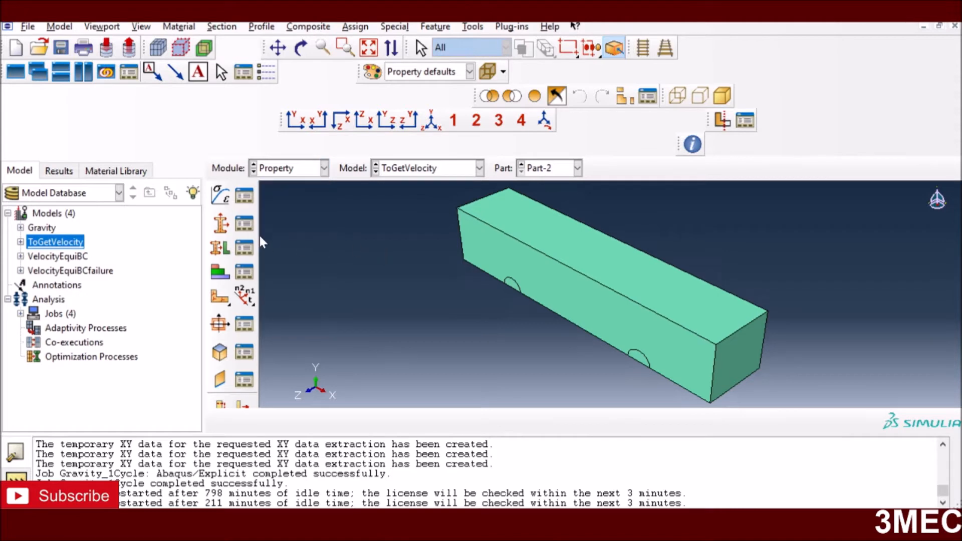
left_click(245, 224)
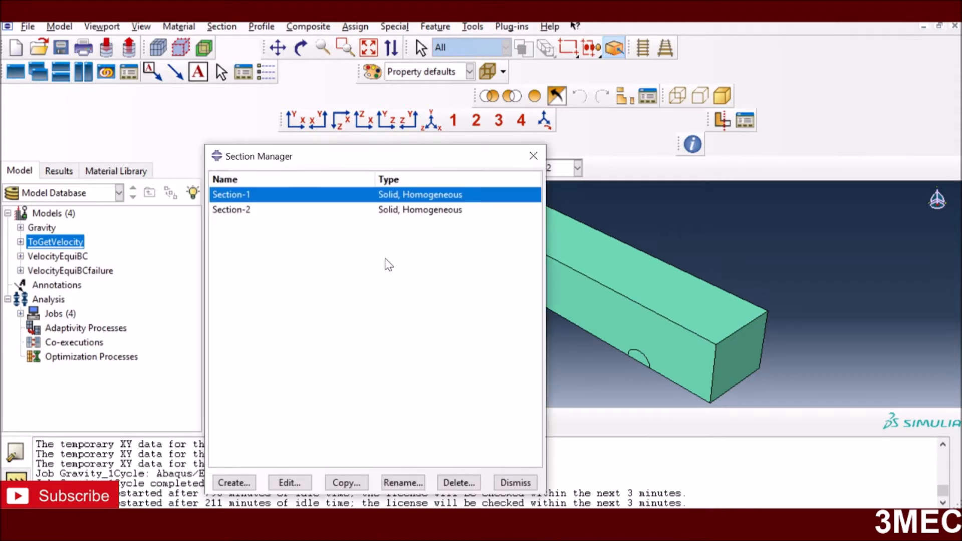
left_click(515, 483)
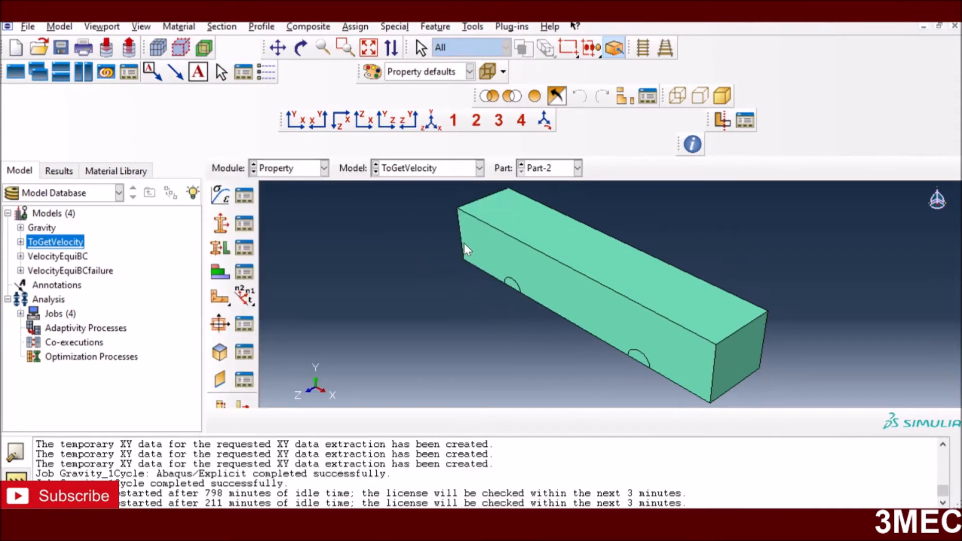
left_click(578, 168)
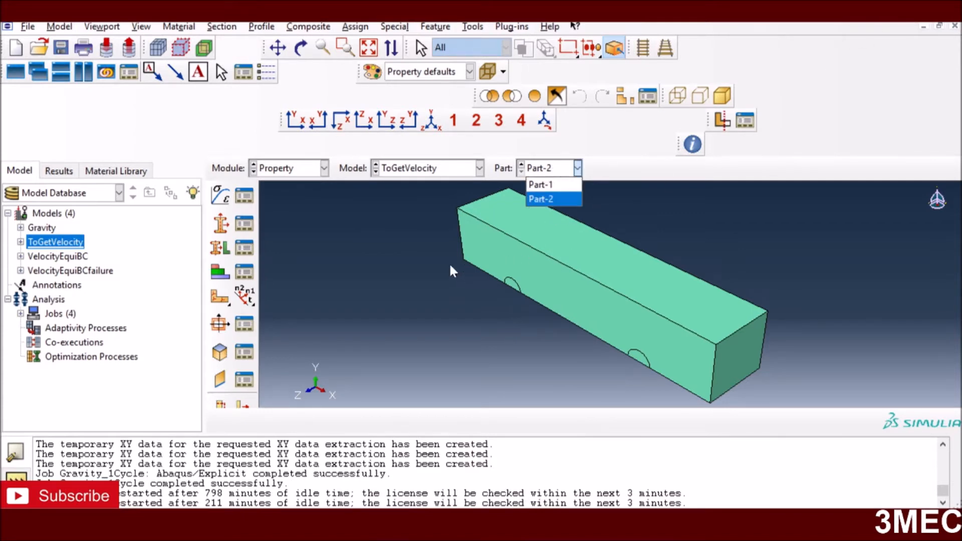
left_click(450, 234)
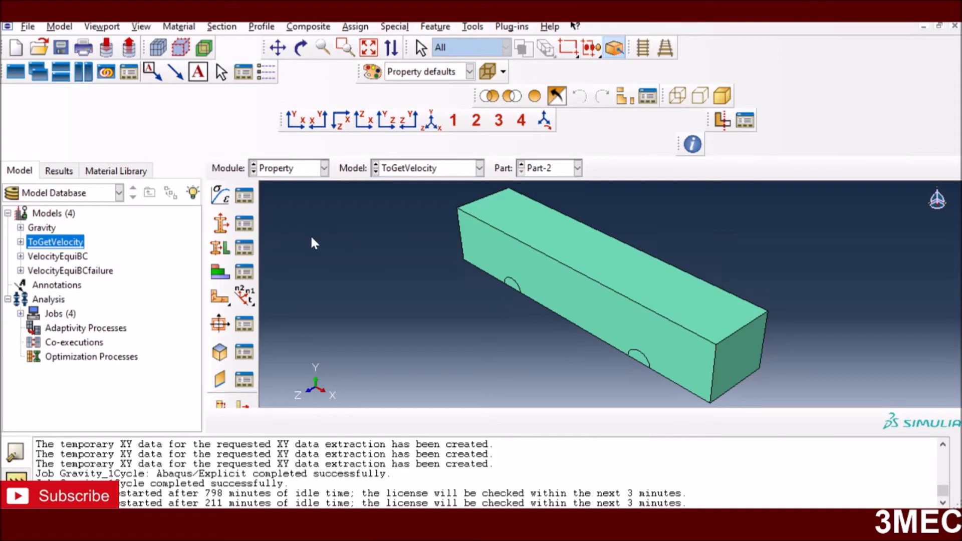
Try out a solid homogeneous section using the Concretew_failure material and discard it
left_click(221, 225)
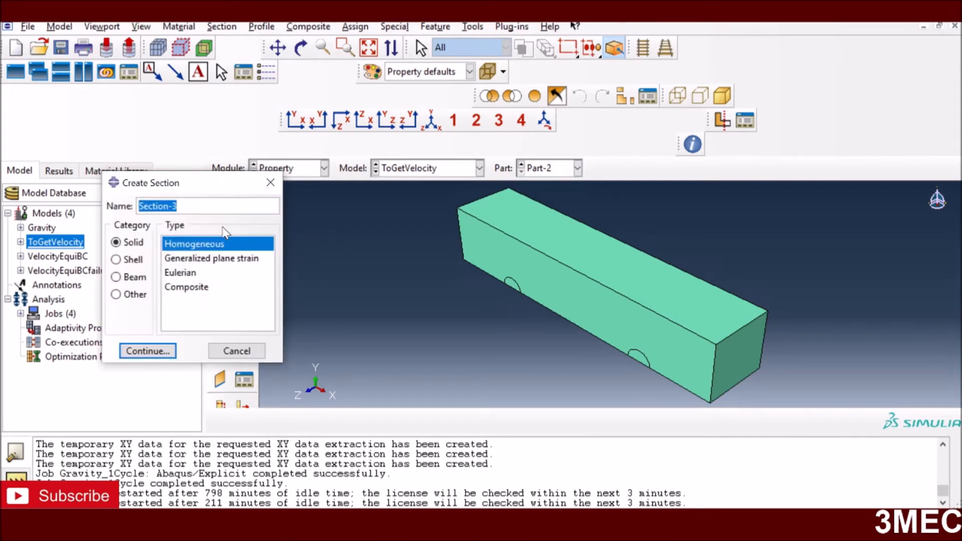
left_click(148, 351)
left_click(864, 208)
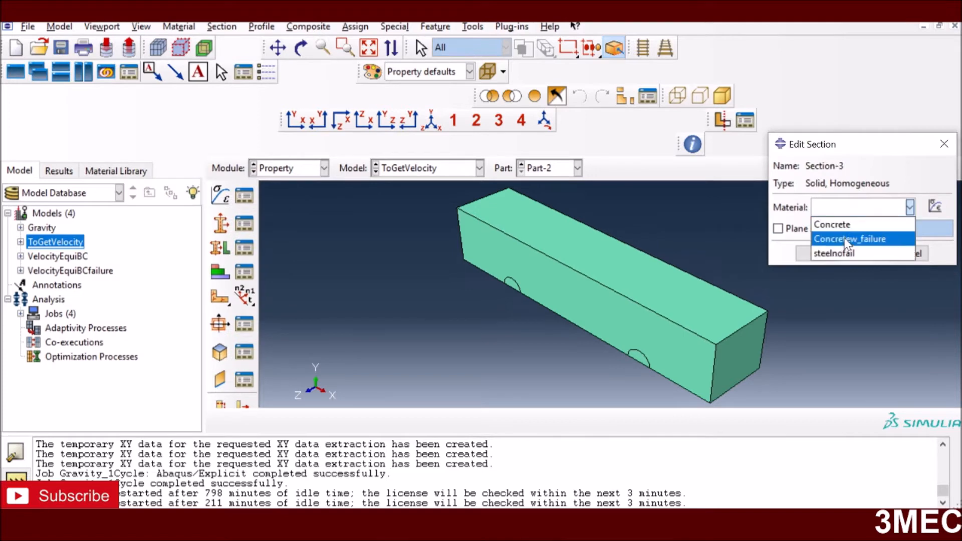
left_click(851, 237)
left_click(908, 259)
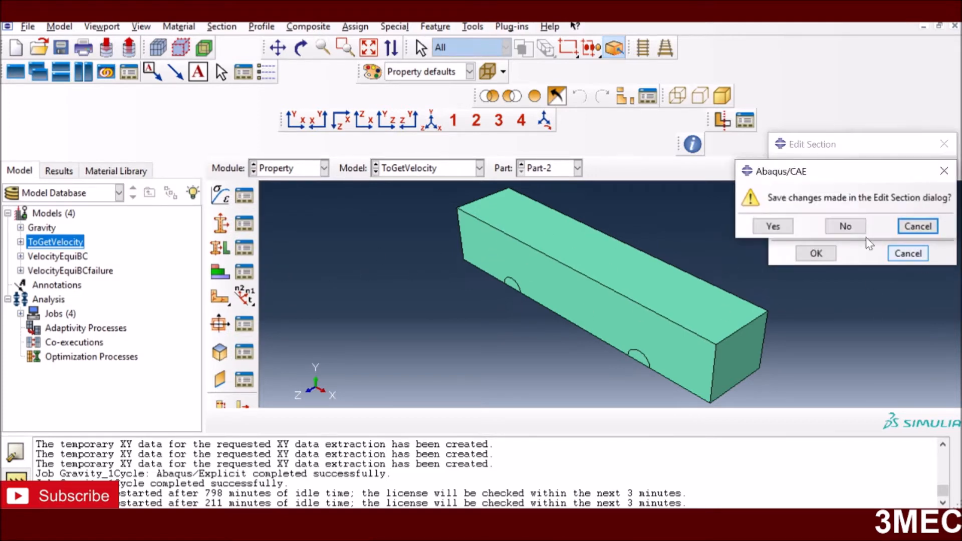
left_click(846, 225)
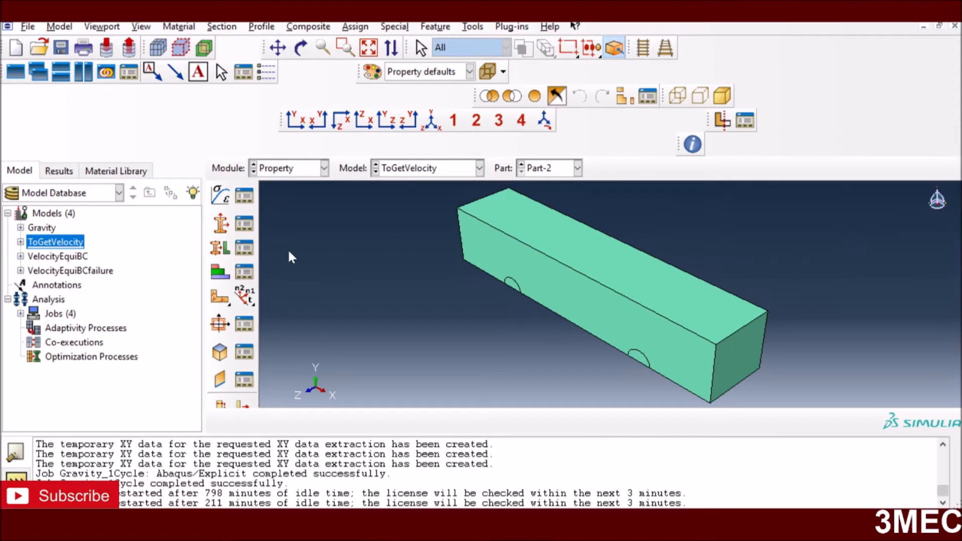
Try out a section assignment on the whole beam of Part-2 and discard it
left_click(221, 249)
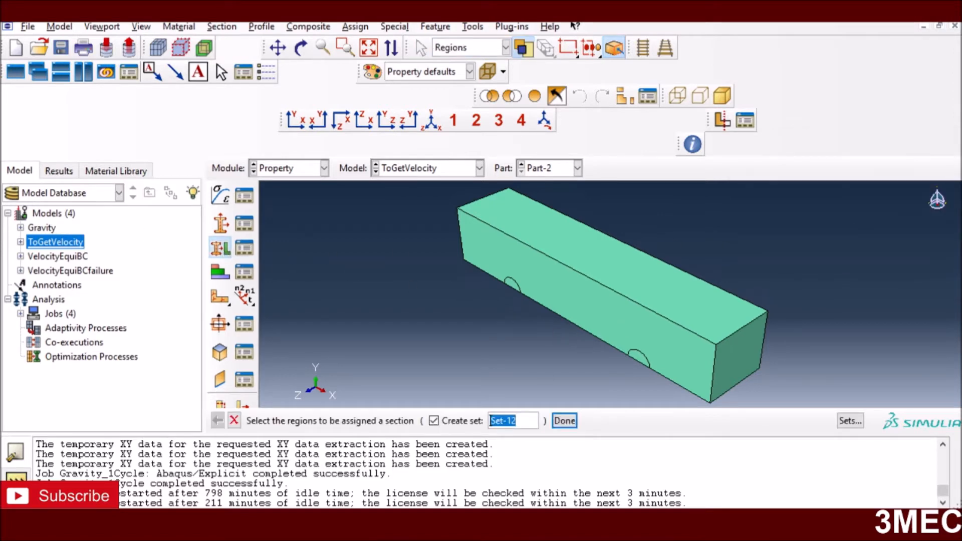
left_click(545, 296)
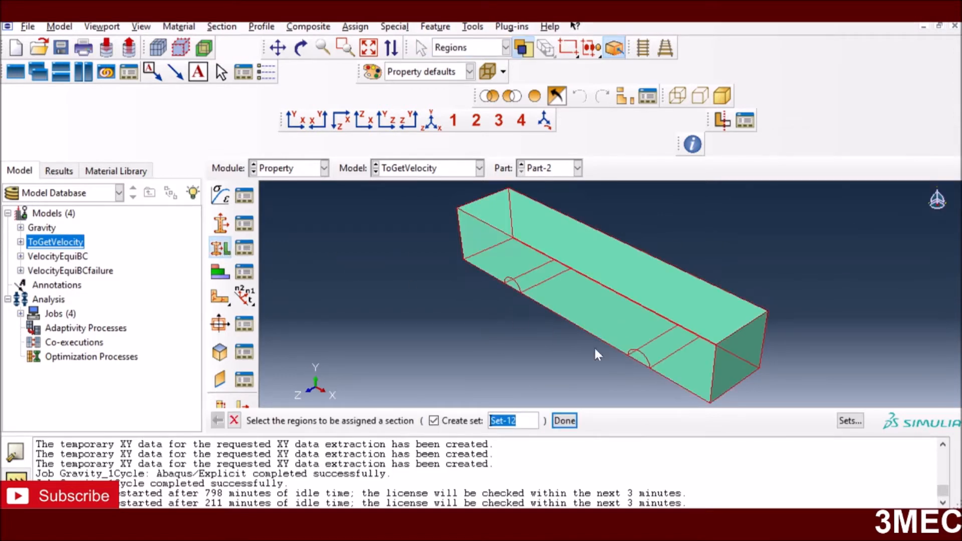
left_click(571, 422)
left_click(448, 171)
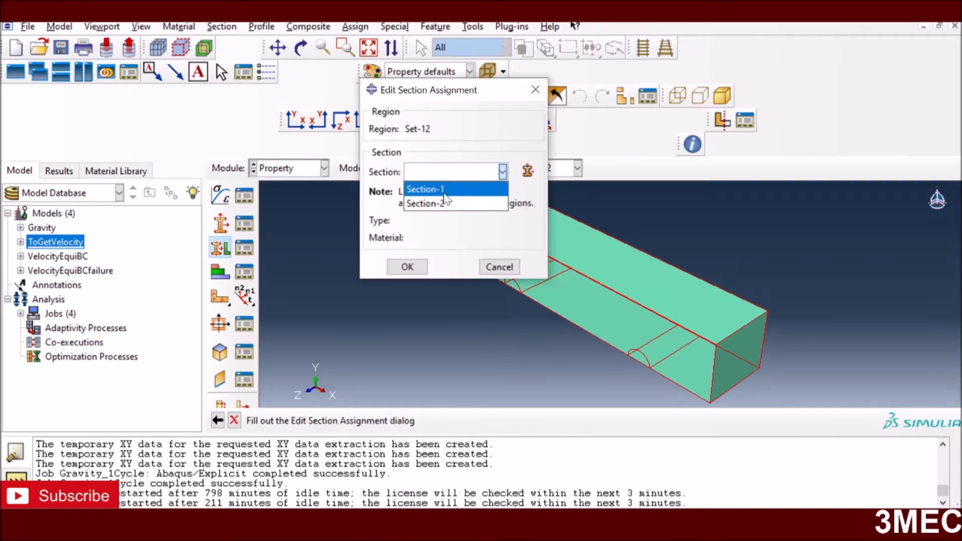
left_click(494, 273)
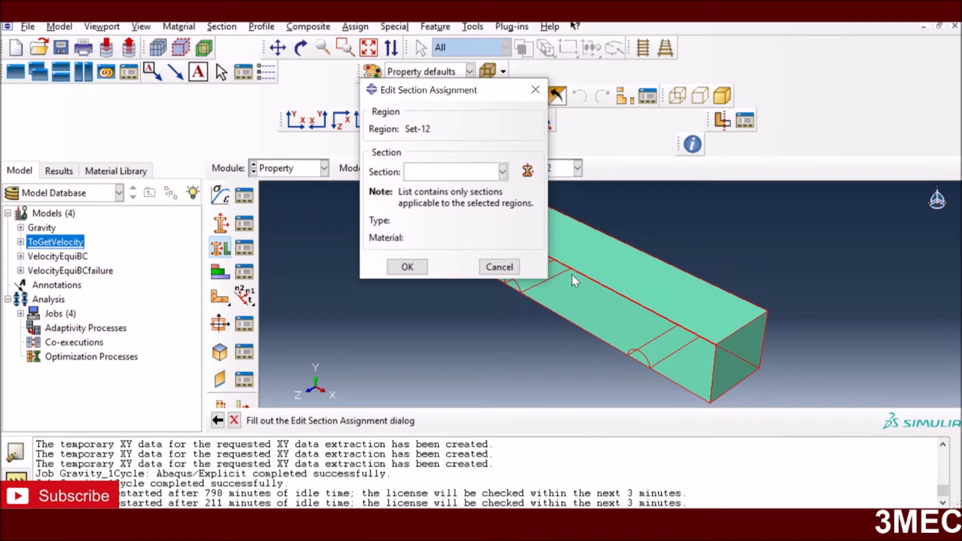
left_click(485, 274)
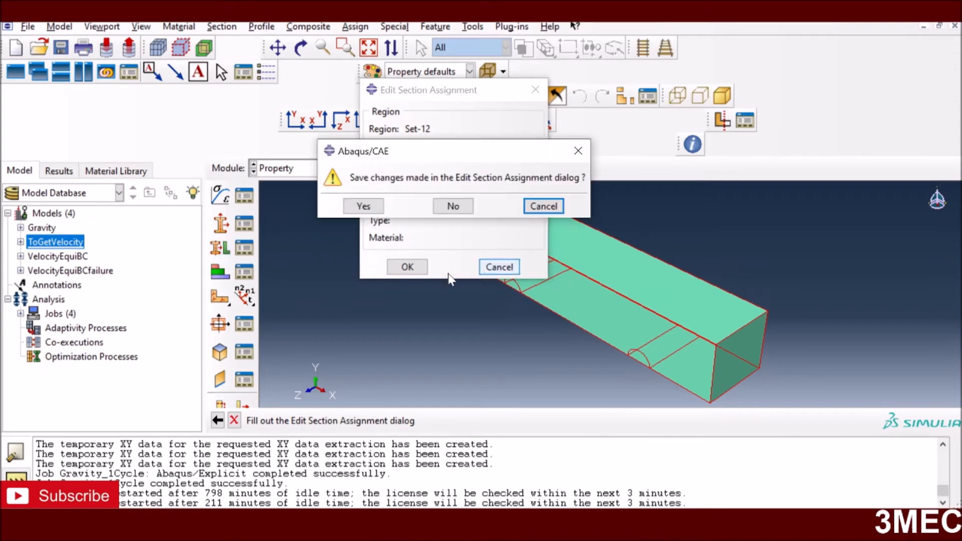
left_click(451, 207)
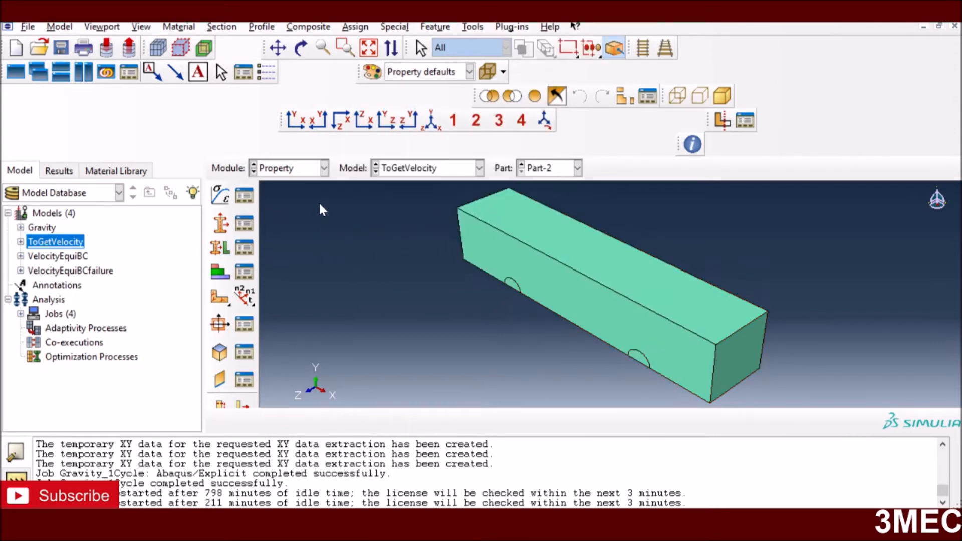
Switch to the Assembly module to show the assembled beam and cylinder
left_click(325, 169)
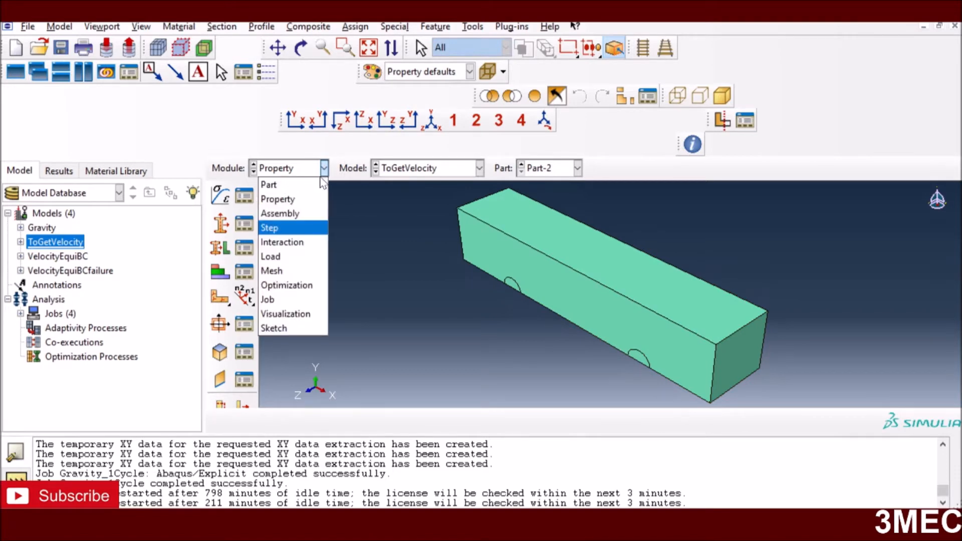
left_click(279, 214)
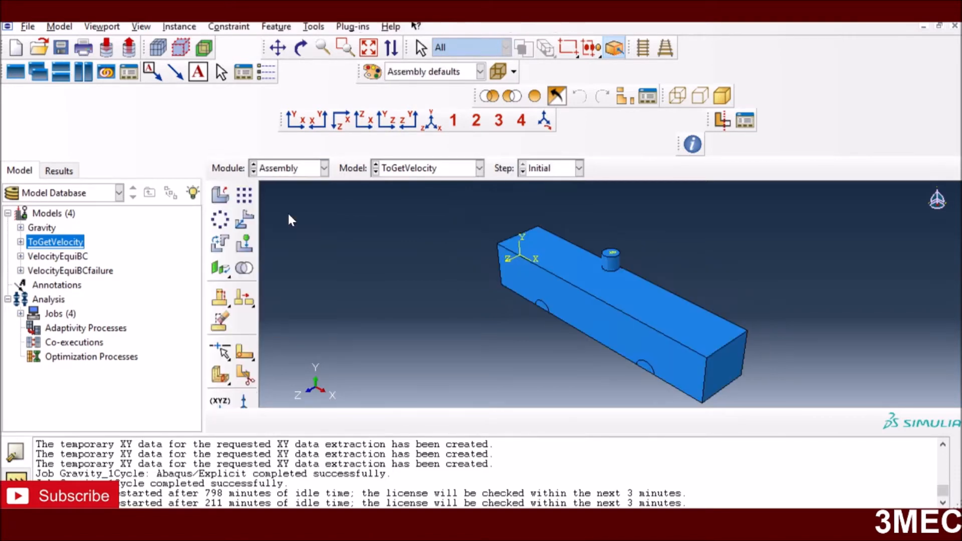
Try out instancing Part-1 and Part-2 with auto-offset from other instances, and discard the new instances
left_click(220, 195)
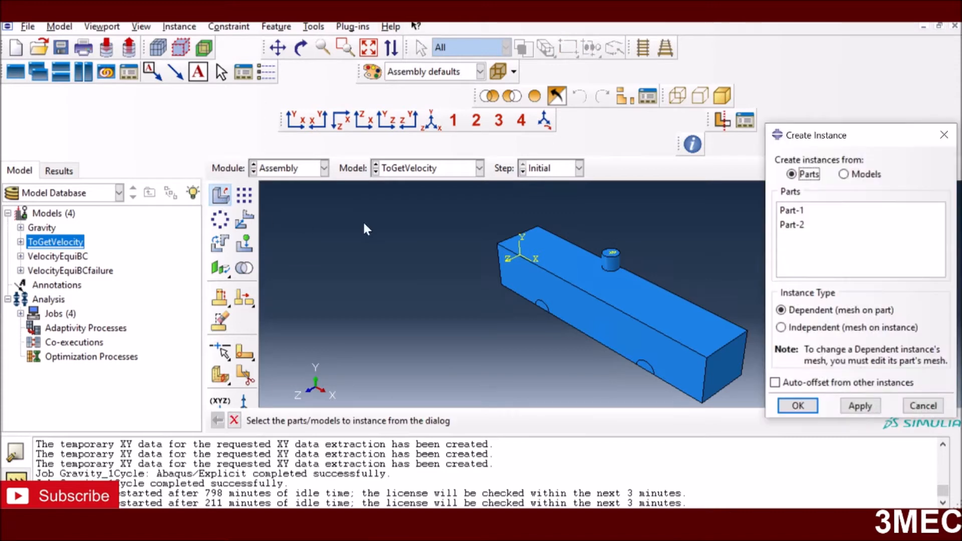
left_click_drag(795, 211, 796, 226)
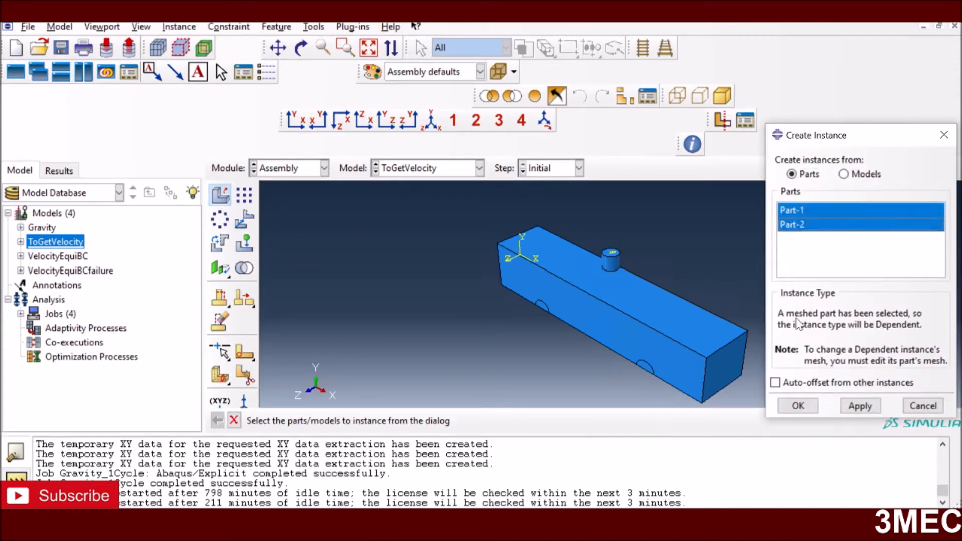
left_click(776, 383)
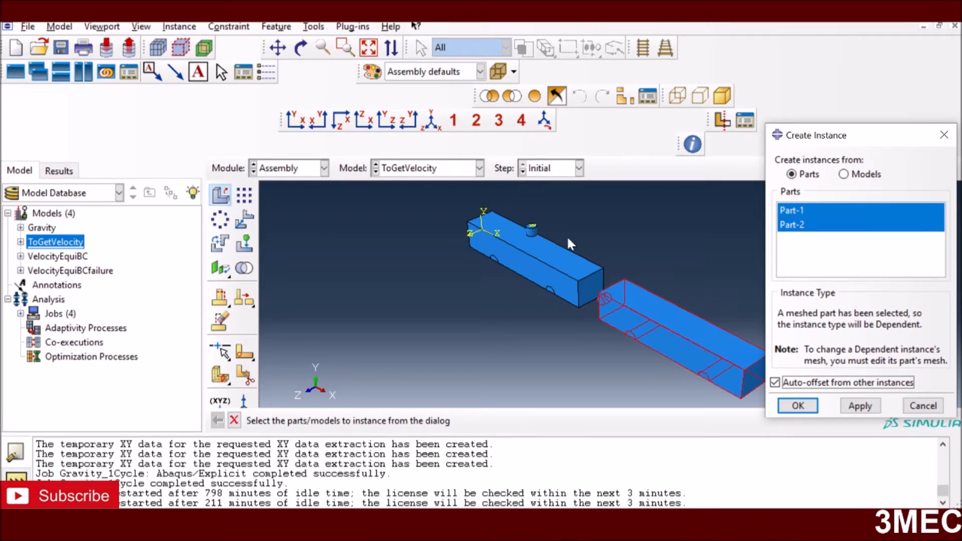
left_click(905, 405)
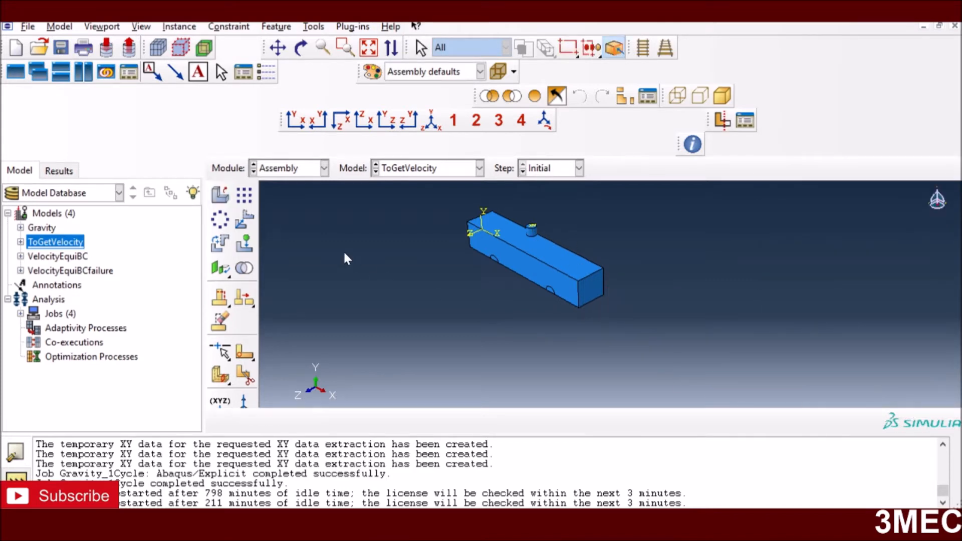
Try out translating the cylinder instance, and inspect the assembly from the beam's end and in isometric view
left_click(248, 224)
left_click(532, 232)
left_click(390, 422)
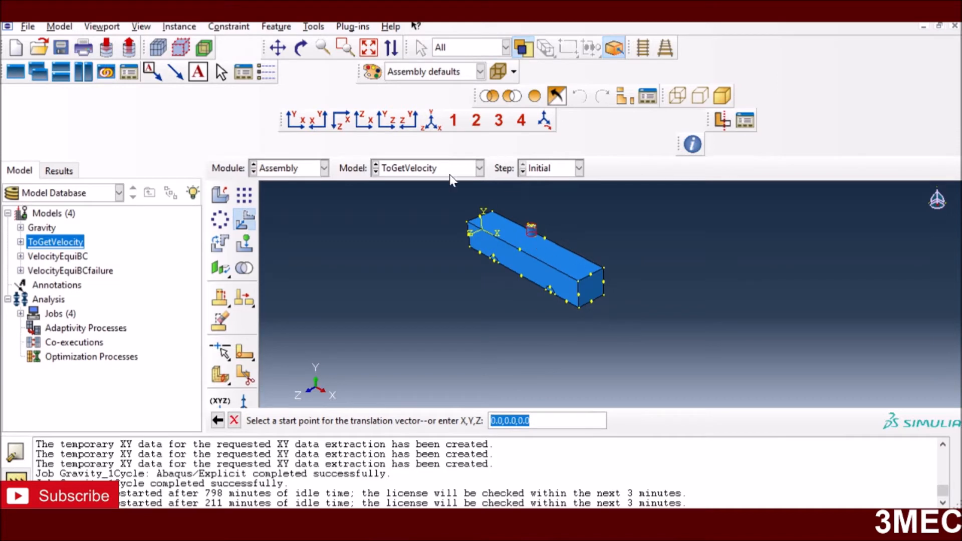
left_click(301, 47)
left_click_drag(610, 295, 554, 273)
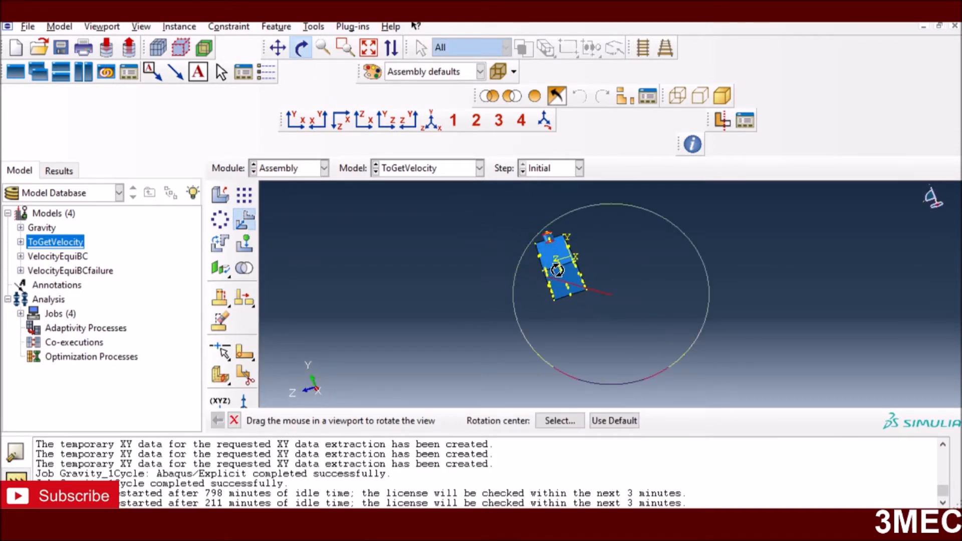
left_click_drag(591, 283, 382, 137)
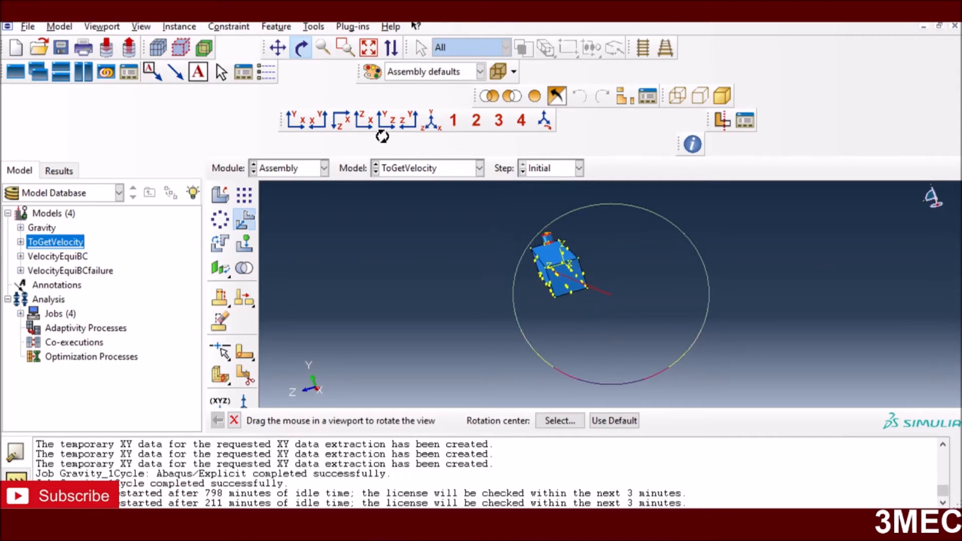
left_click(432, 122)
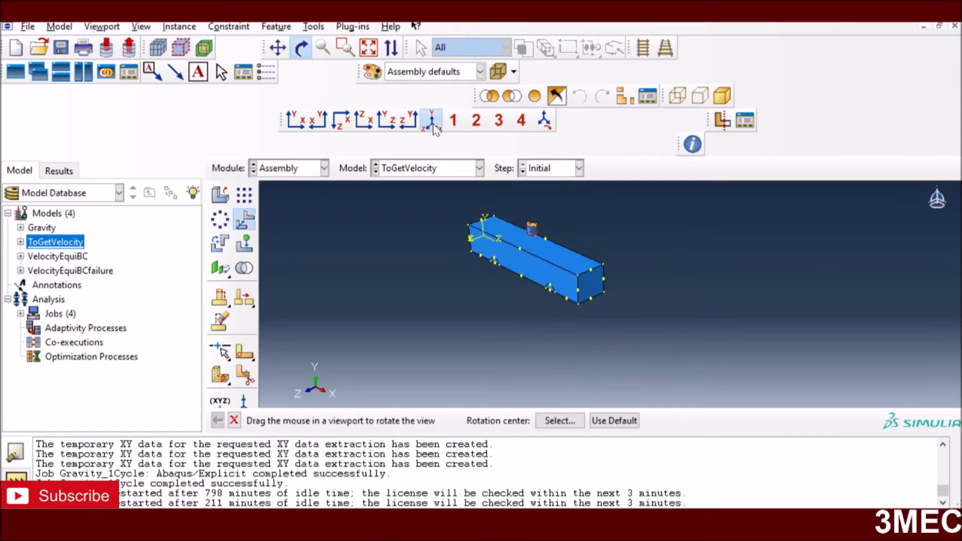
Switch to the Step module and review the time period and other settings of the dynamic explicit Step-1
left_click(301, 170)
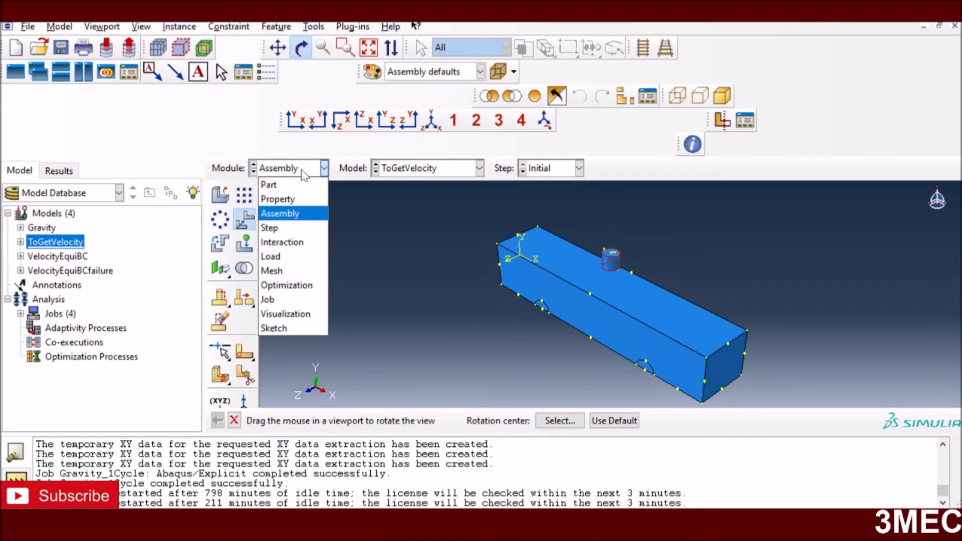
left_click(284, 228)
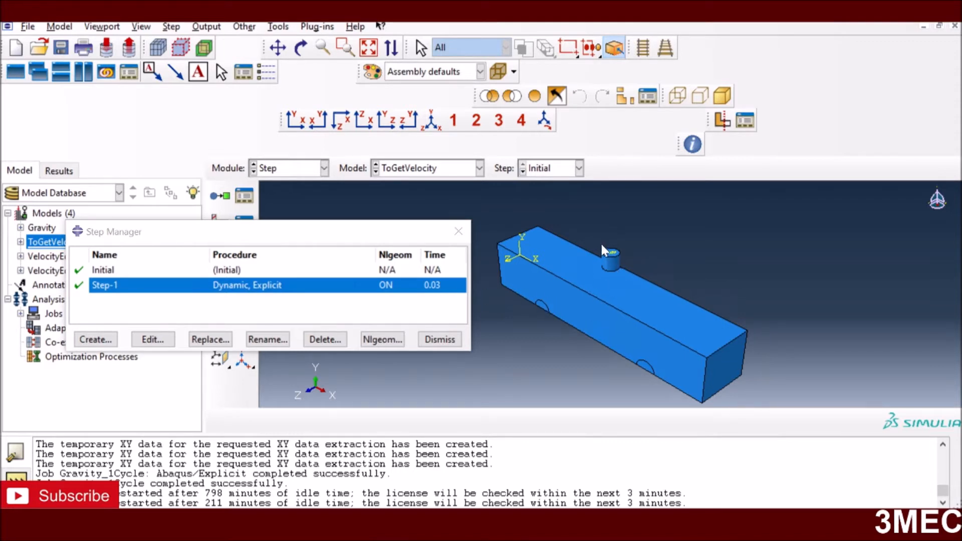
left_click(446, 346)
left_click(153, 340)
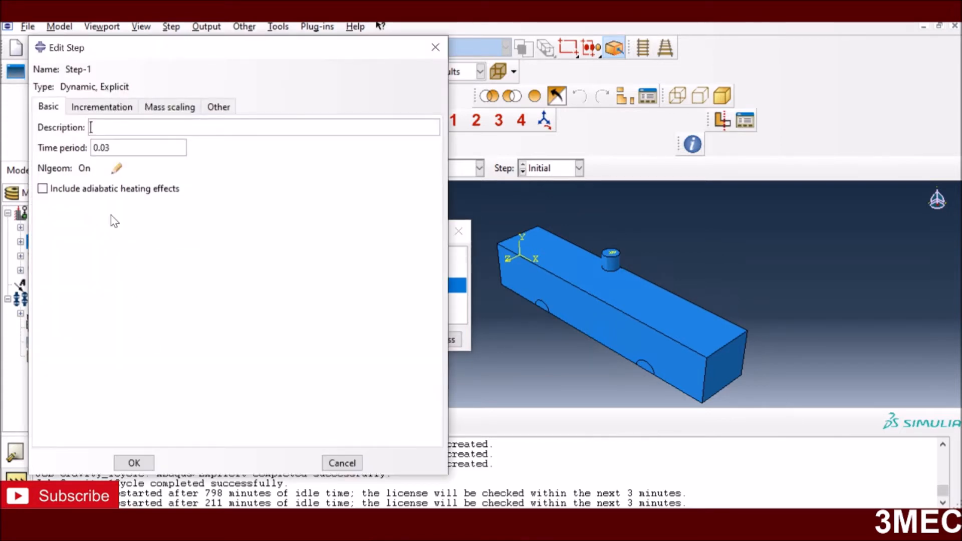
left_click(100, 111)
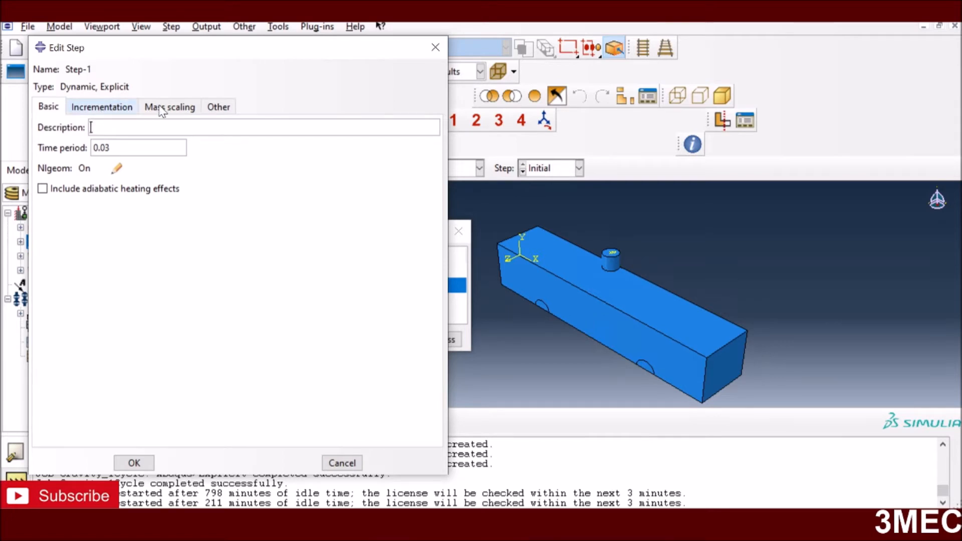
left_click(227, 108)
left_click(134, 462)
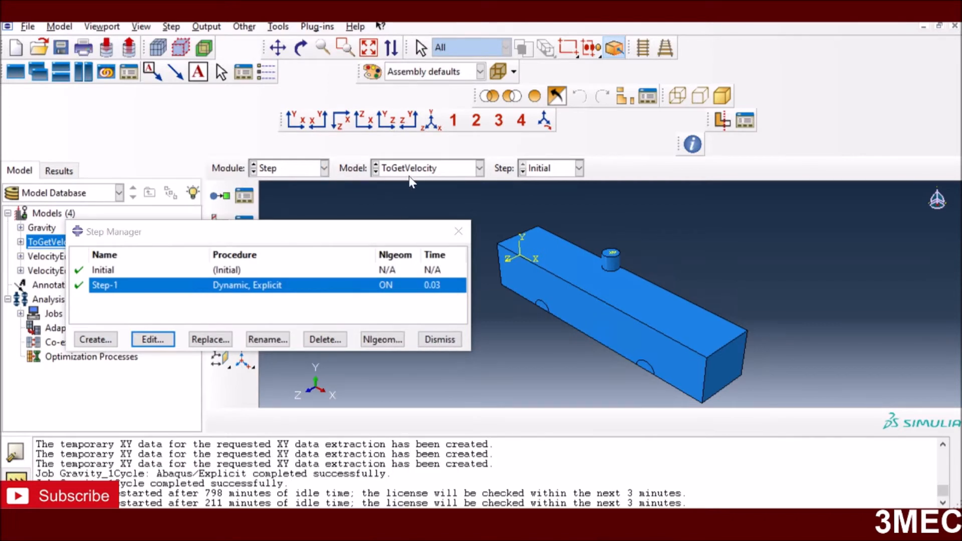
Switch to the Interaction module and review the contact domain and property assignment of general contact Int-1
left_click(324, 168)
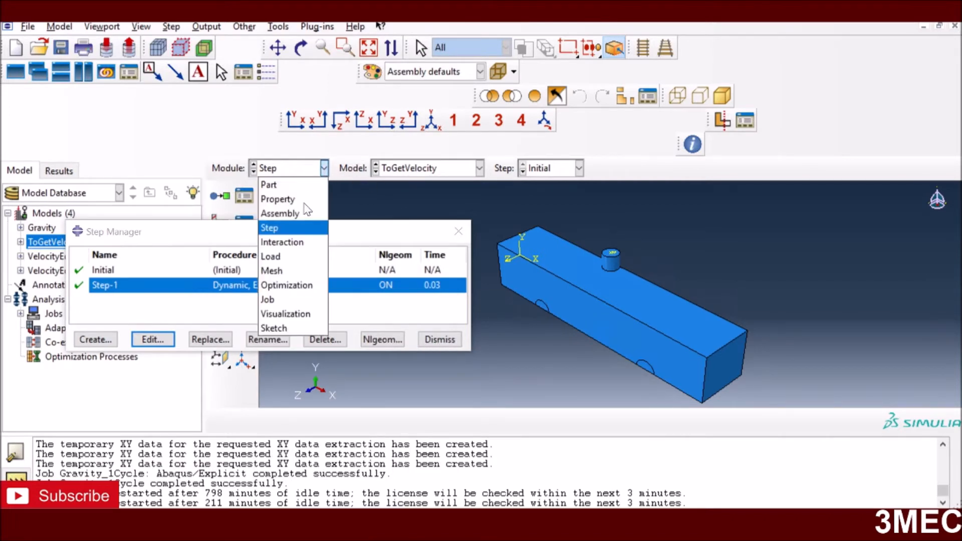
left_click(289, 242)
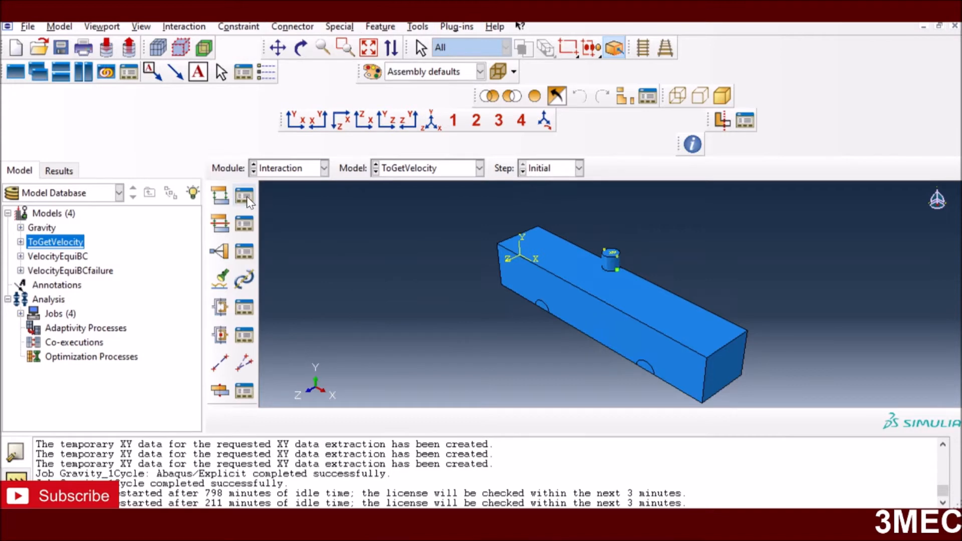
left_click(244, 196)
left_click(171, 181)
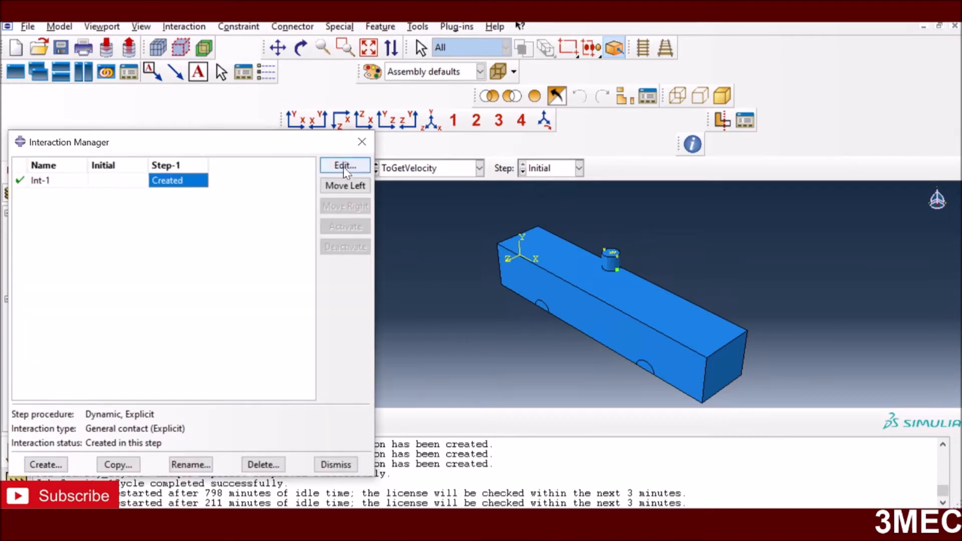
left_click(344, 167)
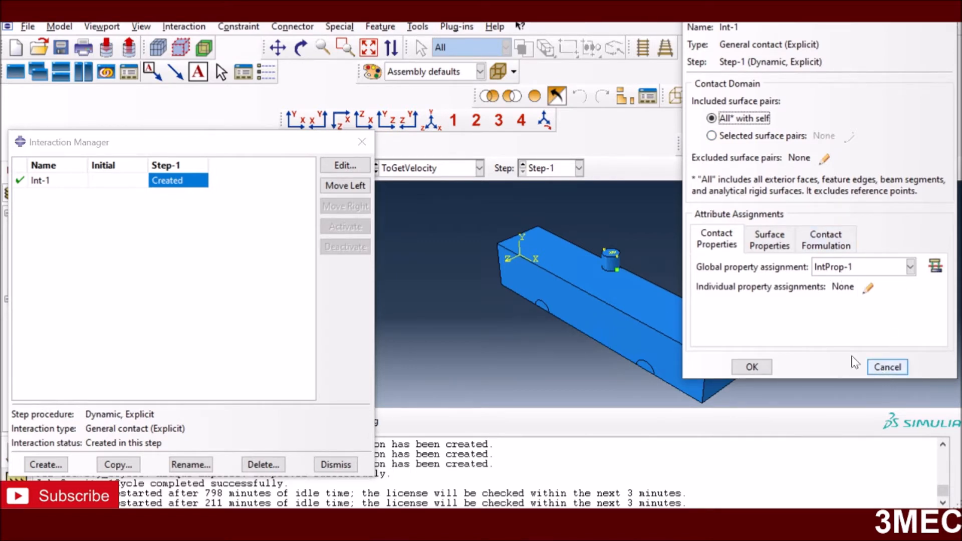
left_click(753, 367)
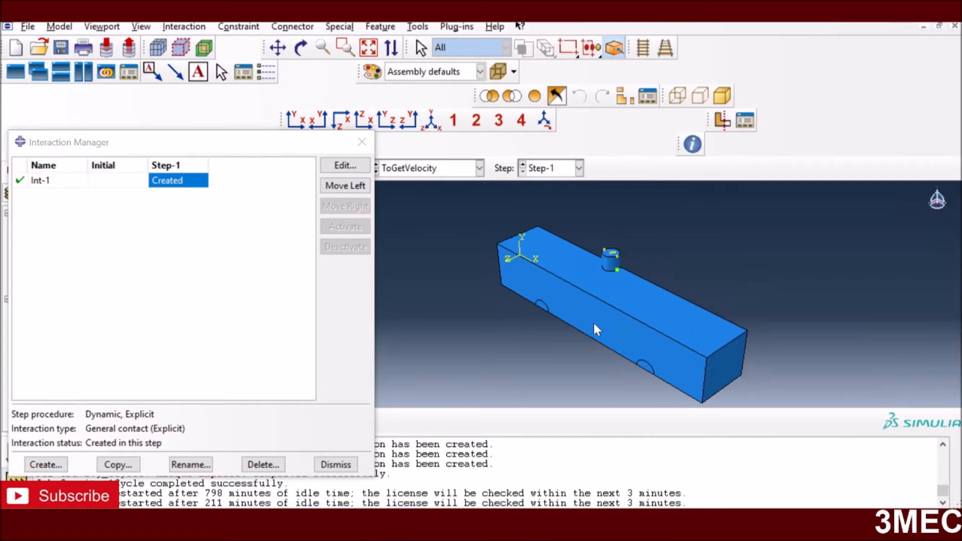
left_click(362, 142)
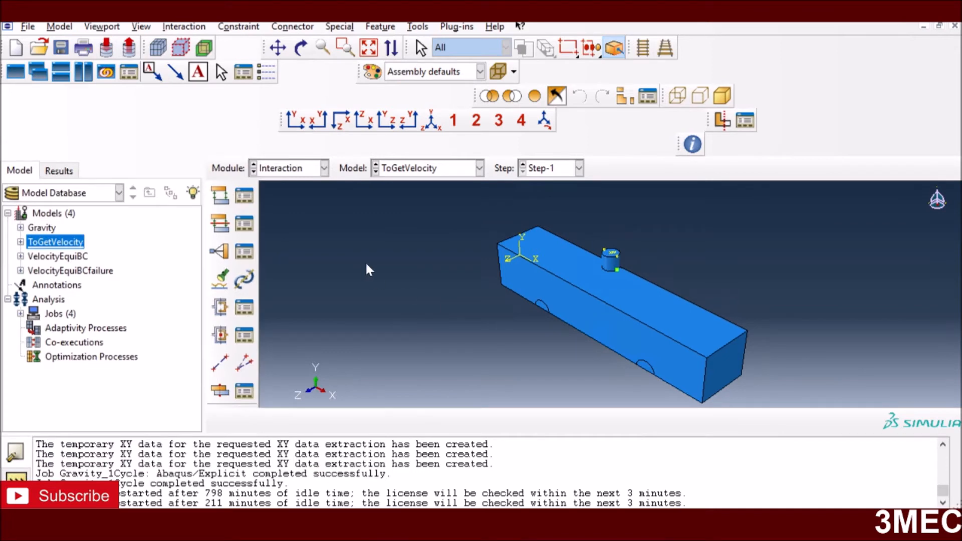
Review the tangential and normal behavior defined in the contact property IntProp-1
left_click(247, 228)
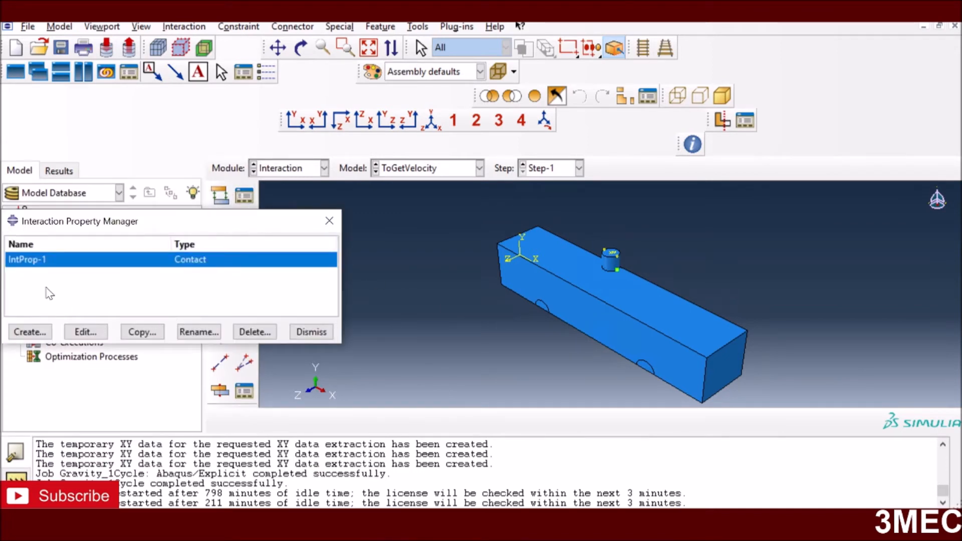
left_click(84, 331)
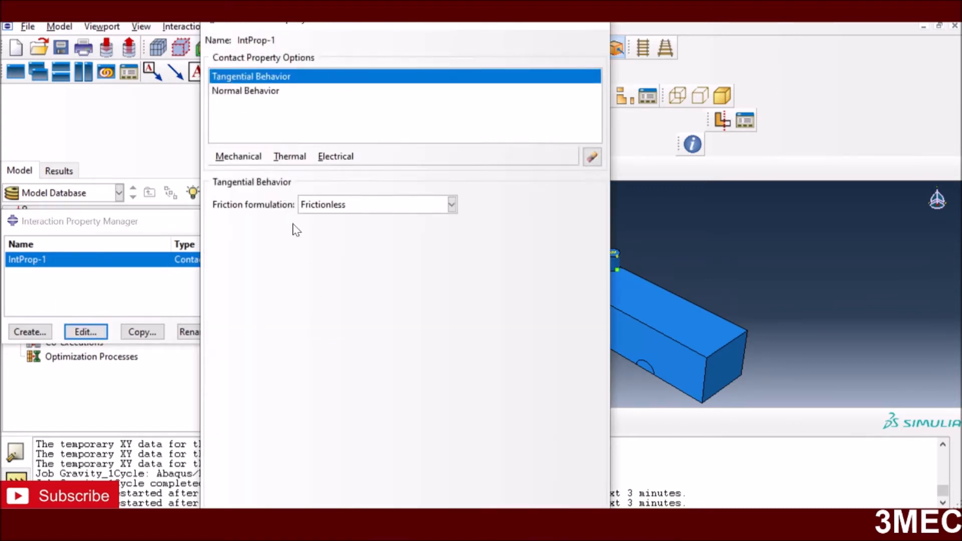
left_click(242, 91)
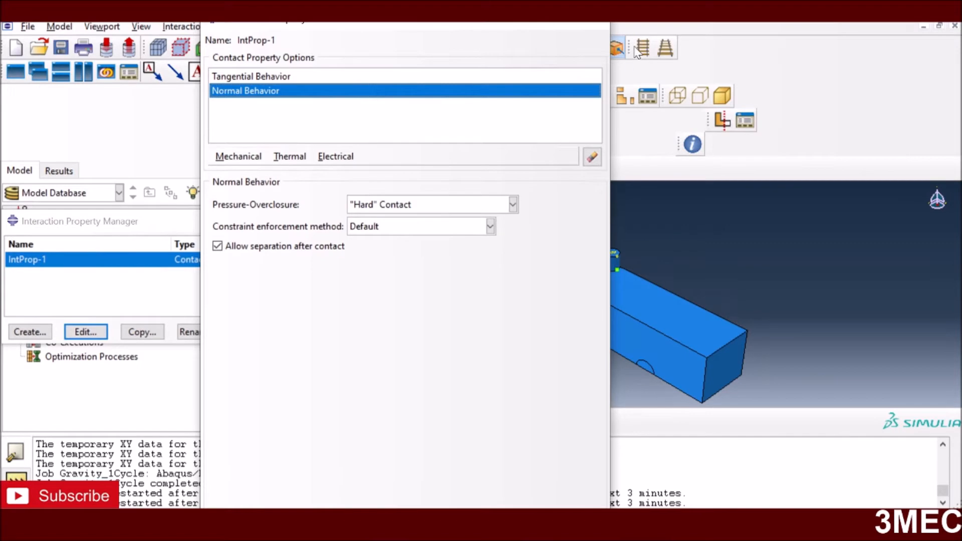
left_click(601, 24)
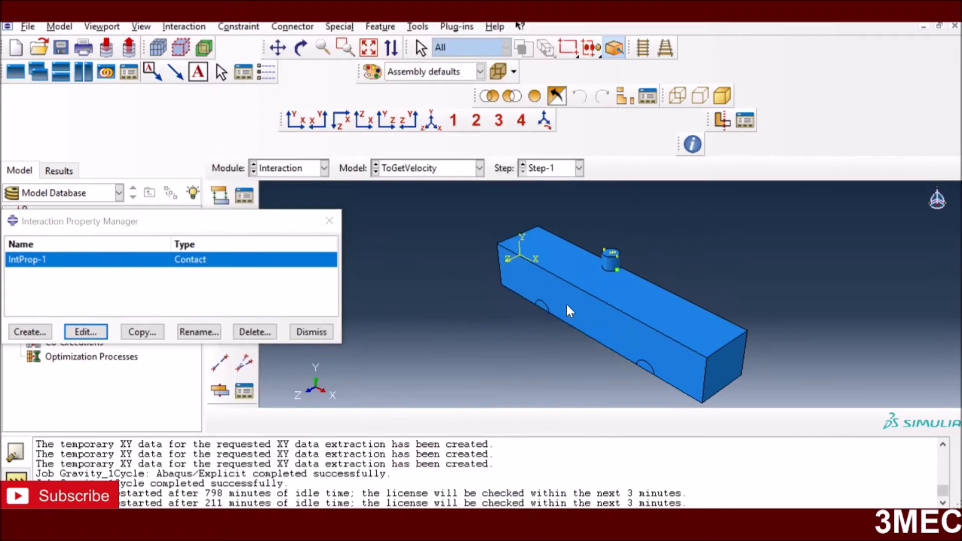
left_click(307, 333)
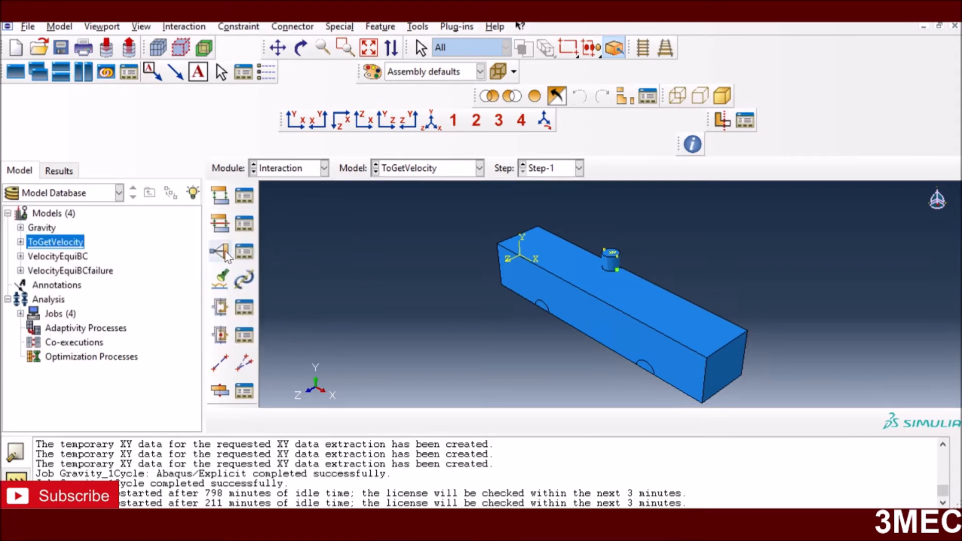
Review rigid body Constraint-1, including the cylinder's body region and the picked reference point
left_click(245, 253)
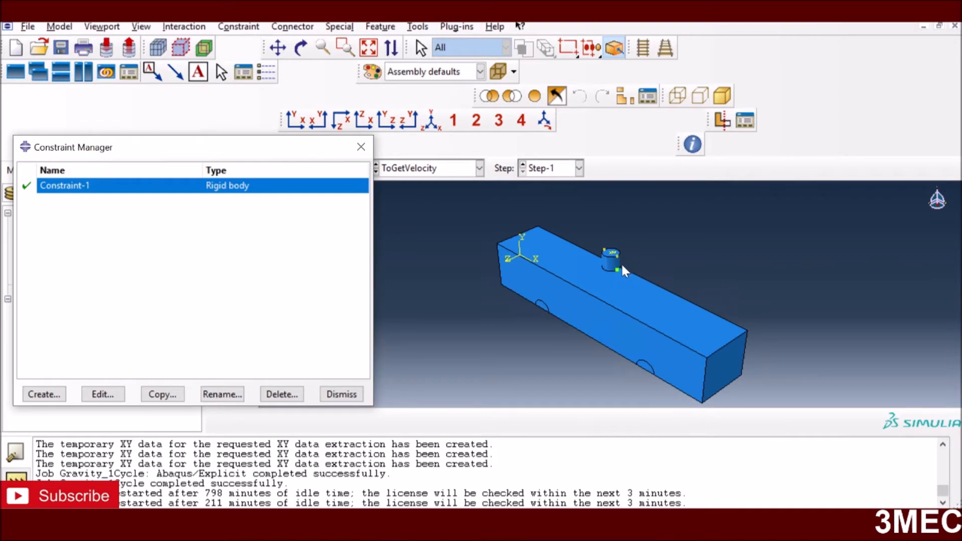
left_click(103, 395)
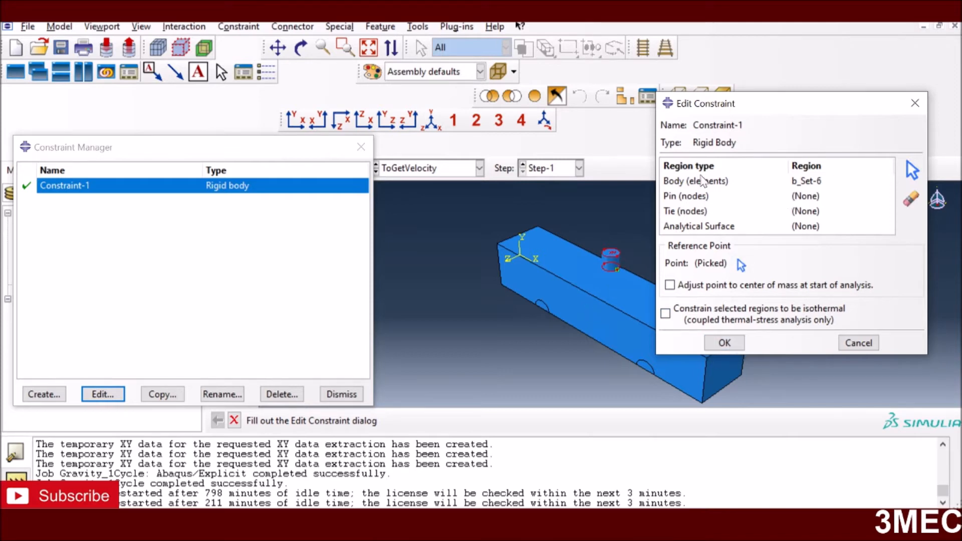
left_click(697, 183)
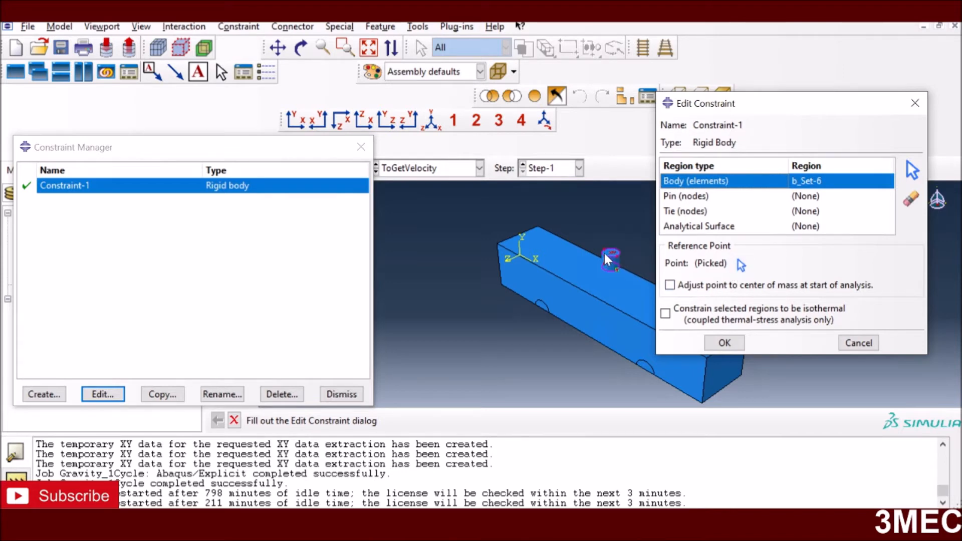
left_click(725, 344)
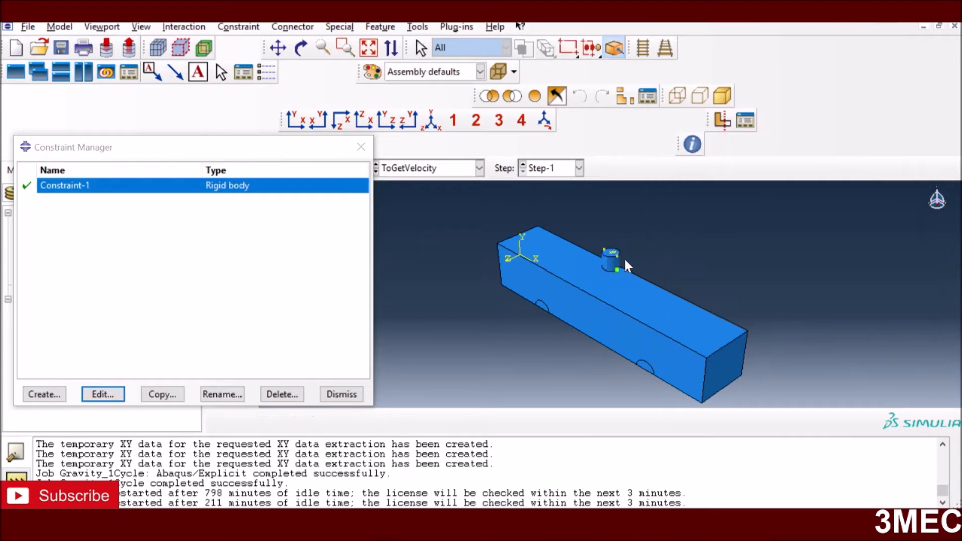
Try out creating a reference point on the cylinder, discard it, and close the constraint list
scroll(612, 253, "down", 5)
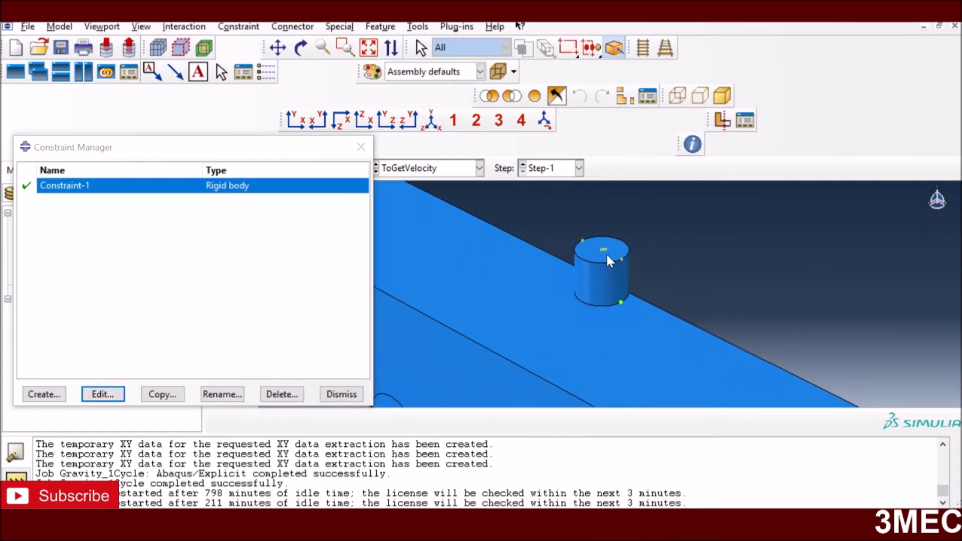
left_click(416, 27)
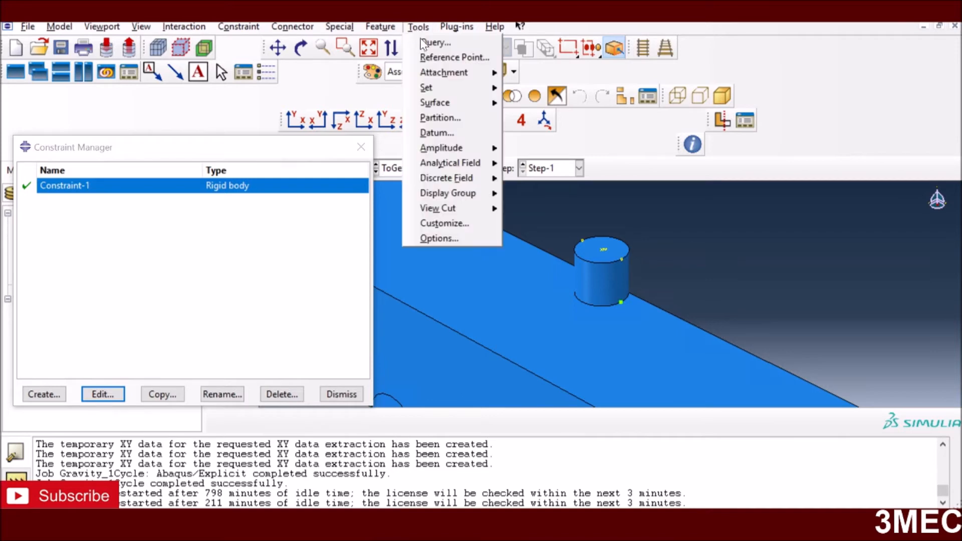
left_click(436, 59)
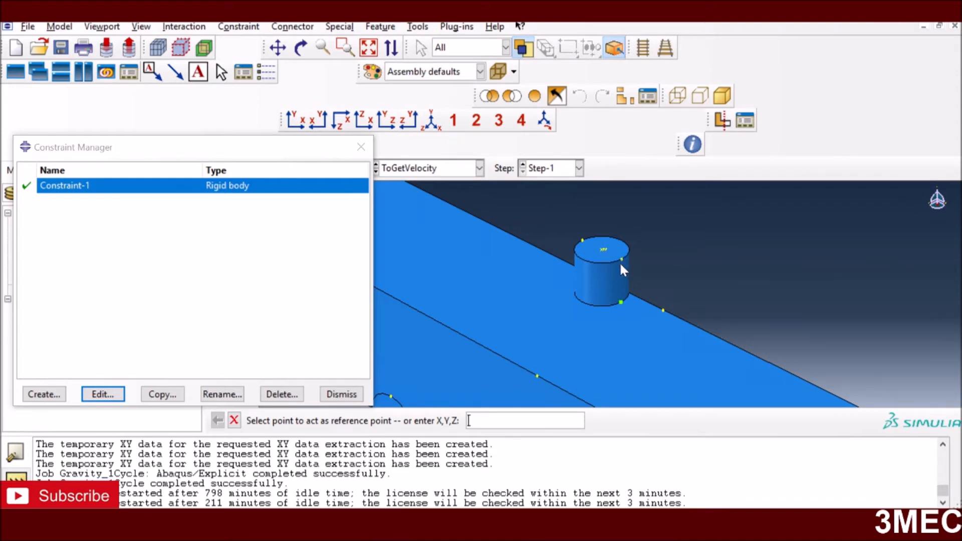
left_click(234, 421)
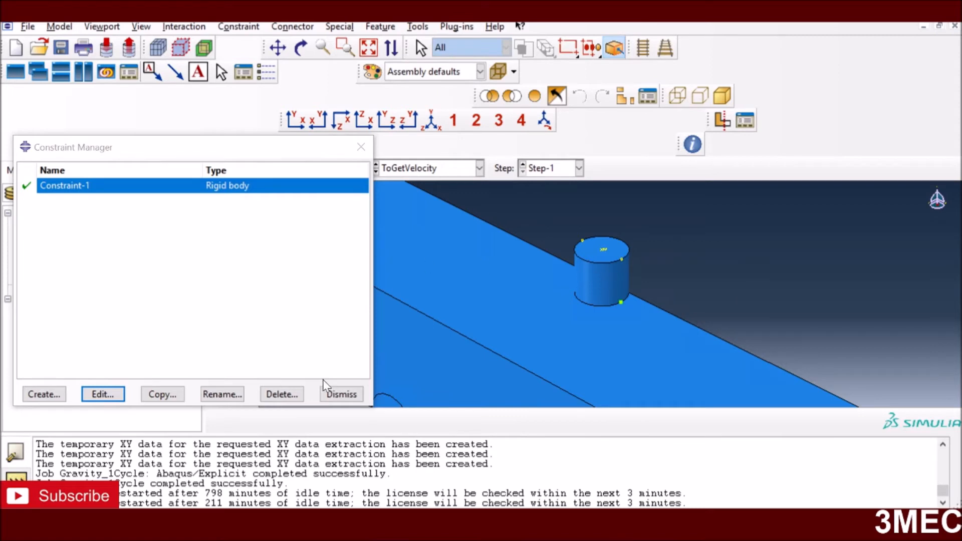
left_click(342, 395)
left_click(369, 48)
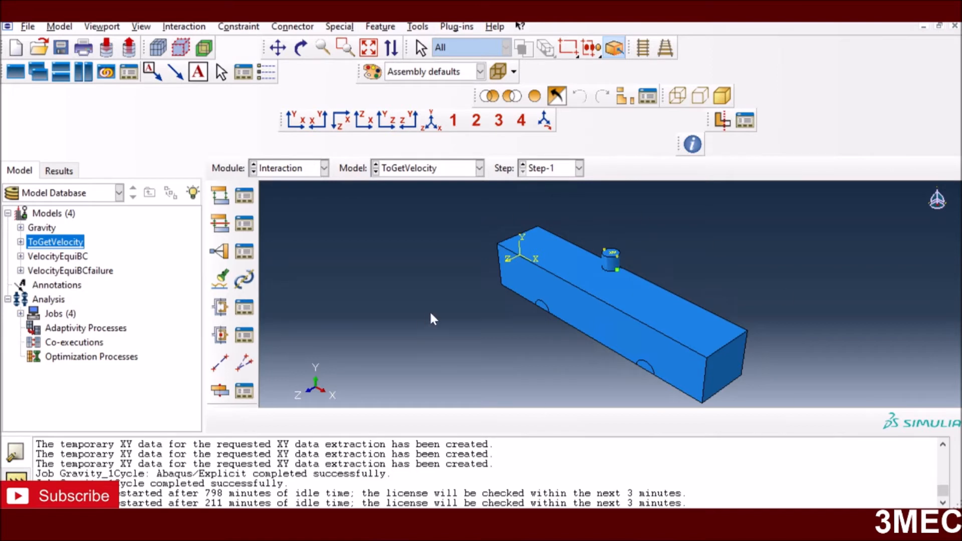
Switch to the Load module and review the loads defined for Step-1
left_click(313, 170)
left_click(286, 255)
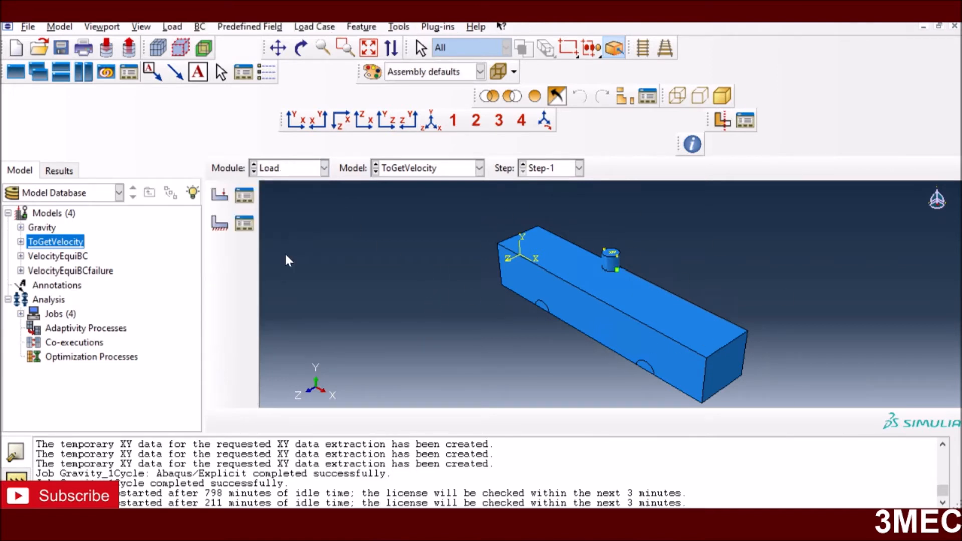
left_click(244, 196)
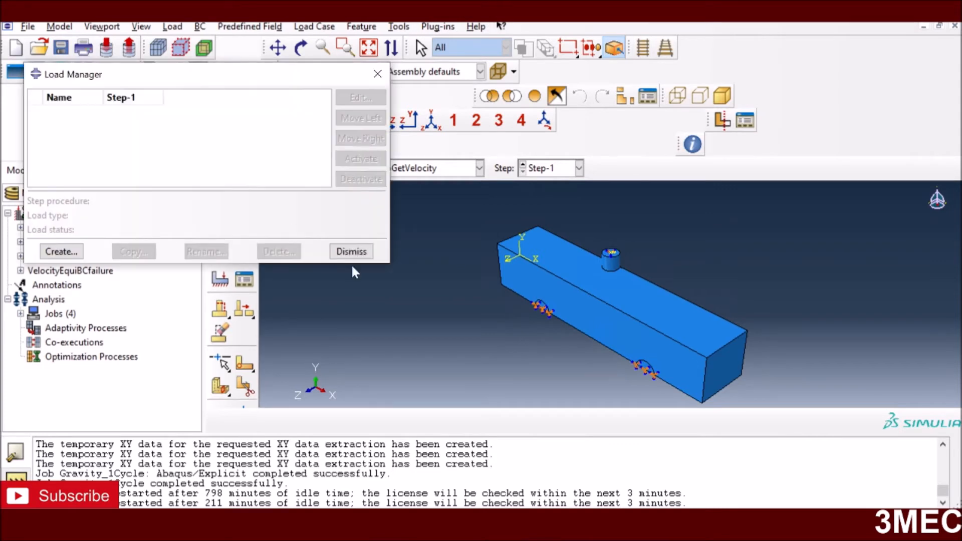
Close the load list and review the region and constrained degrees of freedom of boundary condition BC-1
left_click(352, 251)
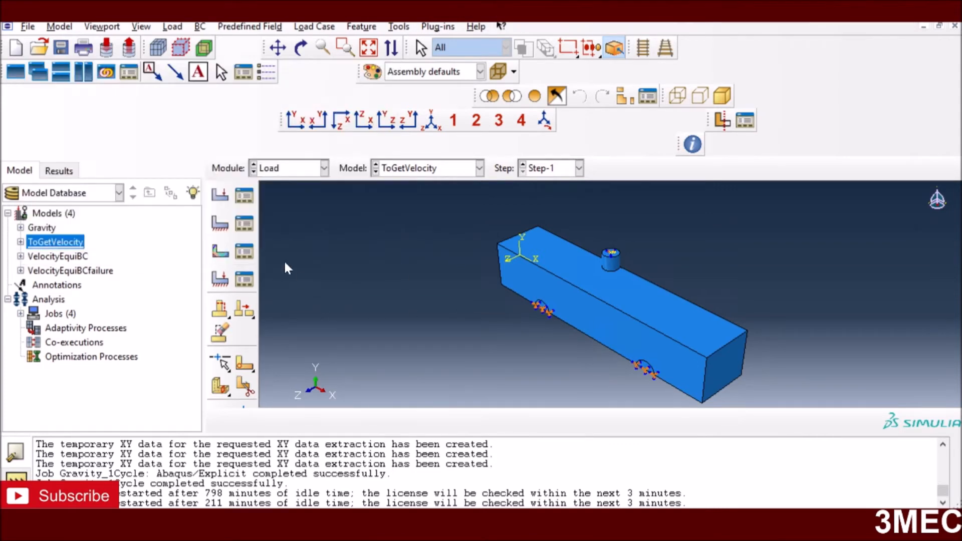
left_click(245, 232)
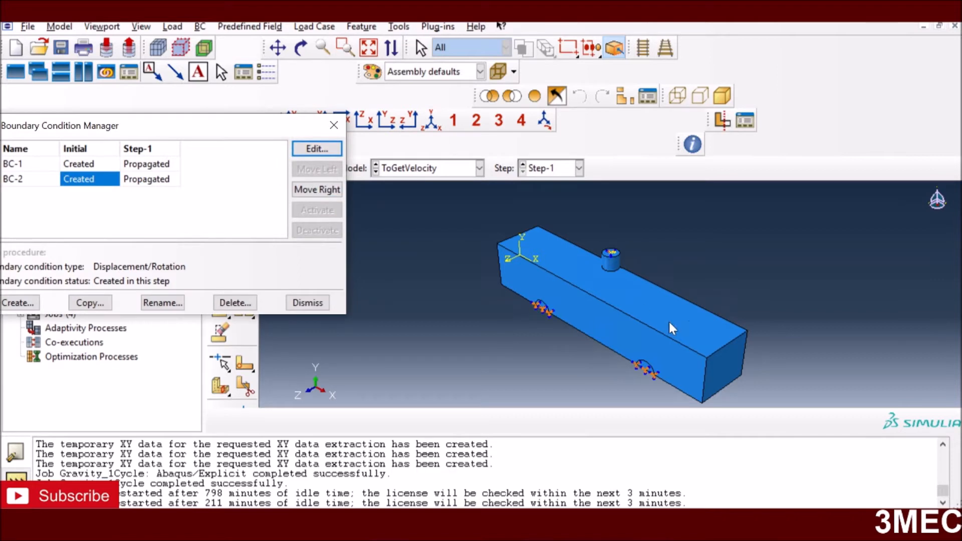
left_click(85, 166)
left_click(313, 149)
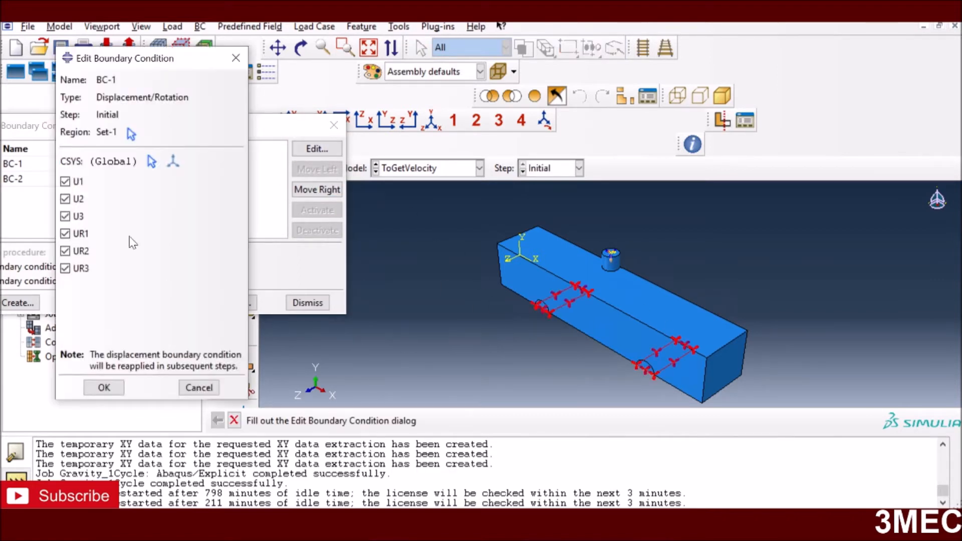
left_click(200, 390)
Review the region and constrained degrees of freedom of boundary condition BC-2, and close the boundary condition list
left_click(89, 181)
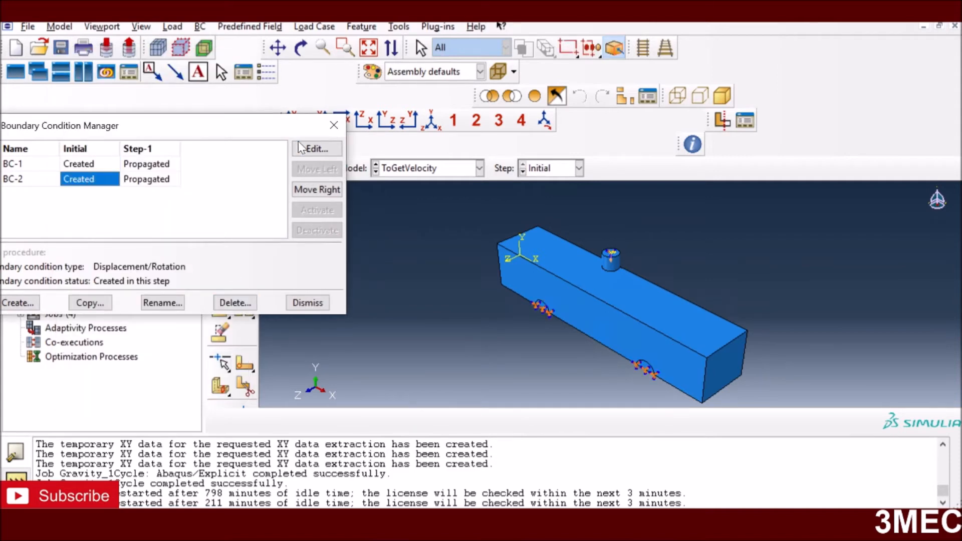
left_click(301, 149)
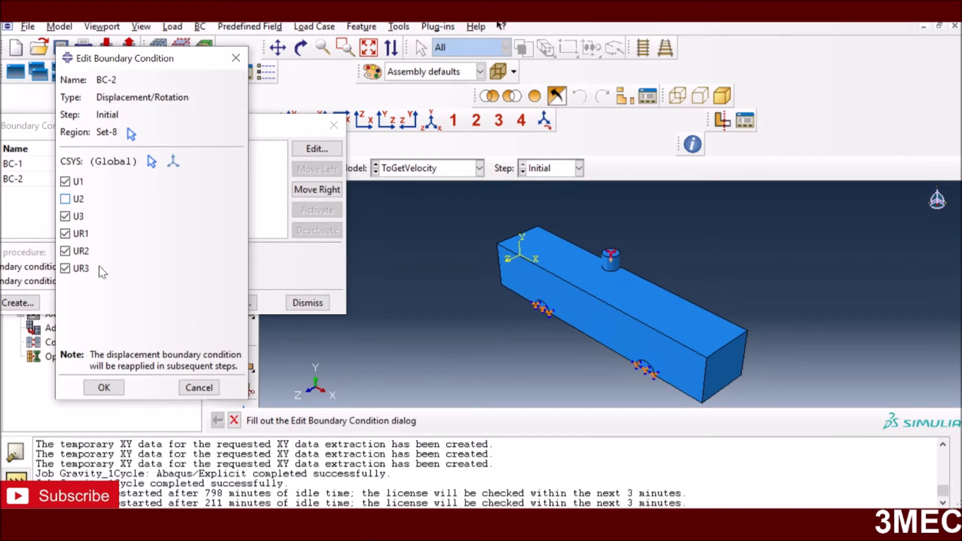
left_click(104, 387)
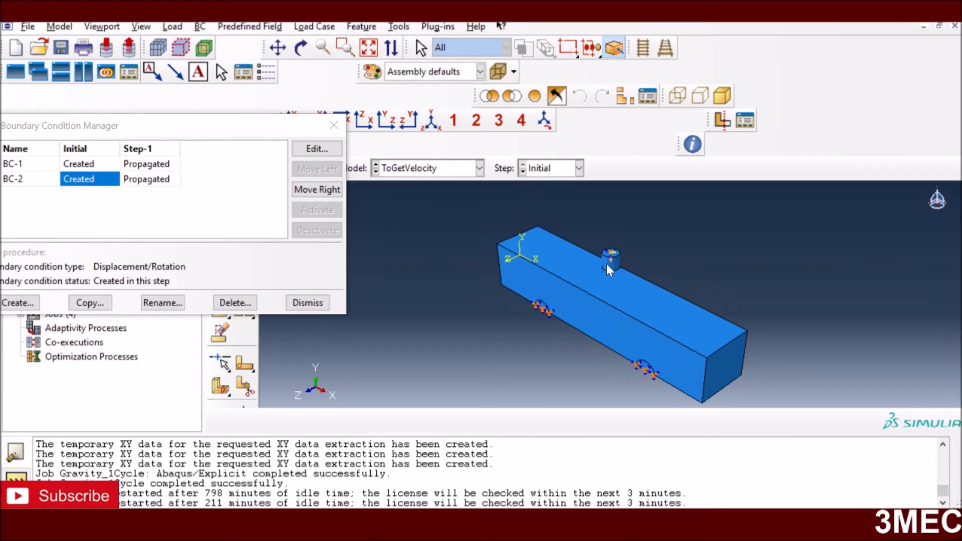
left_click(307, 302)
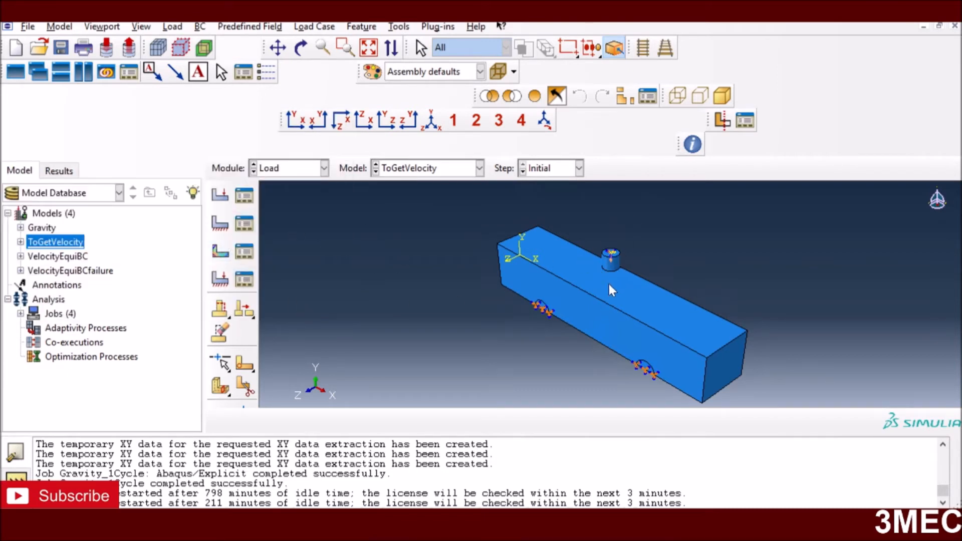
Try out creating a mechanical Velocity predefined field in the Initial step
left_click(245, 254)
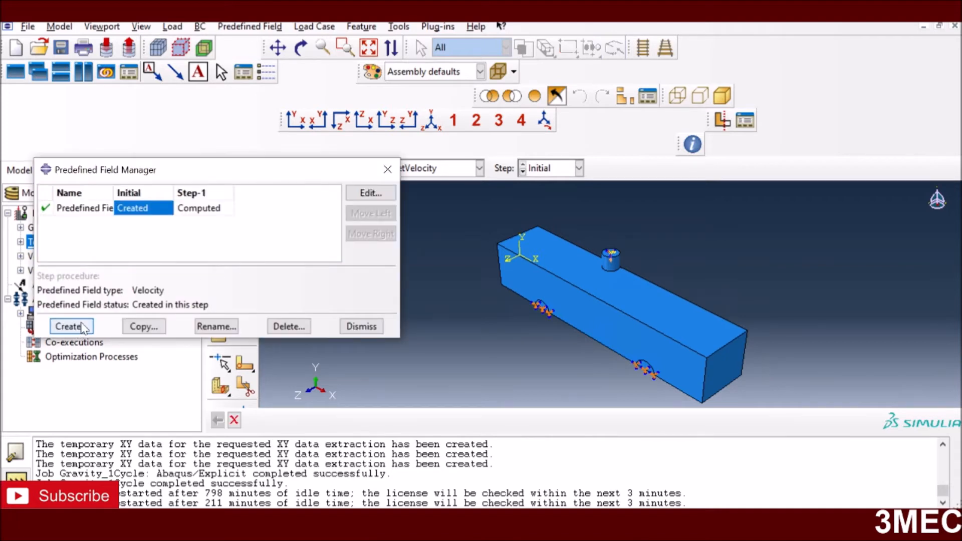
left_click(71, 327)
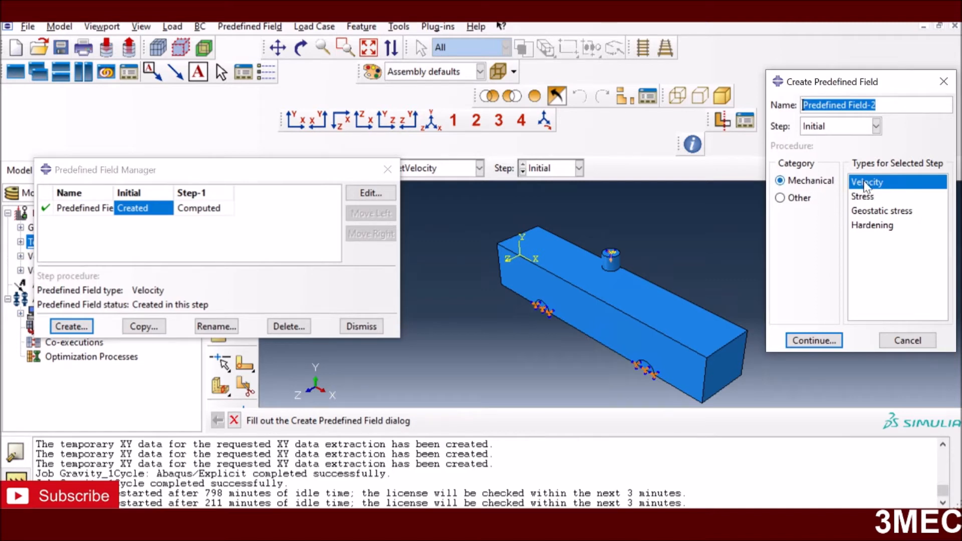
left_click(814, 340)
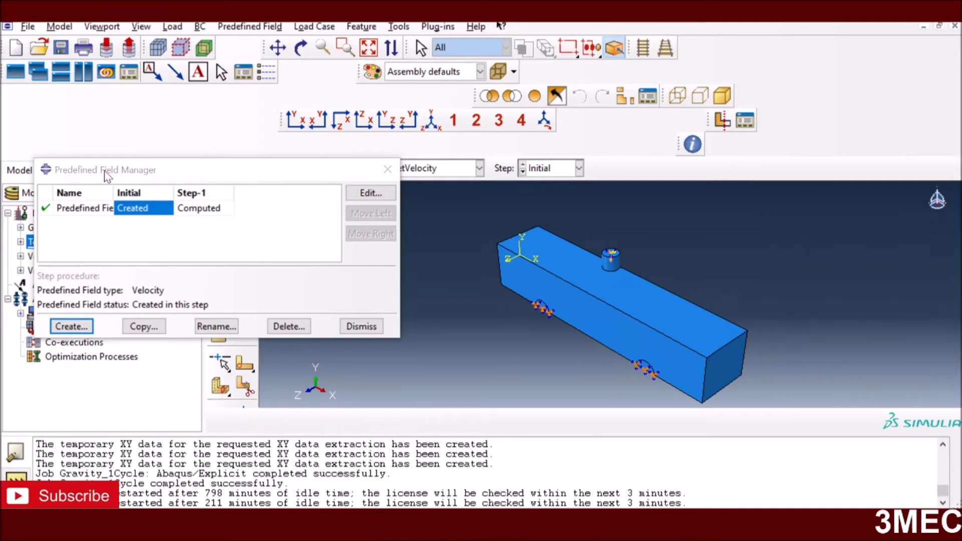
Review the region, distribution and V2 translational velocity of Predefined Field-1, and close the predefined field list
left_click(371, 193)
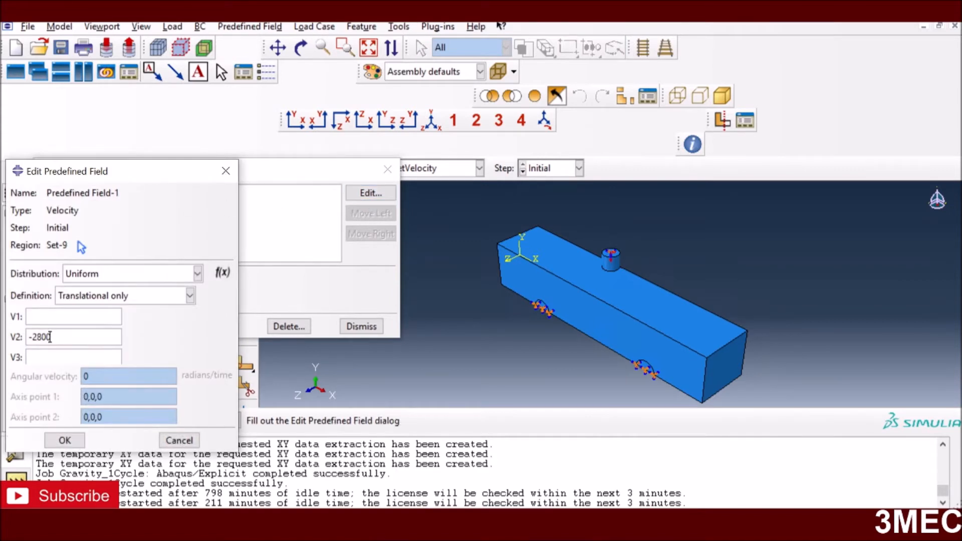
key("shift+Left")
key("shift+Left")
key("shift+Left")
key("shift+Left")
key("shift+Left")
left_click(65, 440)
left_click(376, 327)
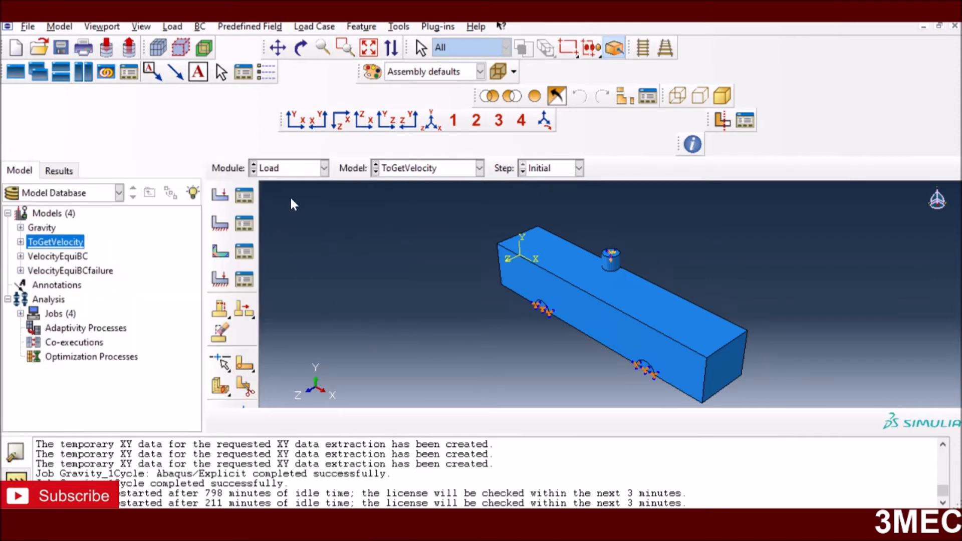
Switch to the Mesh module and examine the meshes of Part-2, Part-1 and the whole assembly
left_click(325, 169)
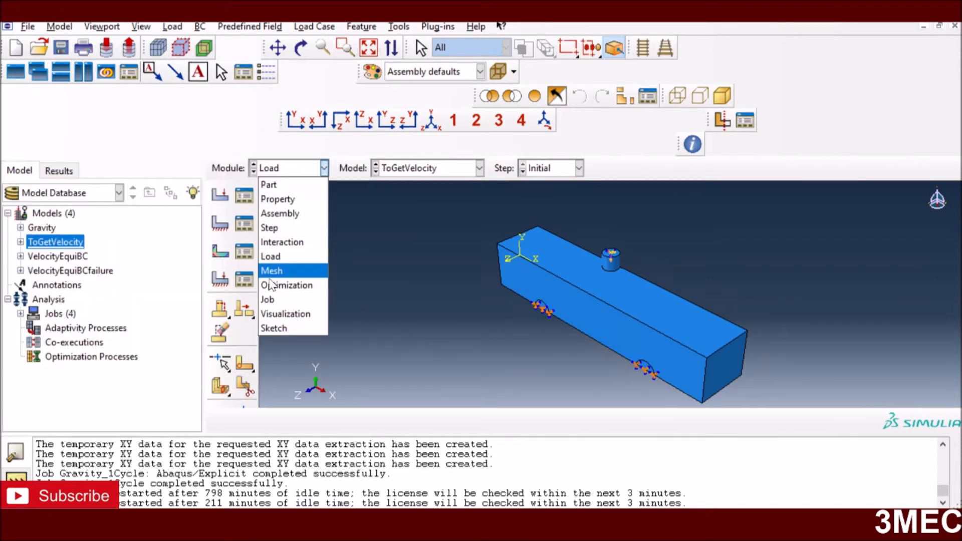
left_click(288, 271)
left_click(601, 168)
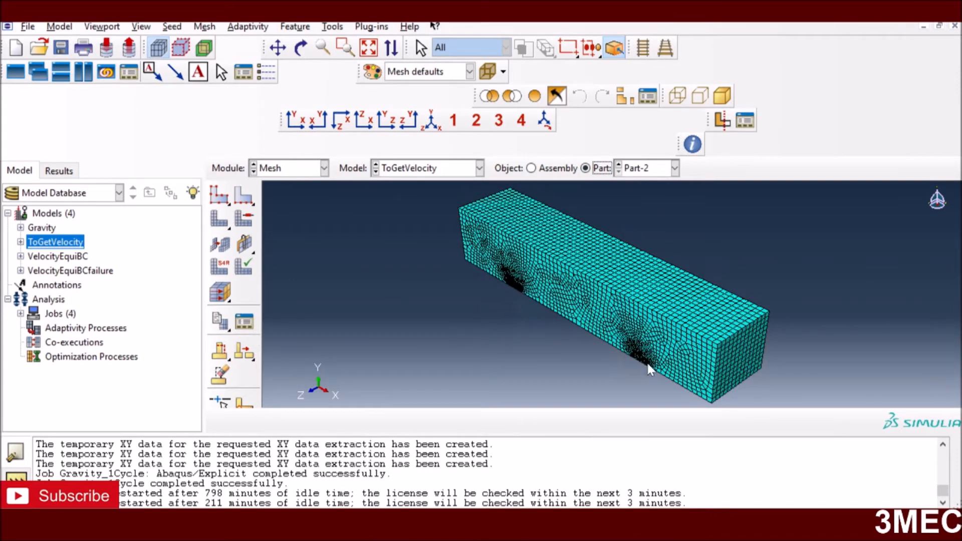
left_click(634, 170)
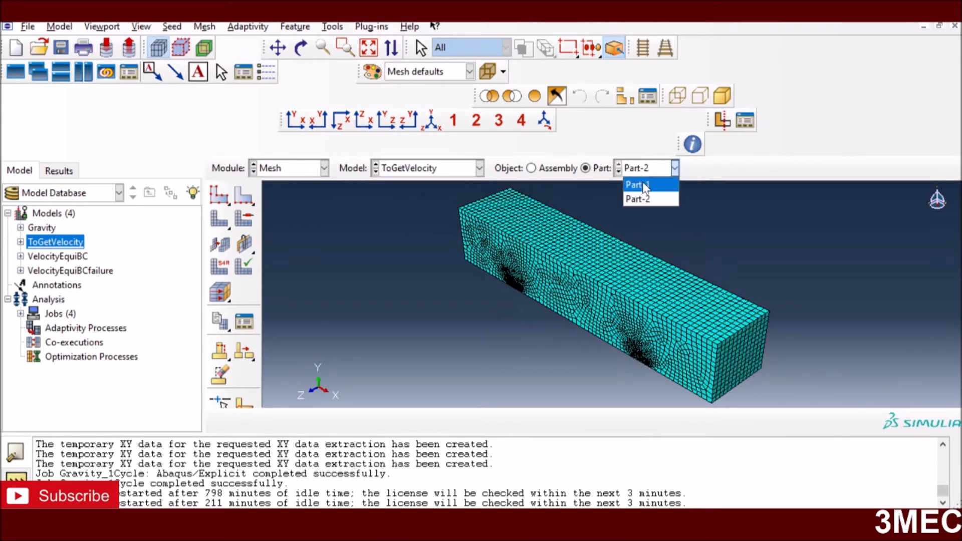
left_click(636, 185)
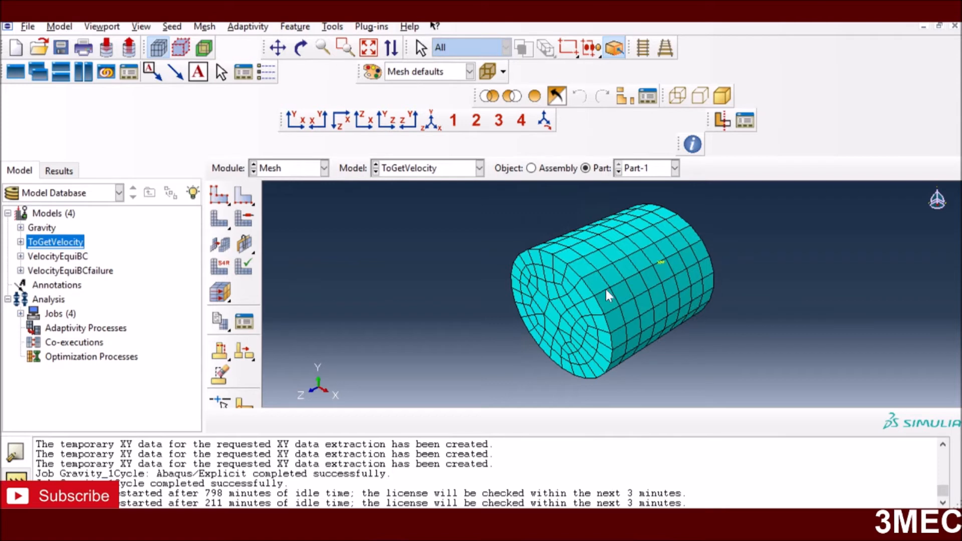
left_click(531, 168)
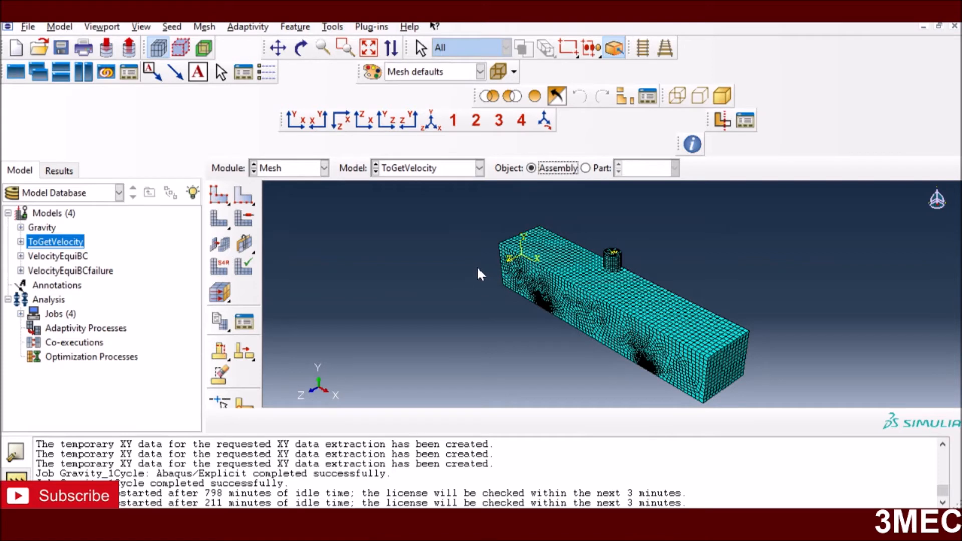
Switch to the Job module and show the list of existing jobs
left_click(324, 168)
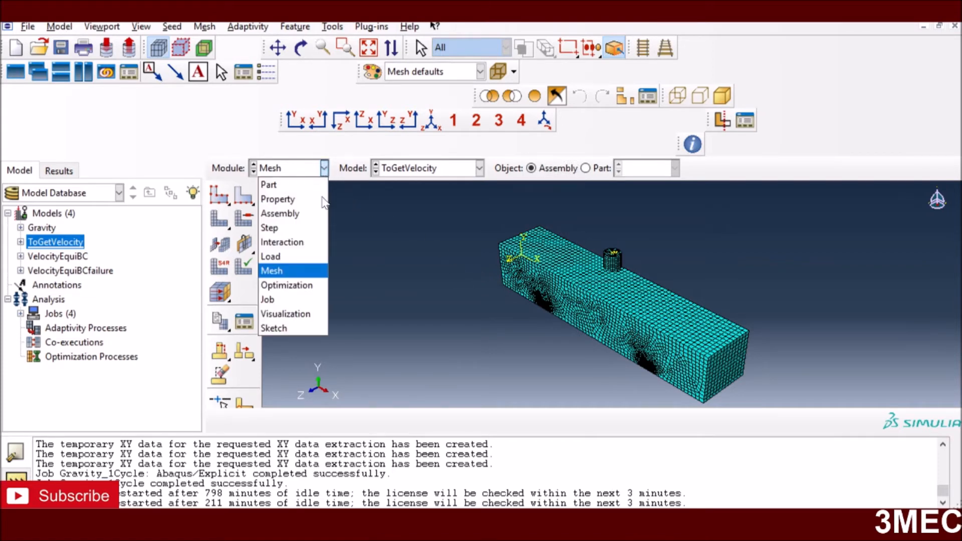
left_click(271, 300)
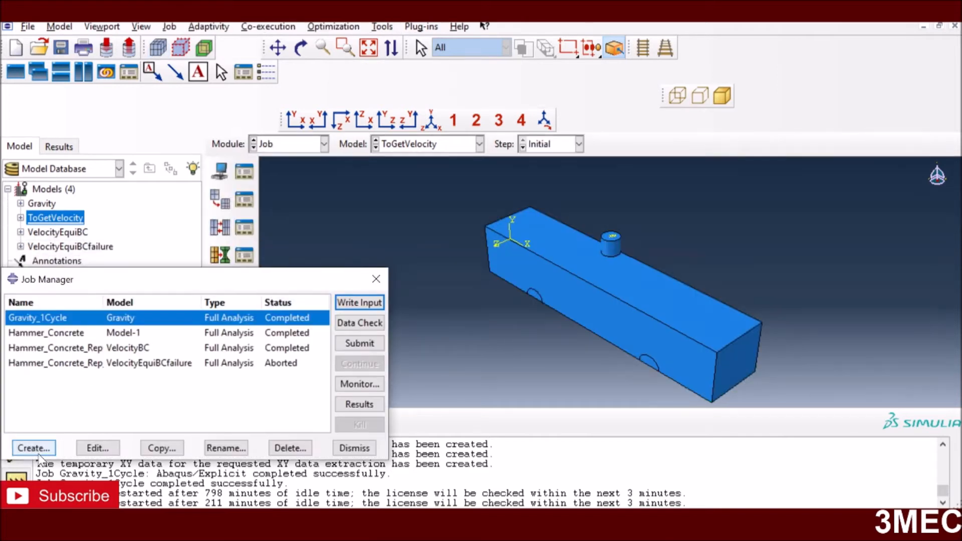
left_click(36, 449)
left_click(199, 230)
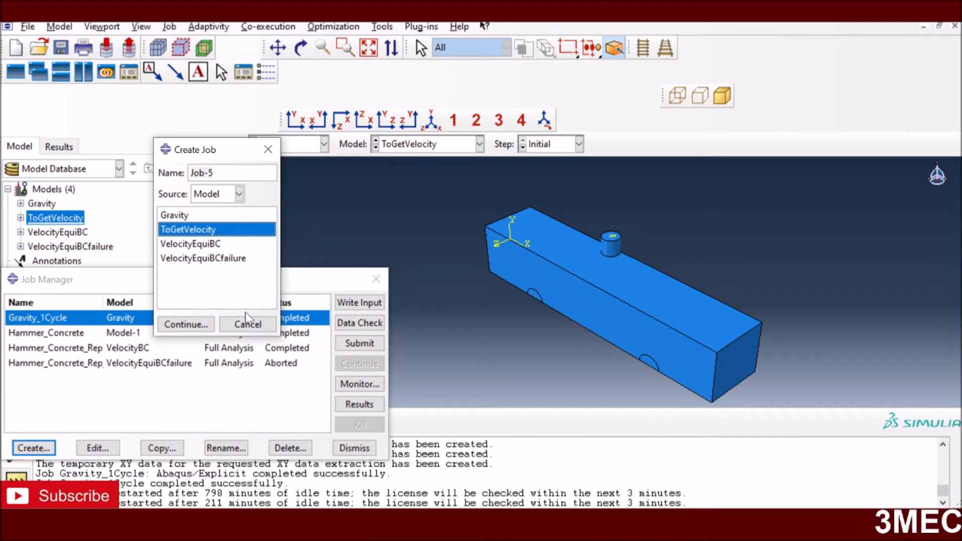
left_click(246, 321)
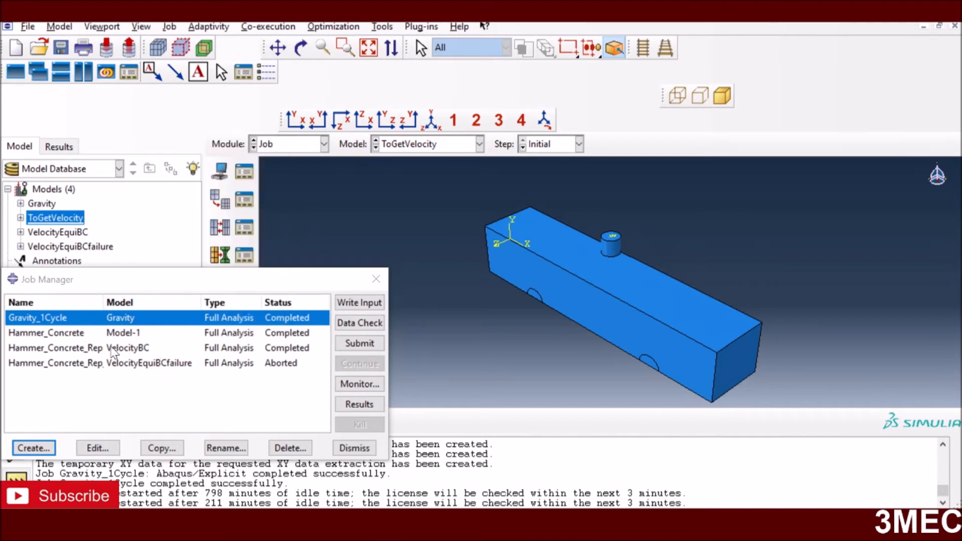
Create a job named togetvelocity from the ToGetVelocity model
left_click(35, 448)
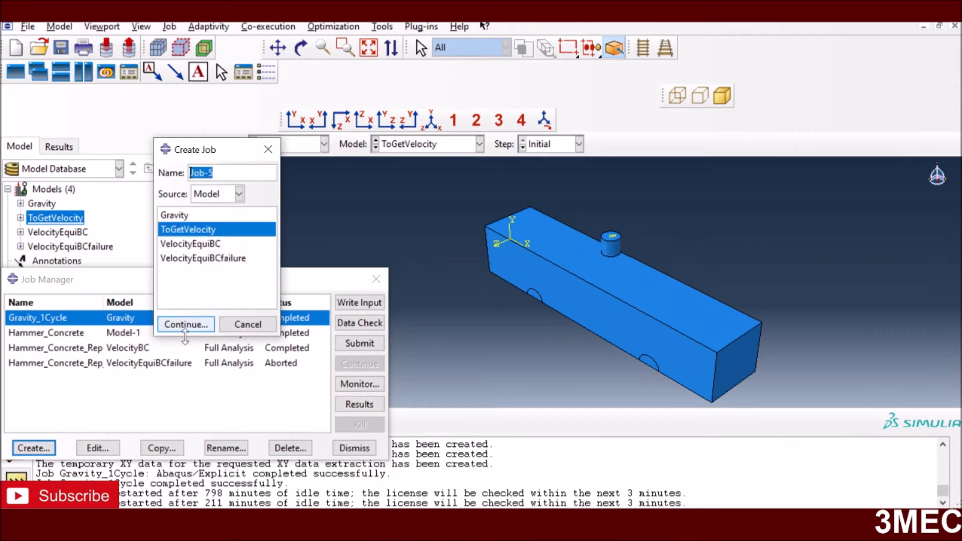
type("togetvelo")
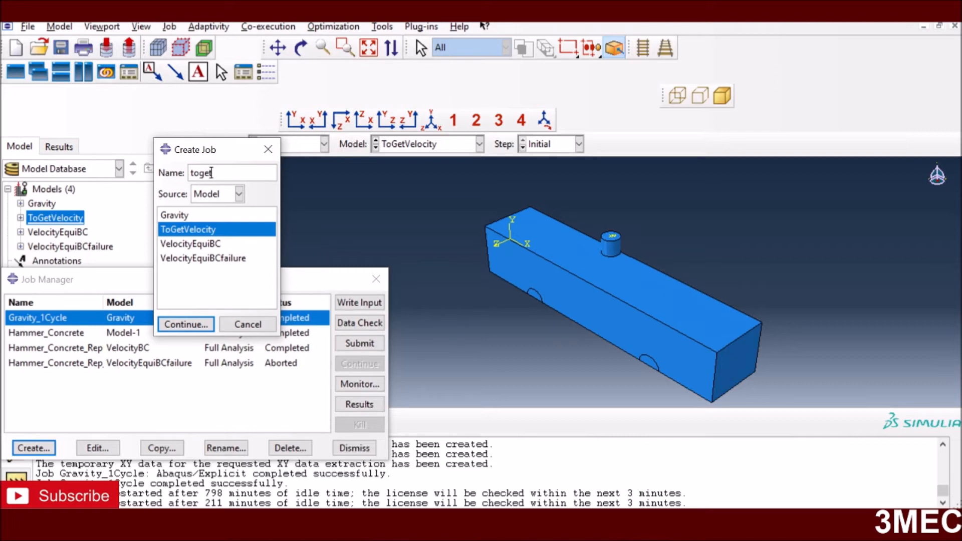
type("city")
left_click(185, 324)
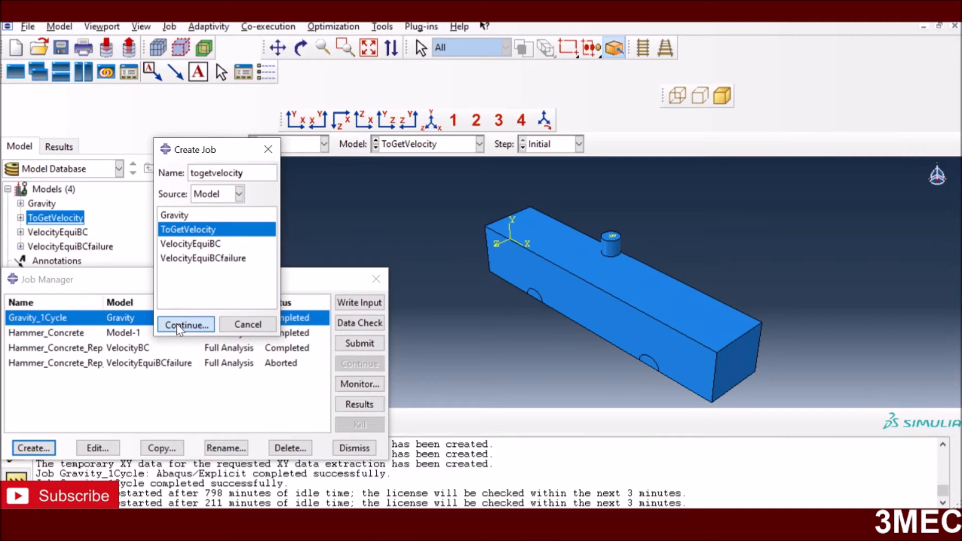
Set the job's Abaqus/Explicit precision to Double - analysis + packager and its nodal output precision to Full
left_click(839, 38)
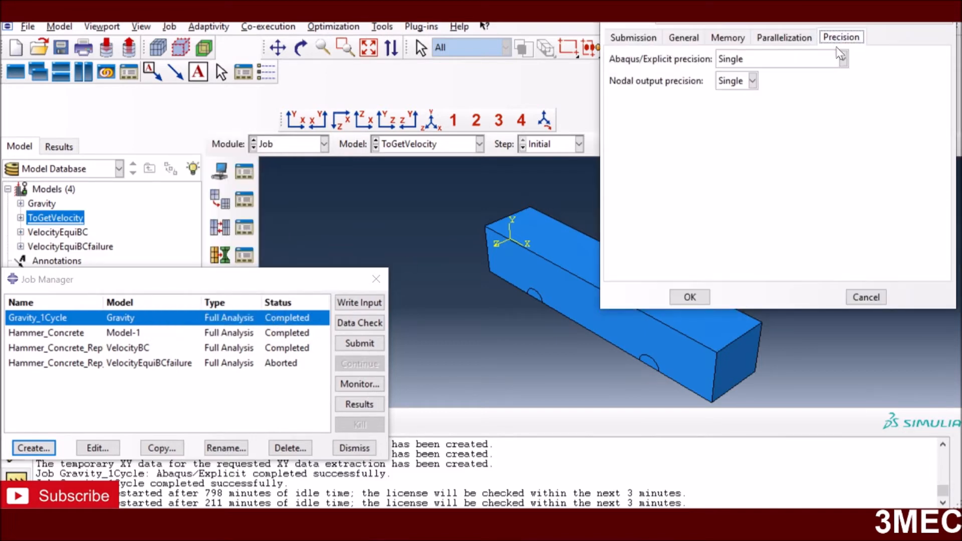
left_click(749, 64)
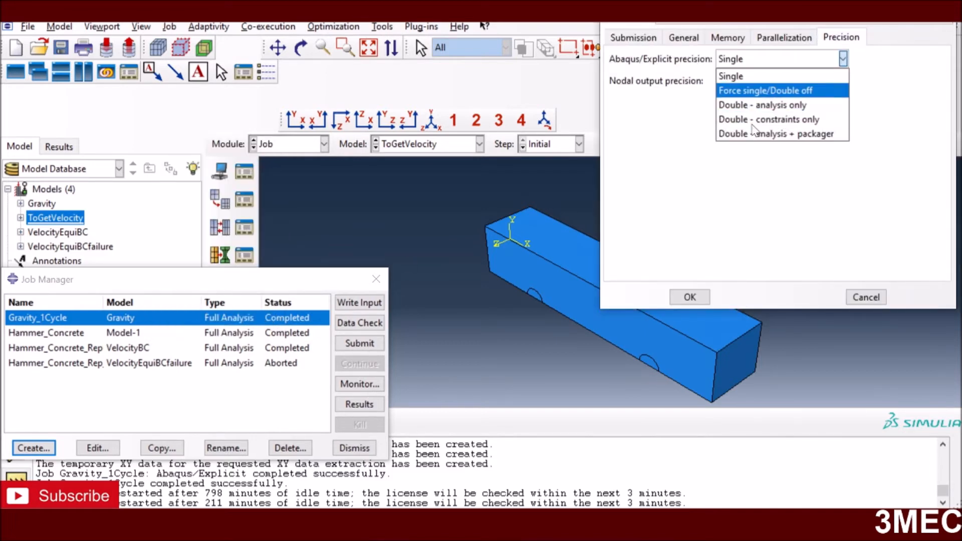
key("Escape")
left_click(750, 82)
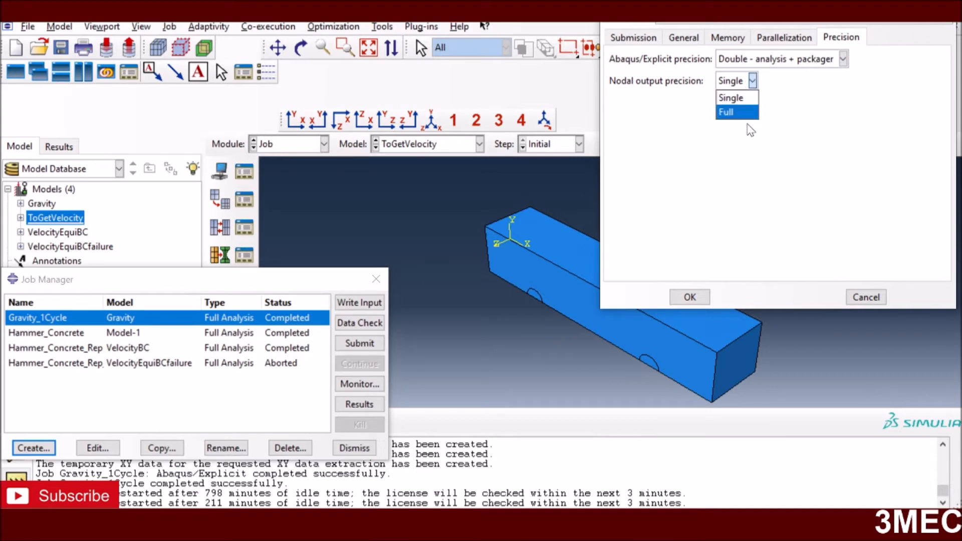
left_click(737, 111)
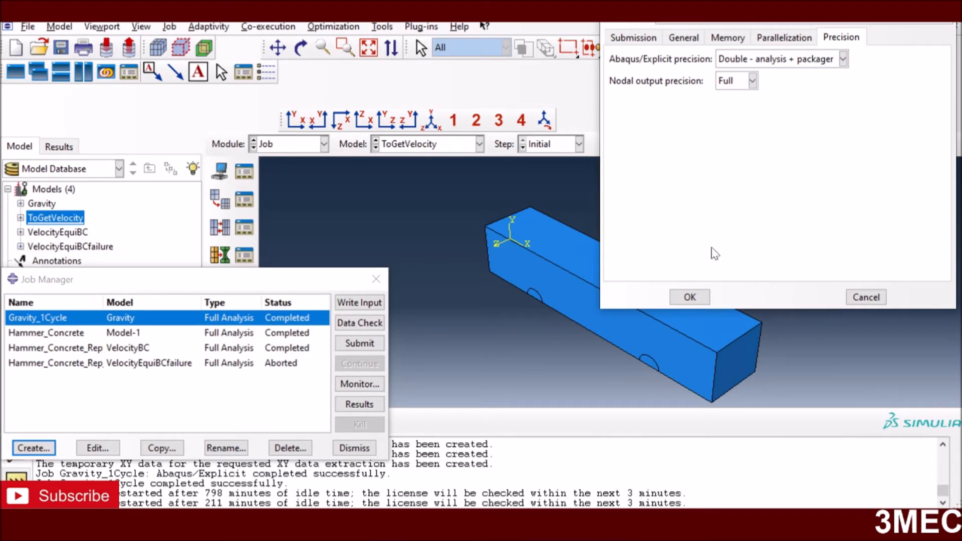
left_click(696, 299)
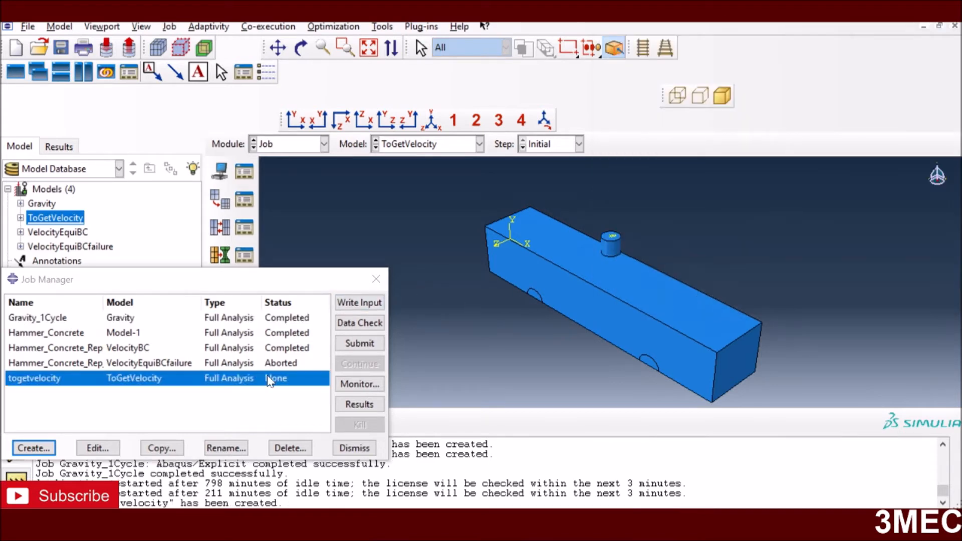
Submit the togetvelocity job and monitor its increments, log and output in the enlarged monitor window
left_click(357, 344)
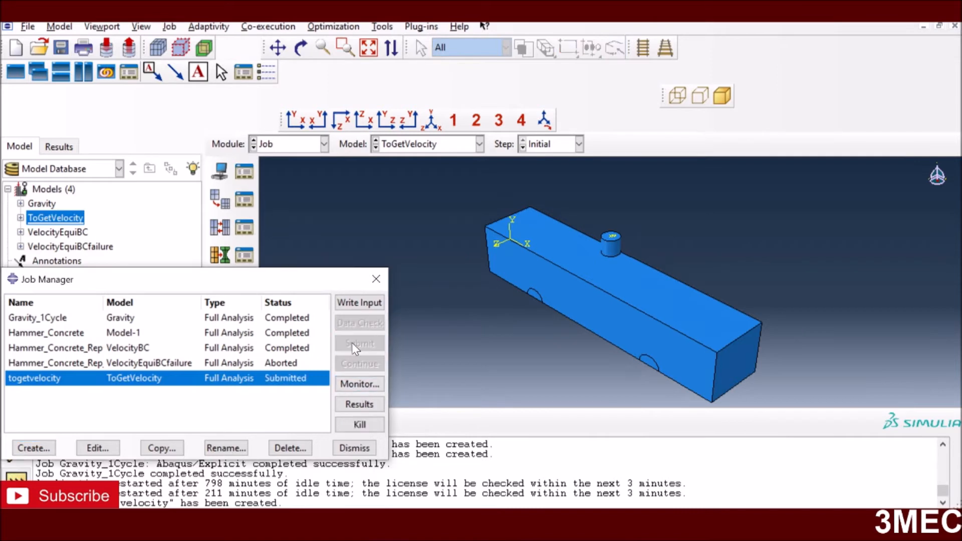
left_click(359, 384)
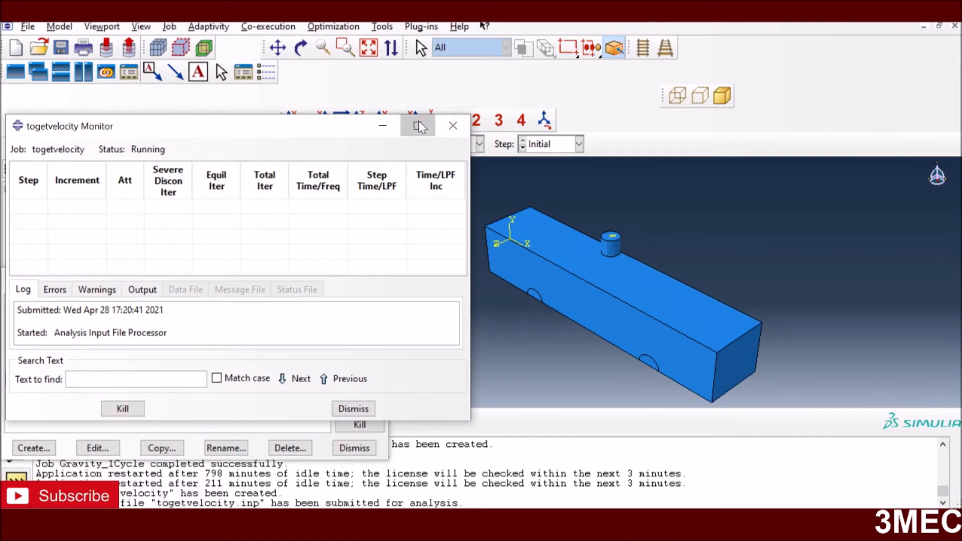
left_click(419, 125)
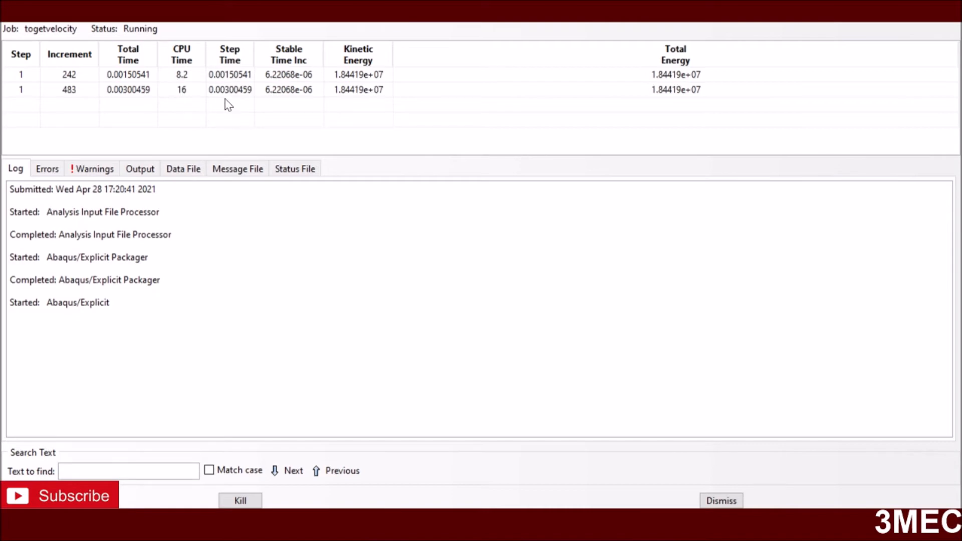
left_click(134, 170)
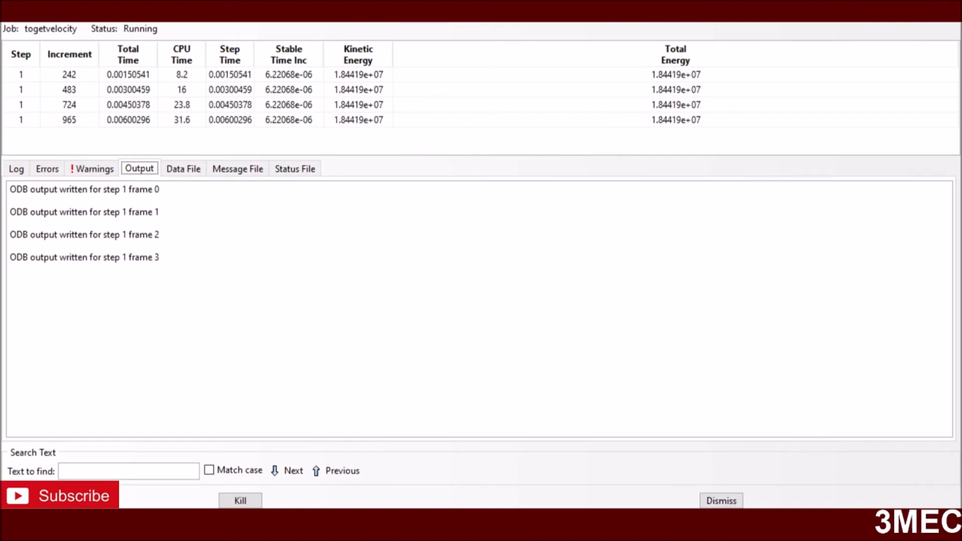
left_click(609, 481)
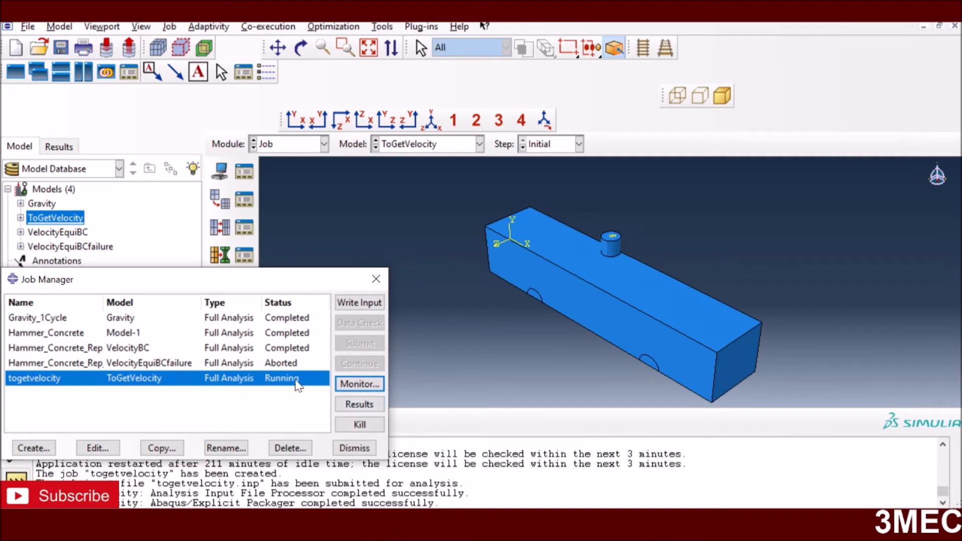
Open the results of the togetvelocity job
left_click(359, 404)
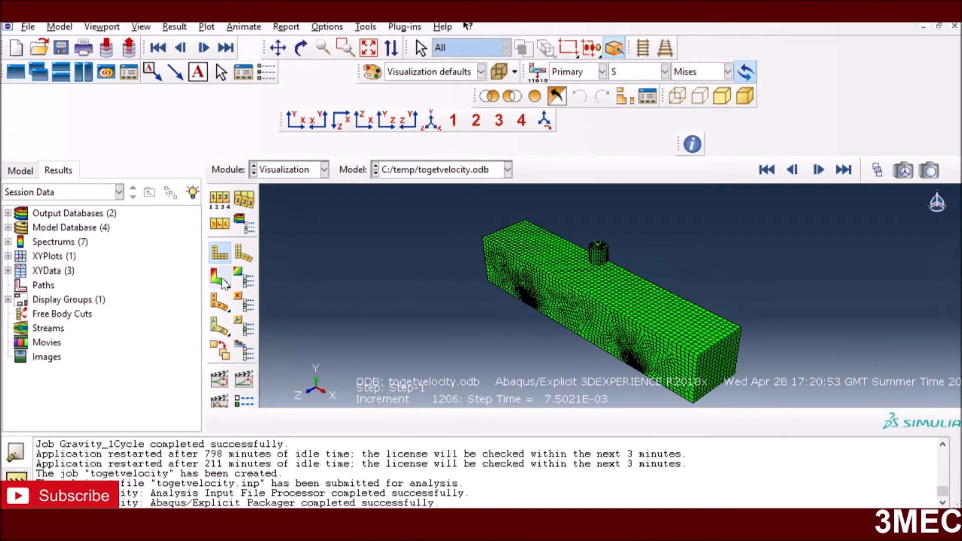
Display the von Mises stress contours on the deformed model and advance through the frames from the start
left_click(220, 277)
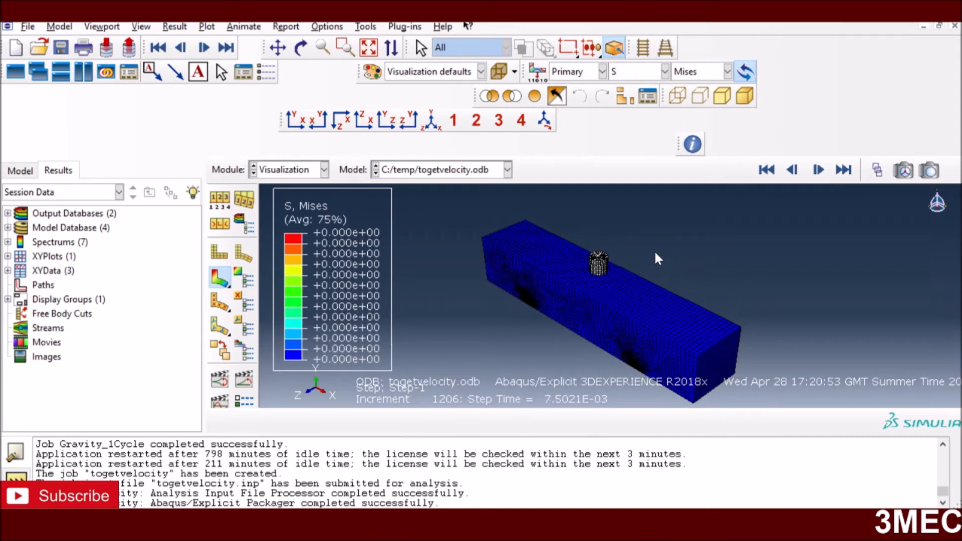
left_click(766, 170)
left_click(818, 171)
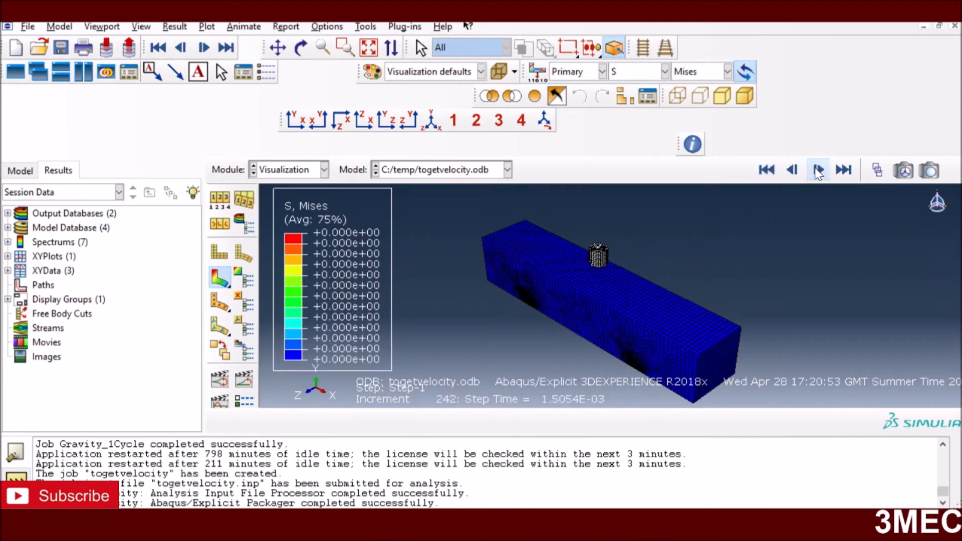
left_click(817, 169)
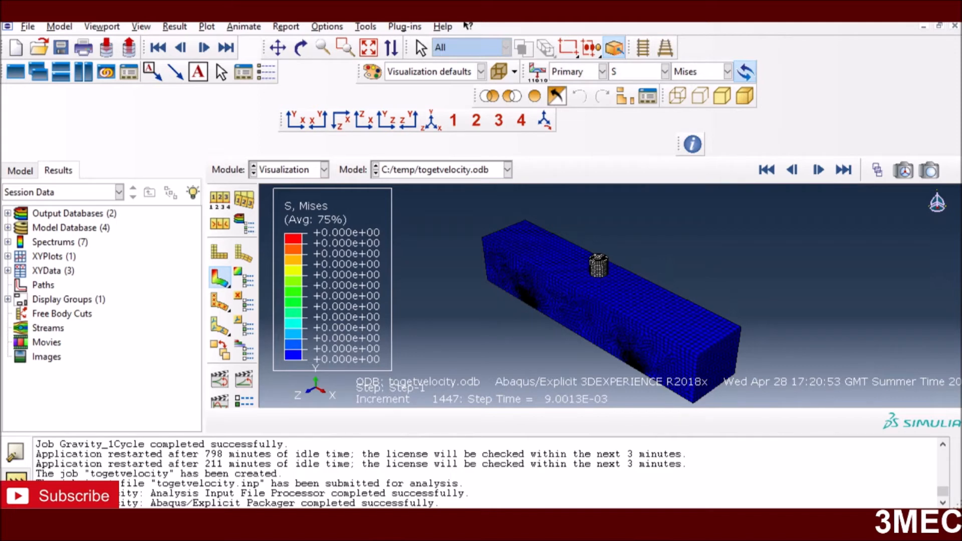
Check the togetvelocity job's completion status and written output frames in its monitor window, and dismiss that window
mouse_move(670, 503)
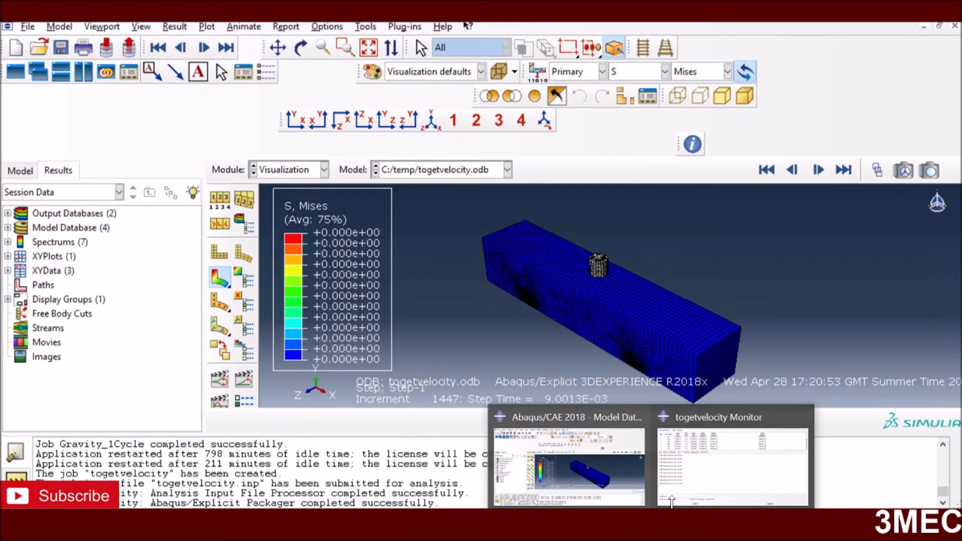
left_click(711, 481)
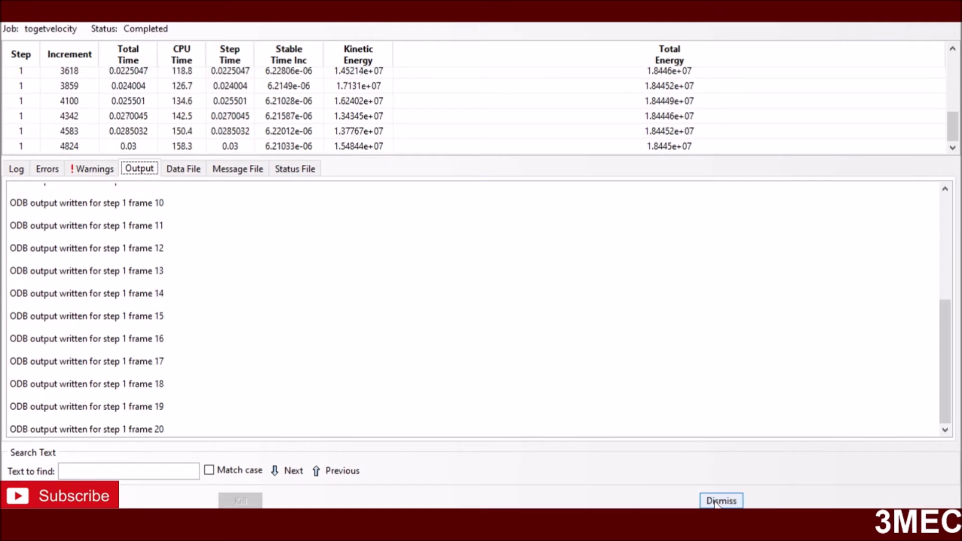
left_click(721, 501)
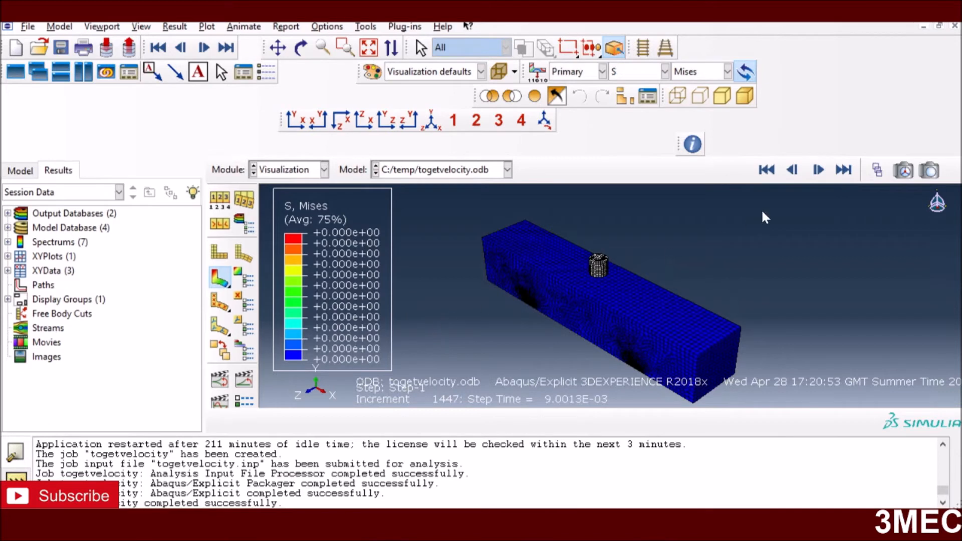
Advance frame by frame through the impact to the last frame to examine the stress spreading in the beam
left_click(820, 171)
left_click(819, 170)
left_click(819, 170)
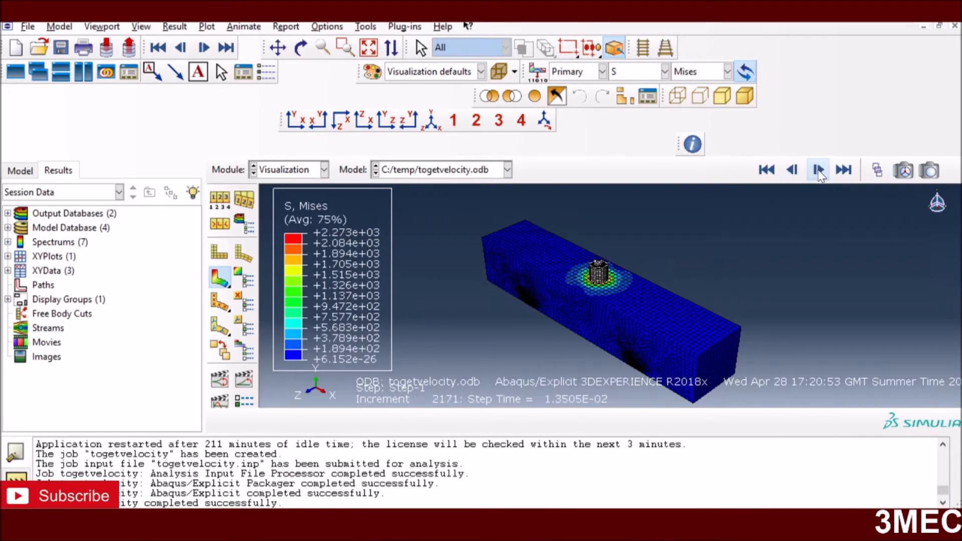
left_click(819, 171)
left_click(819, 171)
left_click(820, 171)
left_click(819, 171)
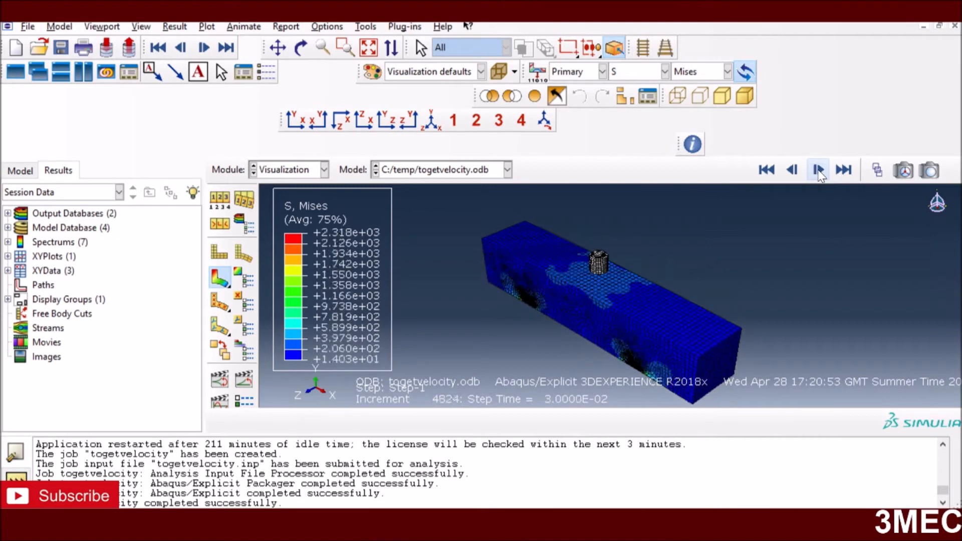
left_click(820, 170)
left_click(27, 26)
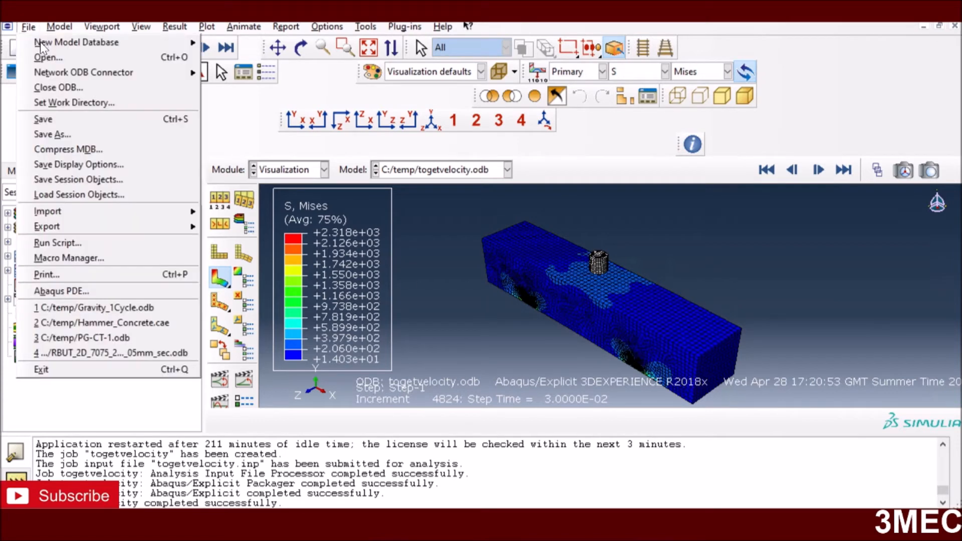
mouse_move(108, 213)
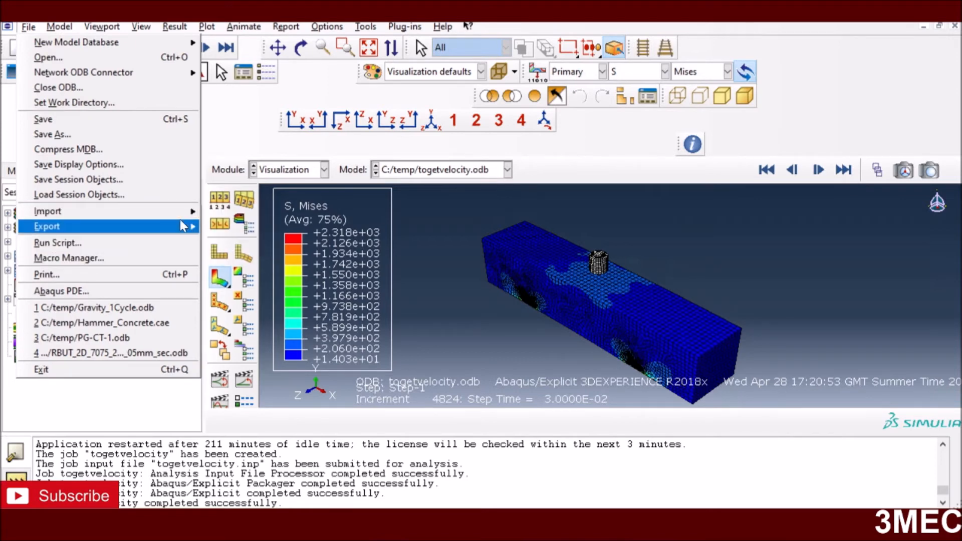
mouse_move(183, 227)
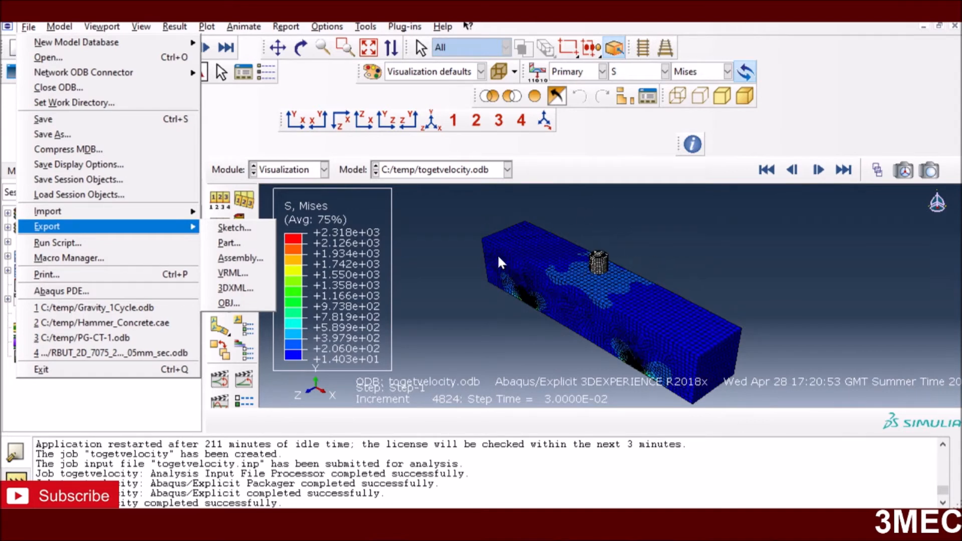
left_click(449, 243)
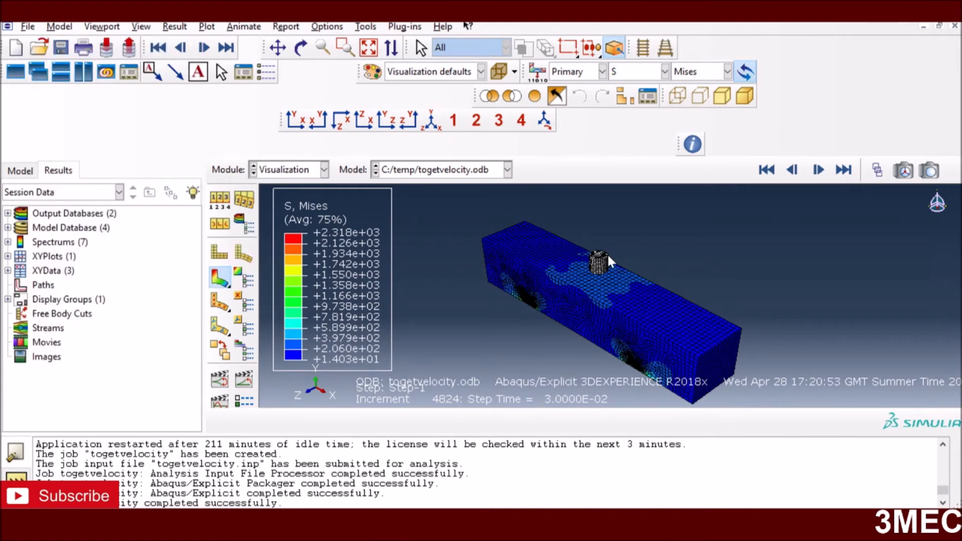
Start a new XY data extraction with ODB field output as the source
scroll(606, 253, "up", 5)
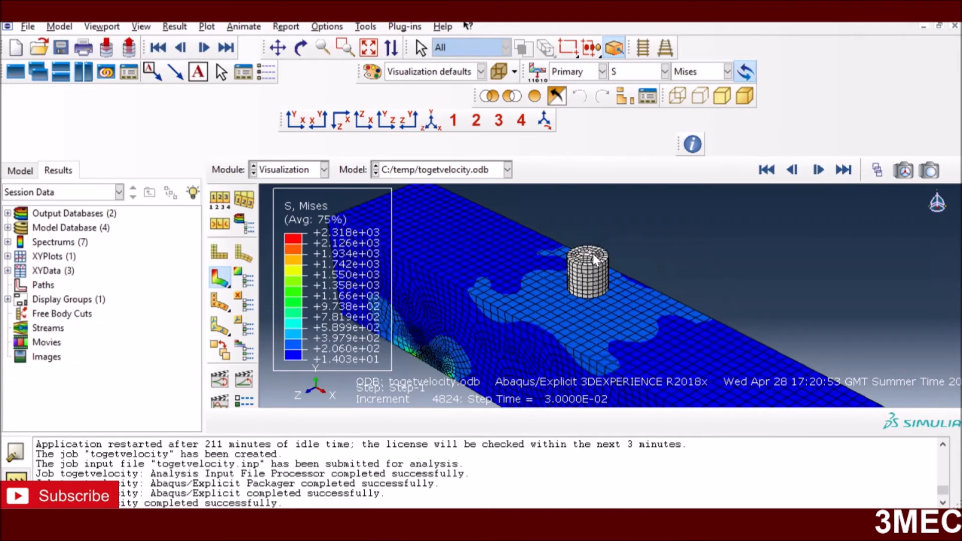
scroll(593, 254, "up", 5)
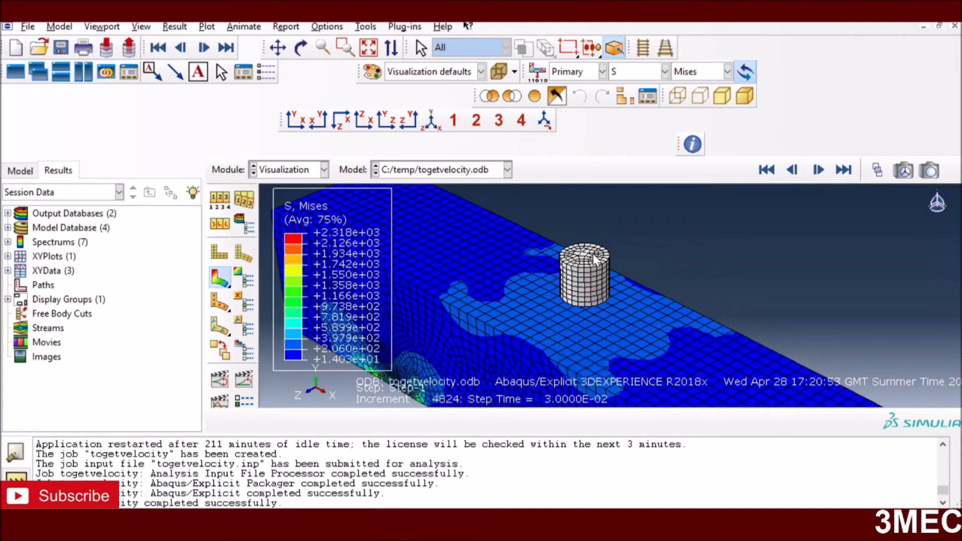
left_click(364, 27)
mouse_move(434, 105)
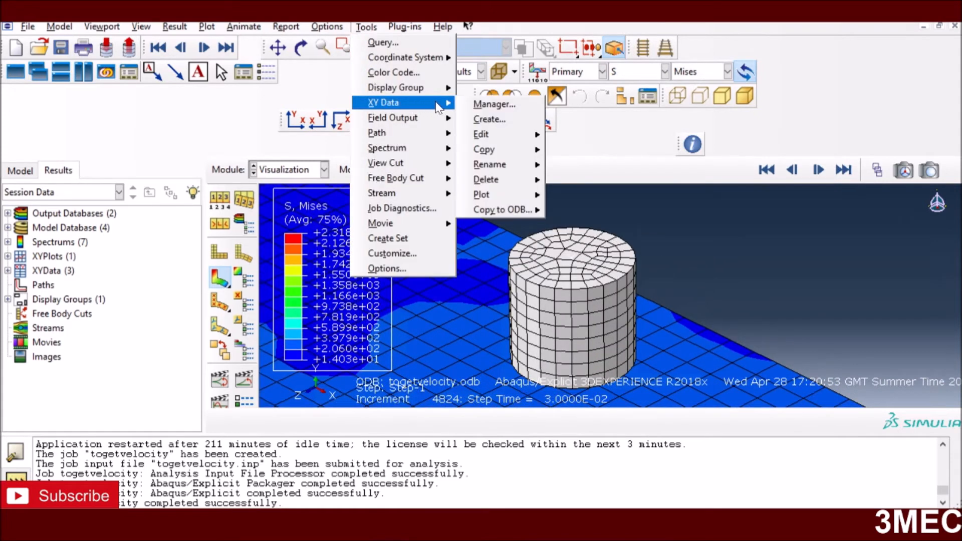
left_click(495, 105)
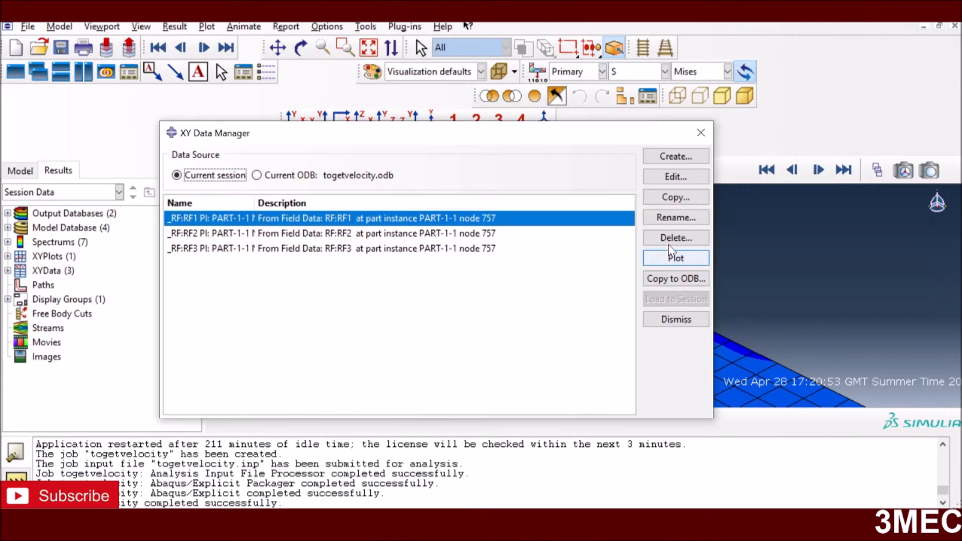
left_click(672, 156)
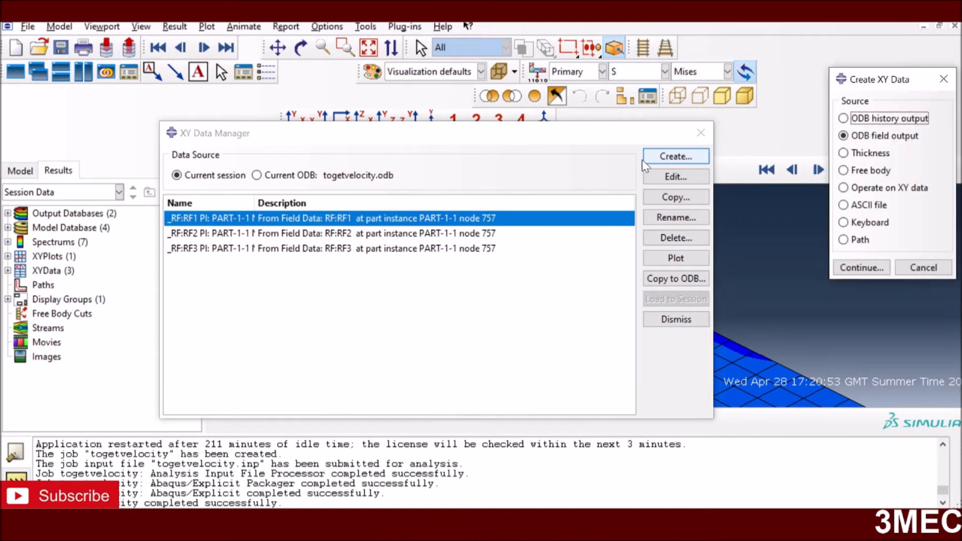
left_click(867, 268)
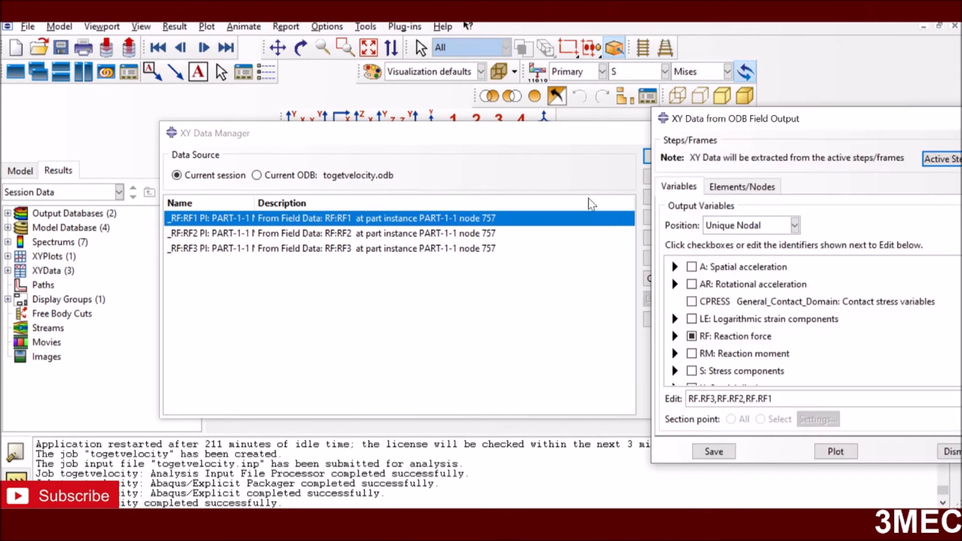
Choose the REFERENCE_POINT_PART-1-1 node set for the extraction, close the XY Data Manager, and highlight the set in the viewport
left_click(691, 336)
left_click(741, 187)
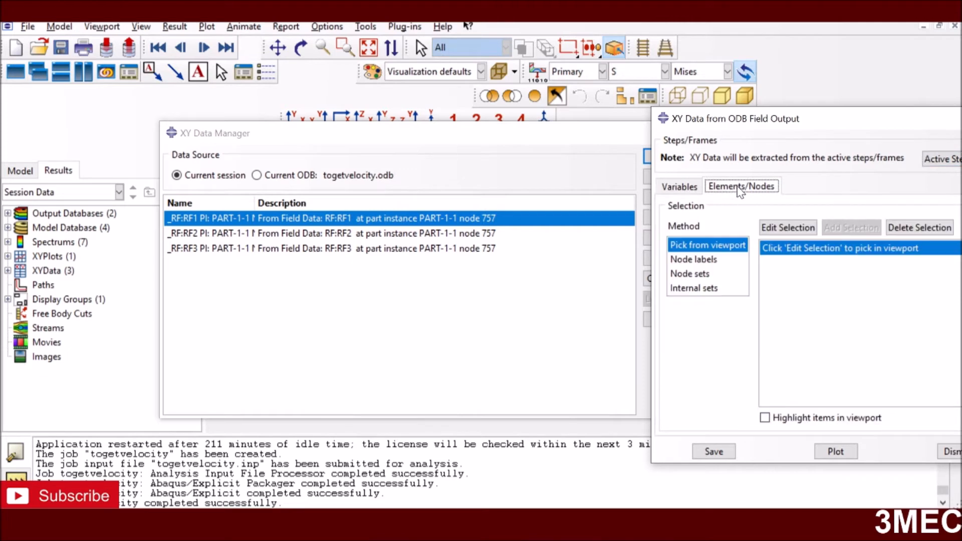
left_click(698, 288)
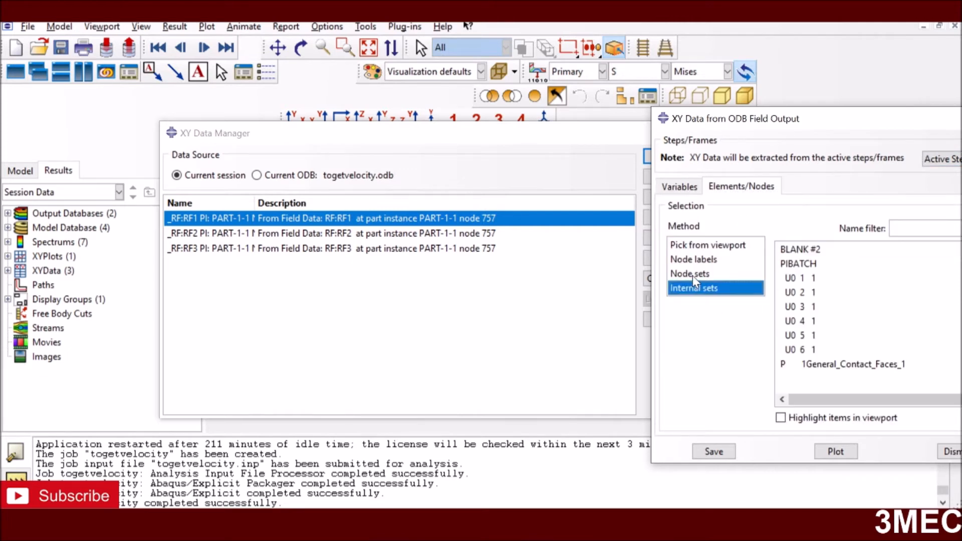
left_click(692, 275)
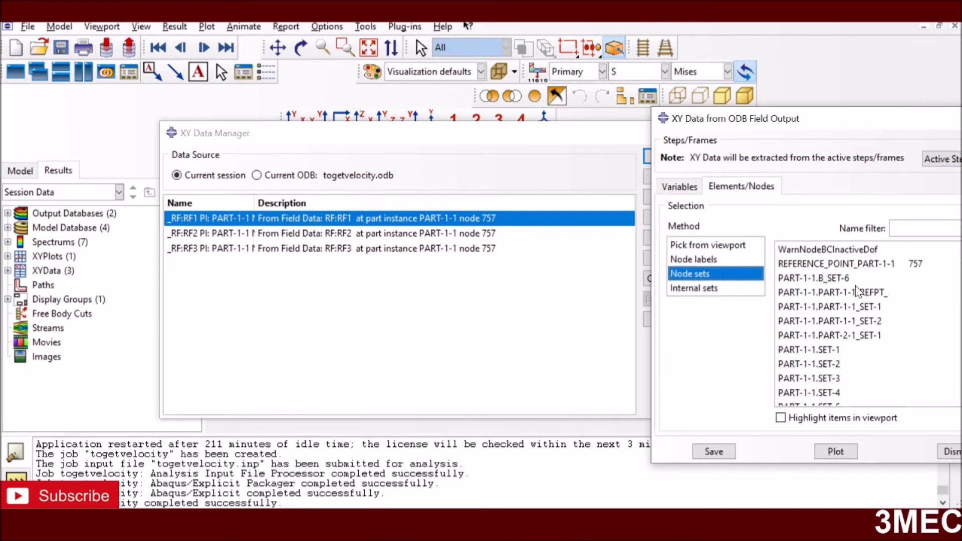
left_click(854, 264)
left_click(531, 145)
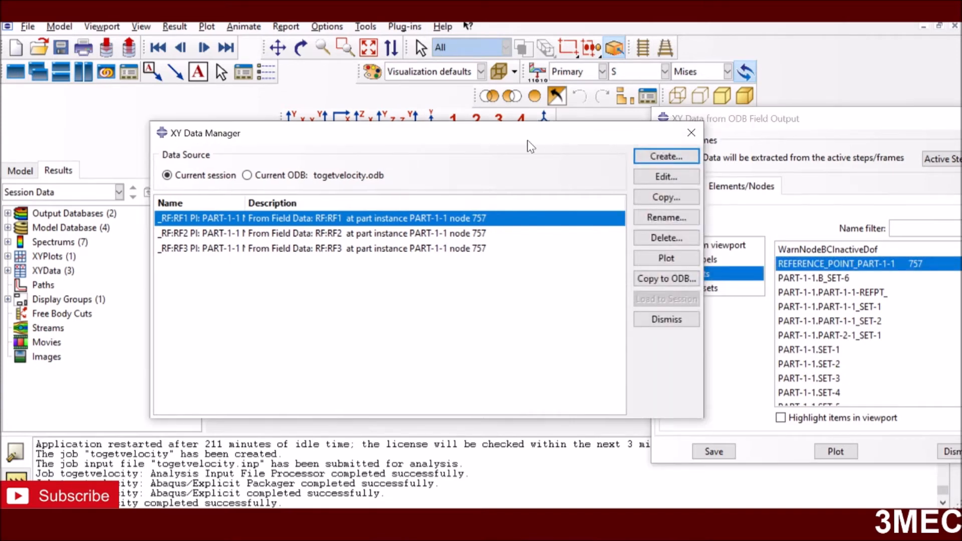
left_click_drag(601, 141, 528, 142)
left_click(618, 133)
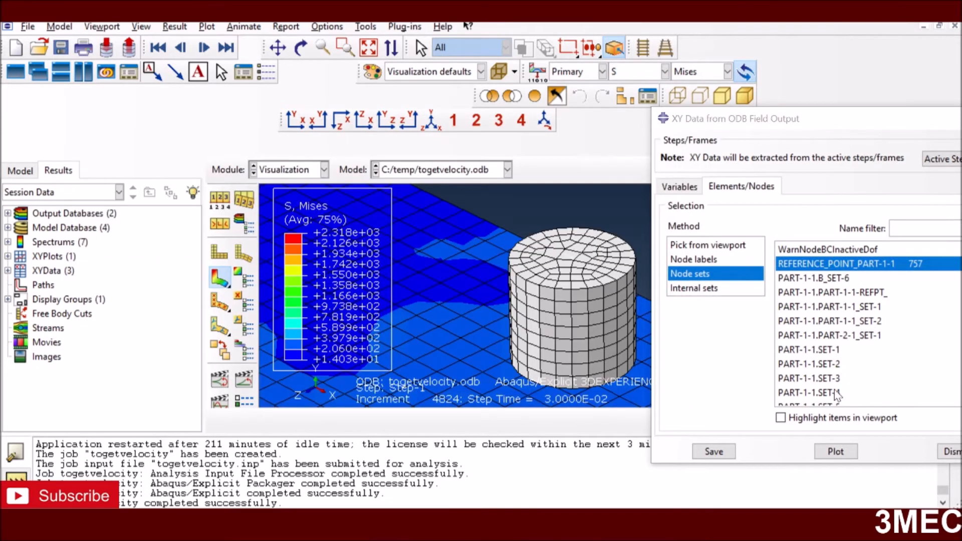
left_click(781, 418)
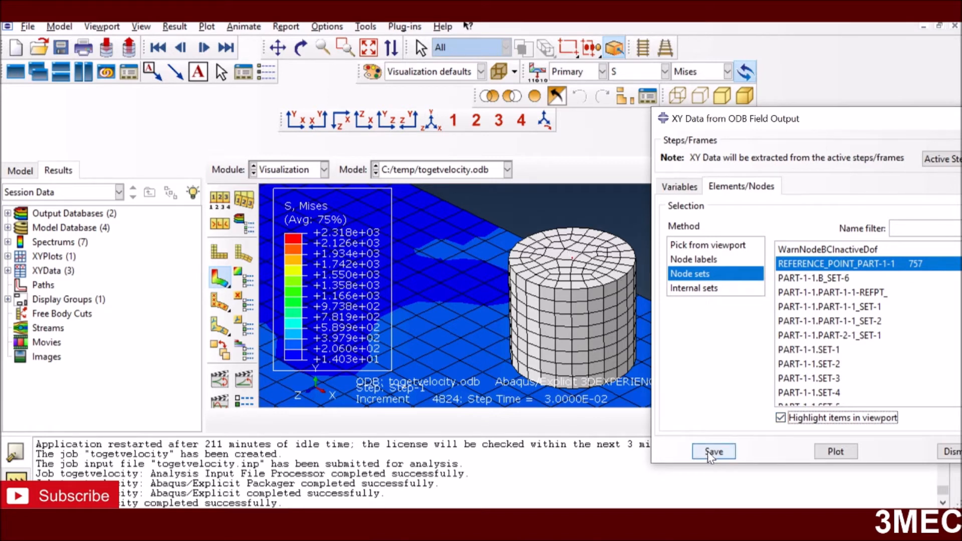
Replace the reaction force variables with the V2 spatial velocity component, save the extracted curve, and close the extraction dialog
left_click(682, 186)
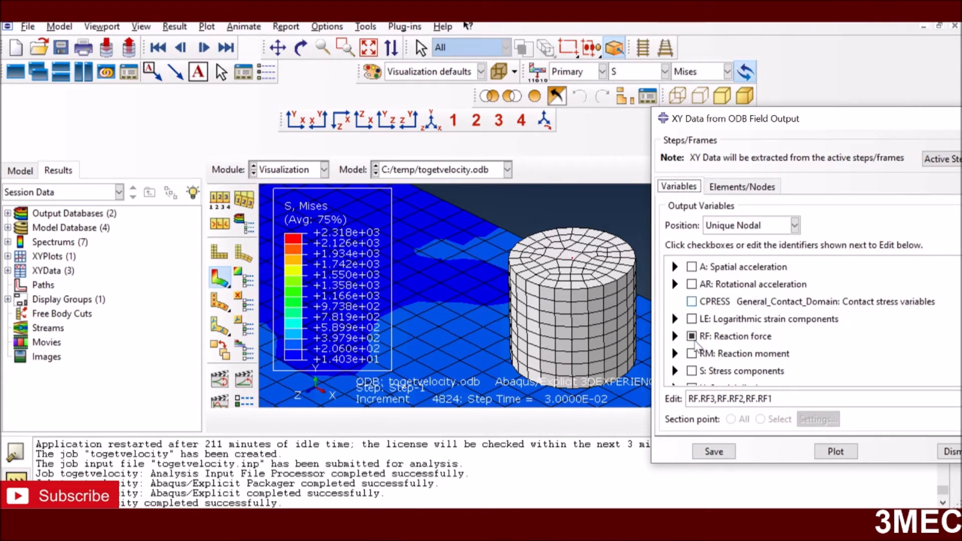
left_click(692, 337)
scroll(693, 301, "down", 1)
scroll(693, 304, "down", 2)
left_click(675, 358)
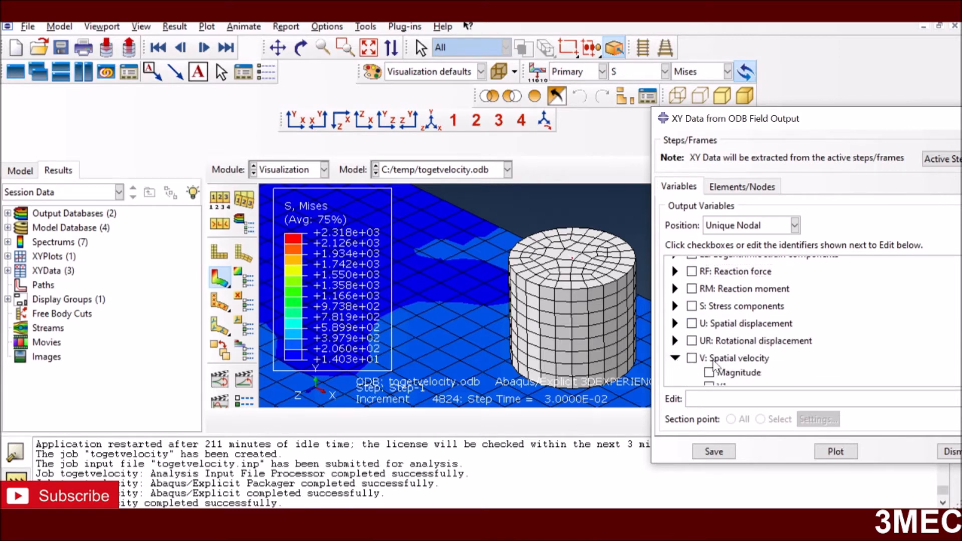
scroll(702, 351, "down", 3)
left_click(709, 344)
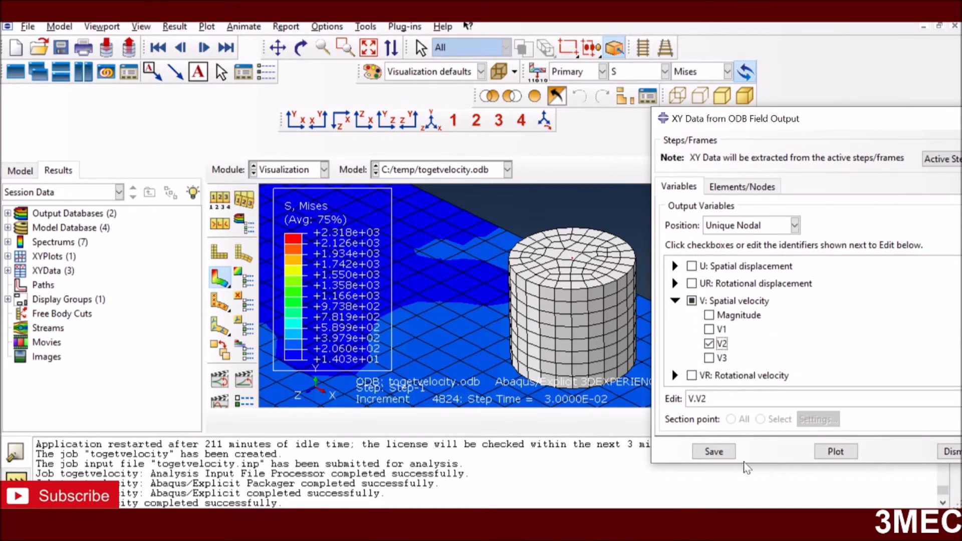
left_click(715, 452)
left_click(797, 329)
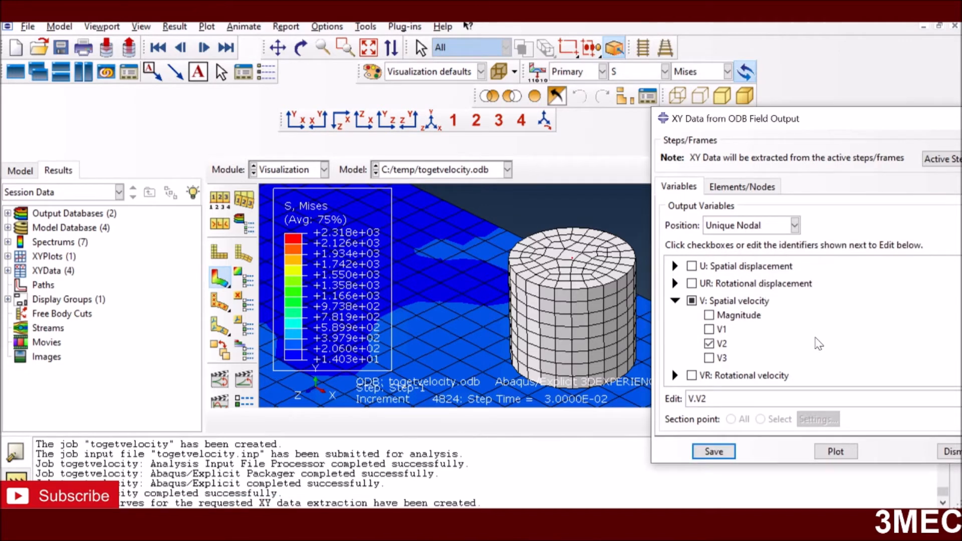
left_click(949, 452)
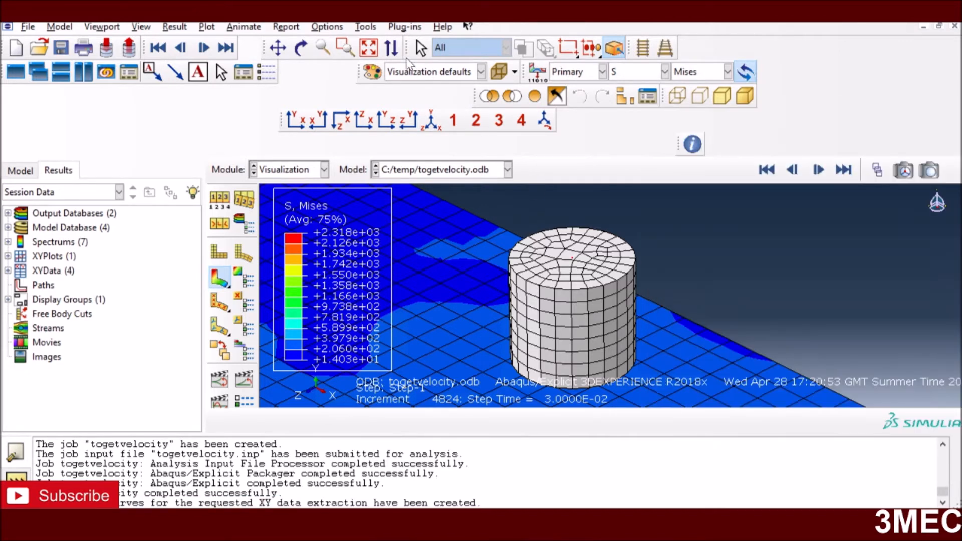
Delete the saved RF1, RF2 and RF3 curves and plot the V2 velocity curve of node 757
left_click(365, 26)
mouse_move(422, 103)
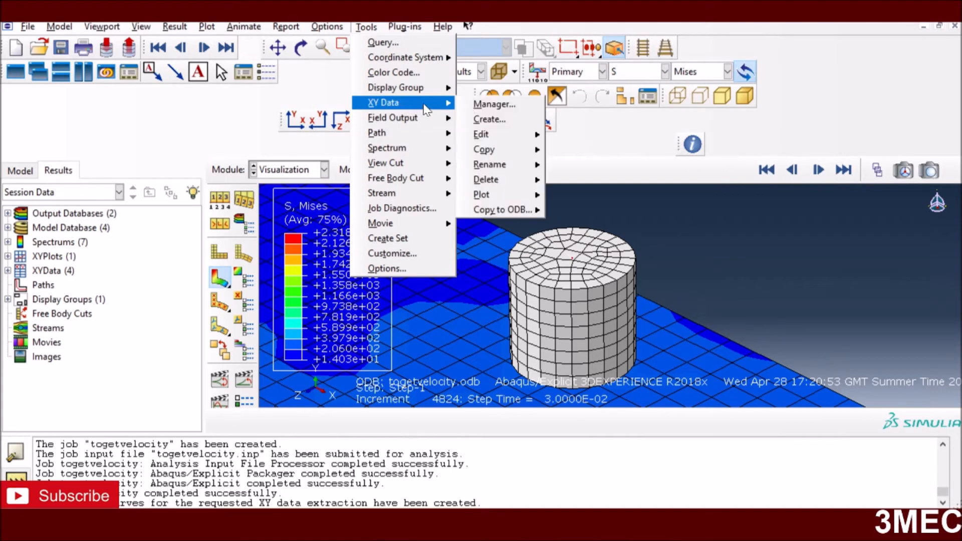
left_click(492, 105)
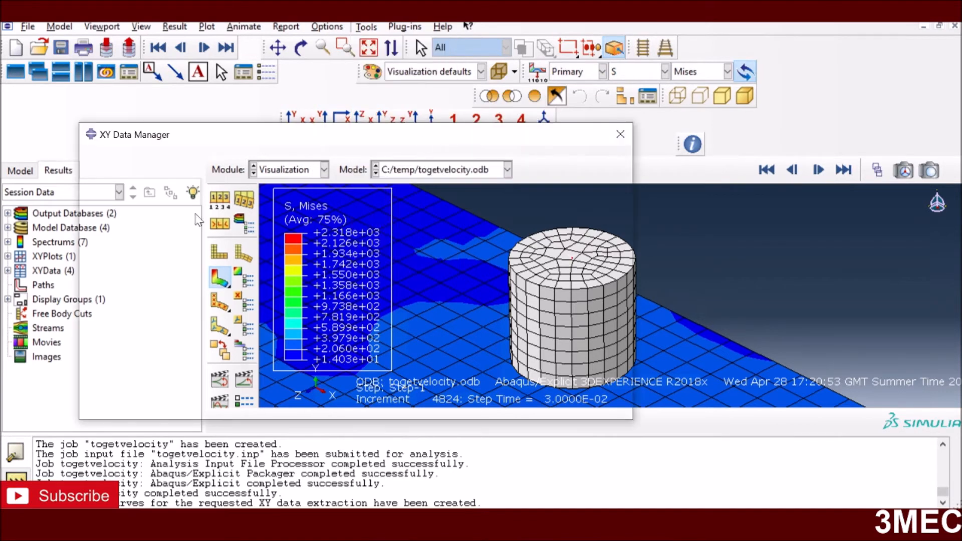
left_click(595, 260)
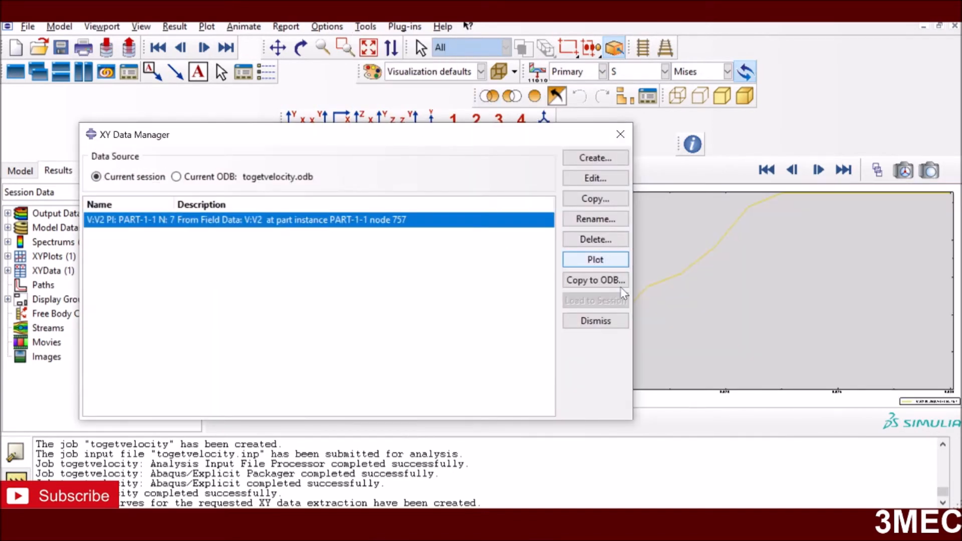
left_click(592, 320)
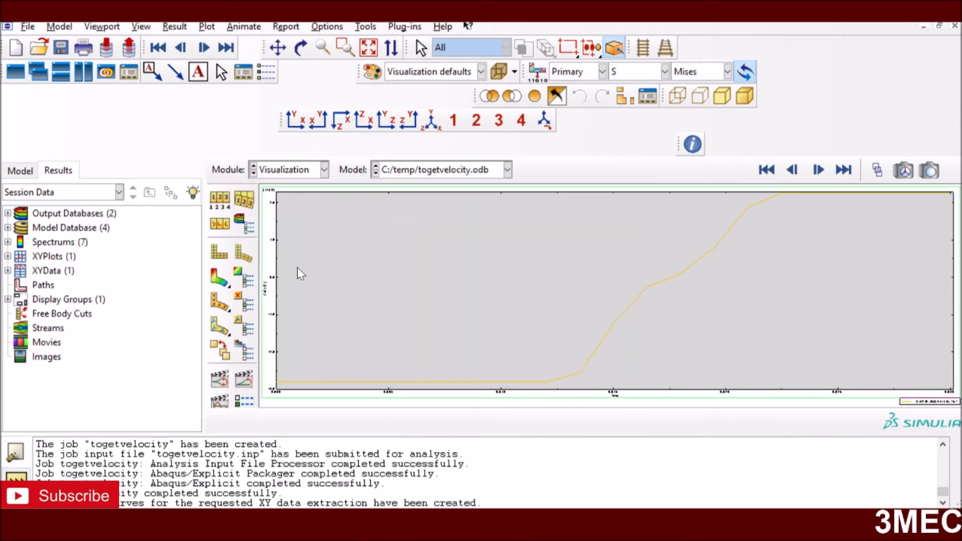
Set the label font size of the chart's Velocity axis to 36 points
double_click(276, 243)
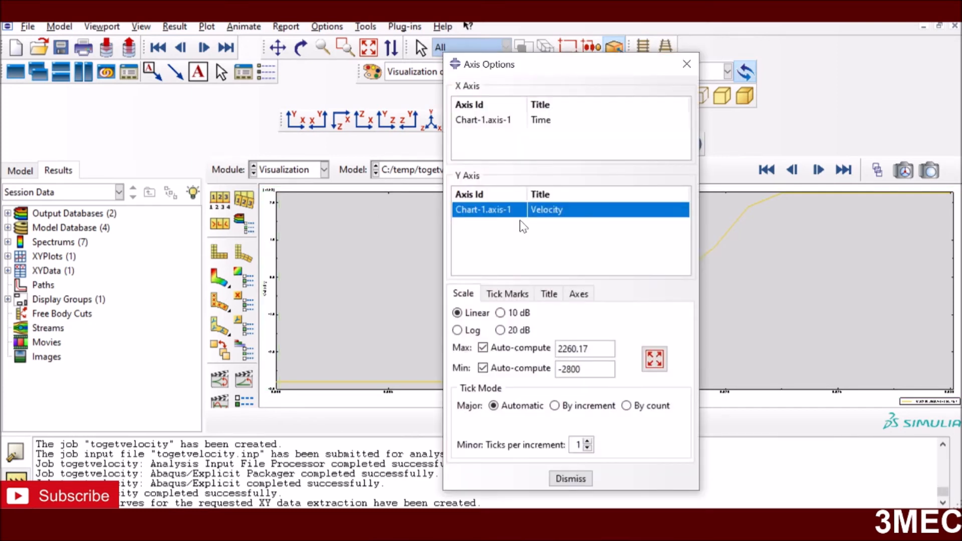
left_click(581, 296)
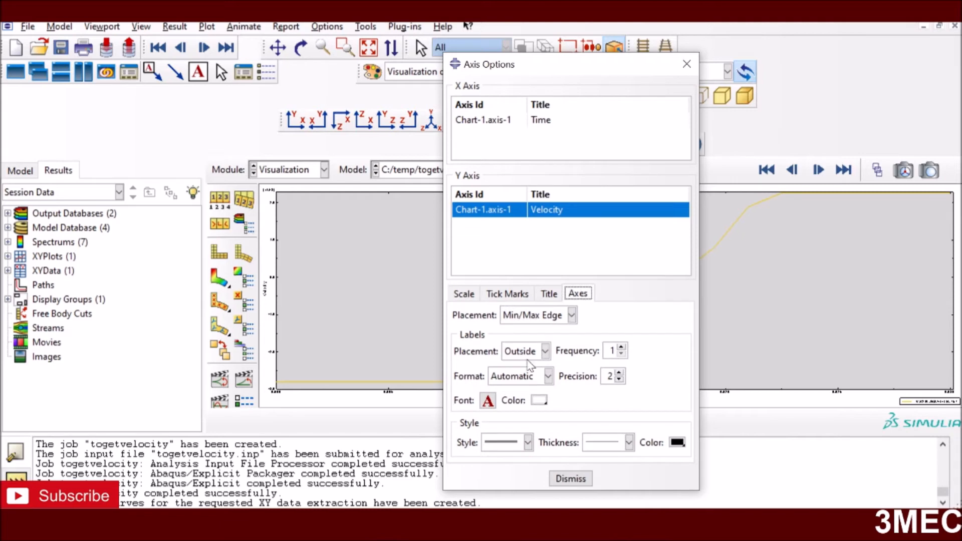
left_click(489, 401)
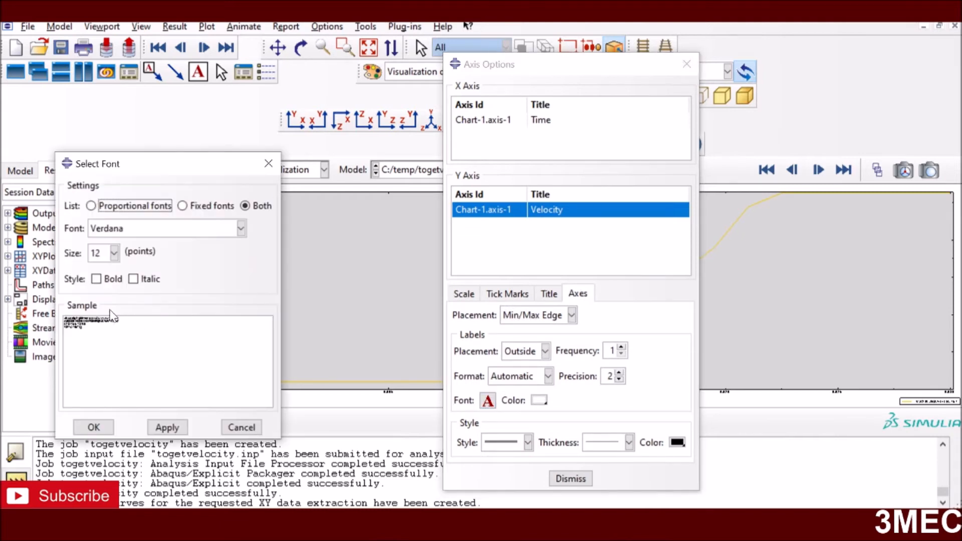
left_click(114, 253)
left_click(103, 356)
left_click(94, 427)
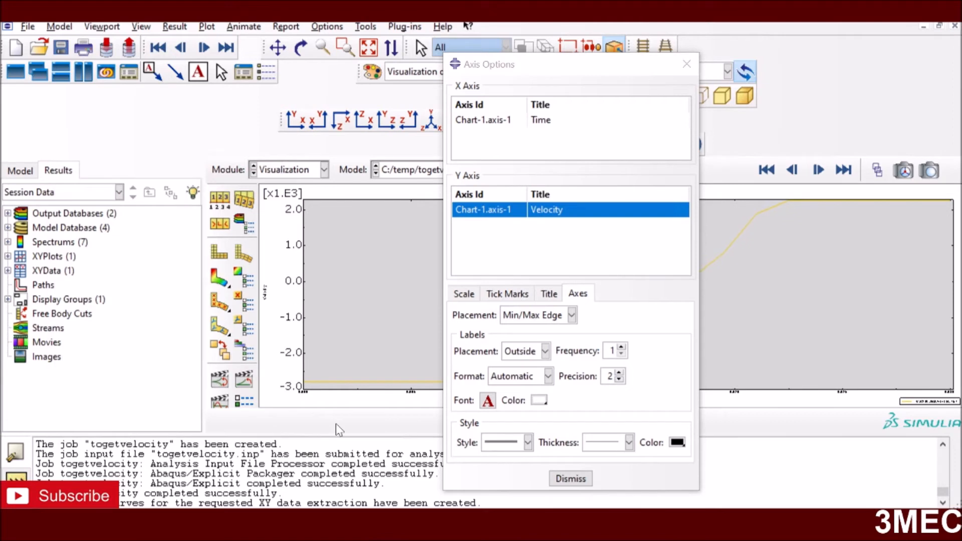
Set the label font size of the chart's Time axis to 36 points and close the axis options
left_click(410, 395)
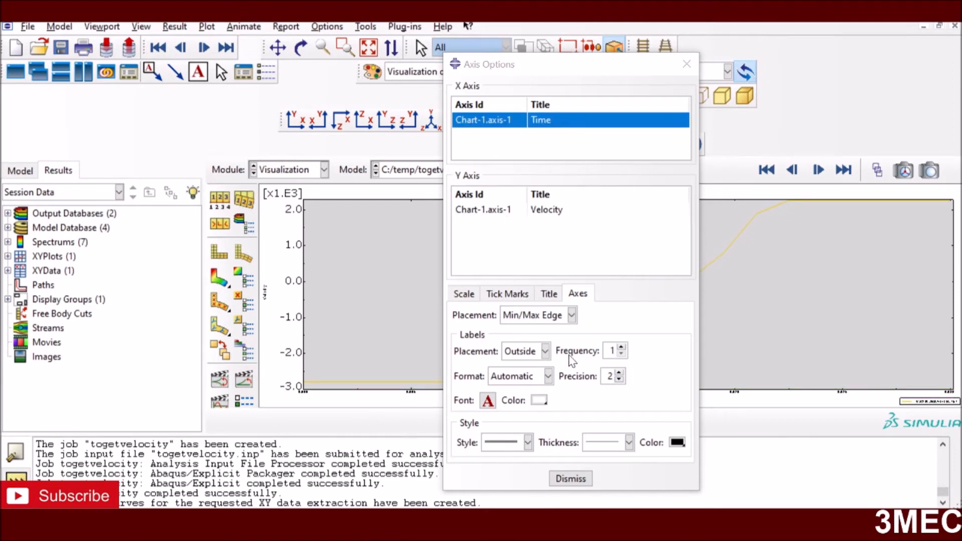
left_click(487, 400)
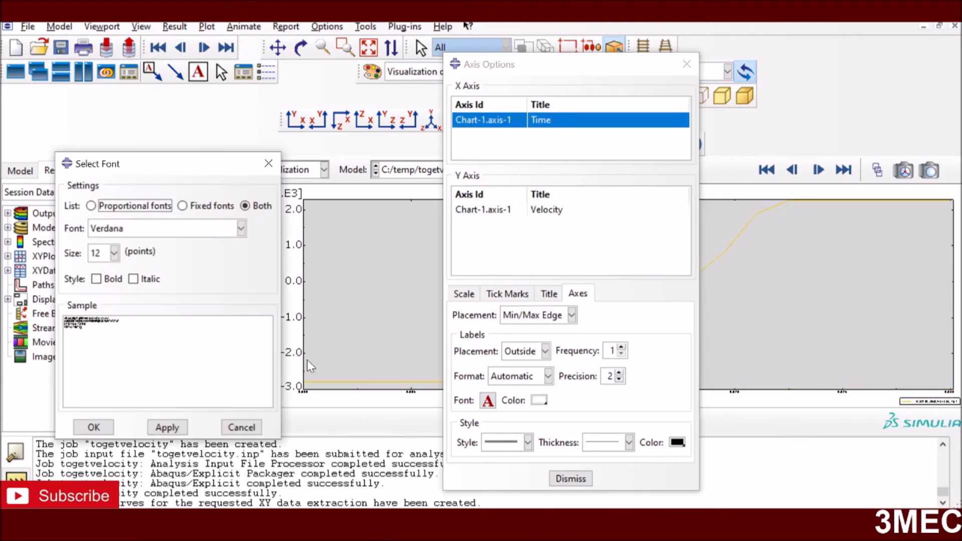
left_click(114, 252)
left_click(103, 357)
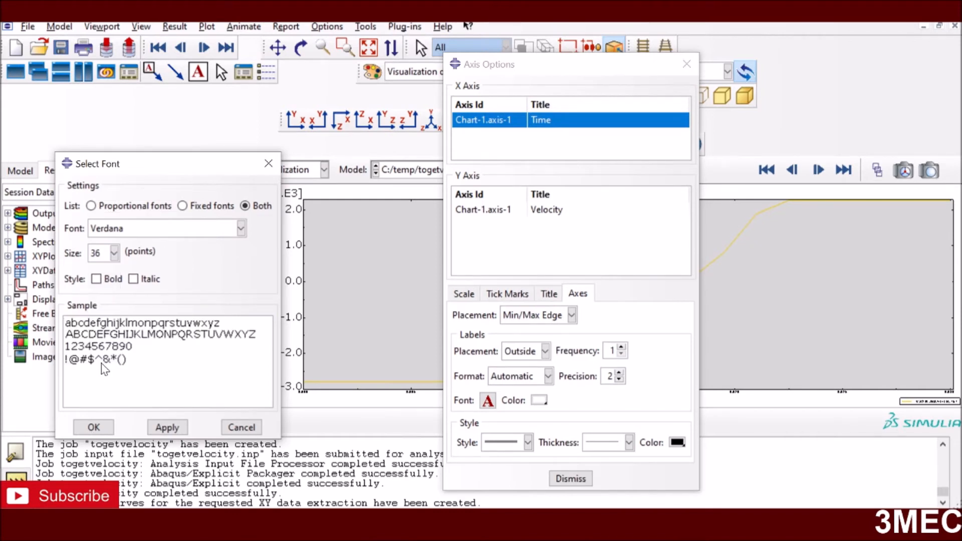
left_click(95, 427)
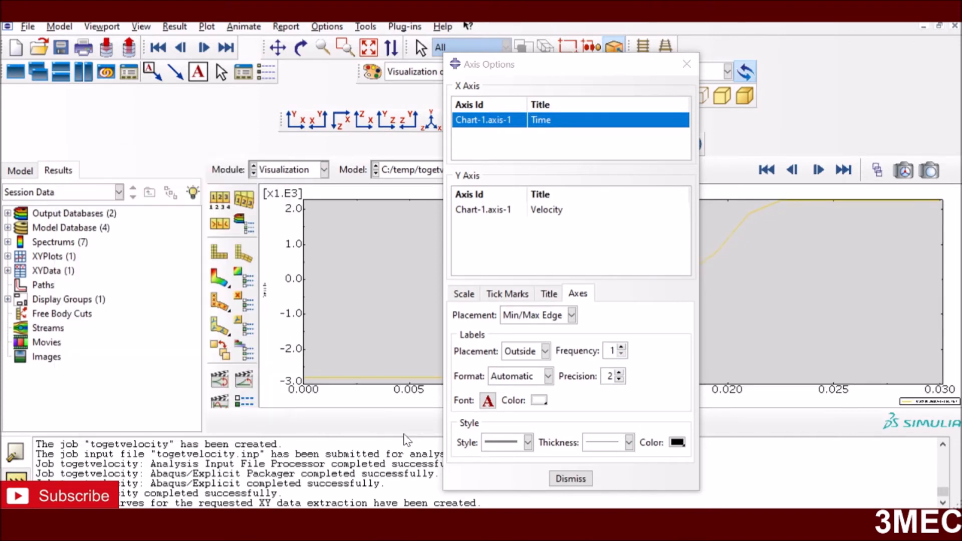
left_click(571, 480)
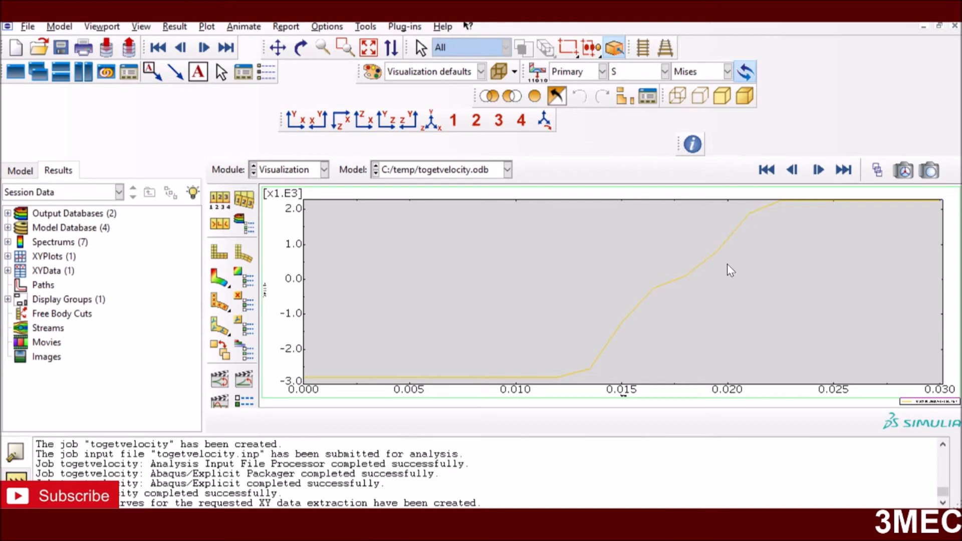
Write an XY report of the node 757 V2 curve to abaqus.rpt in the temp folder
left_click(287, 26)
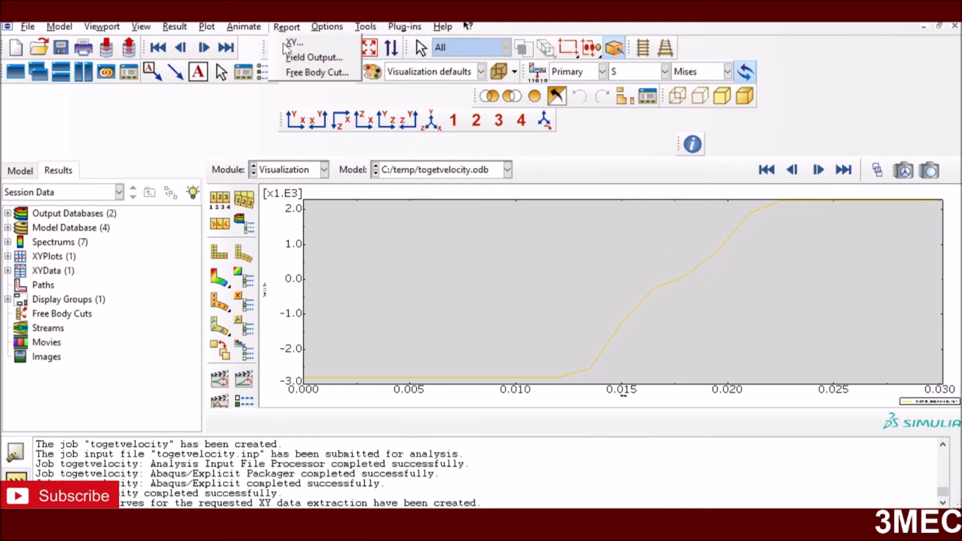
left_click(298, 45)
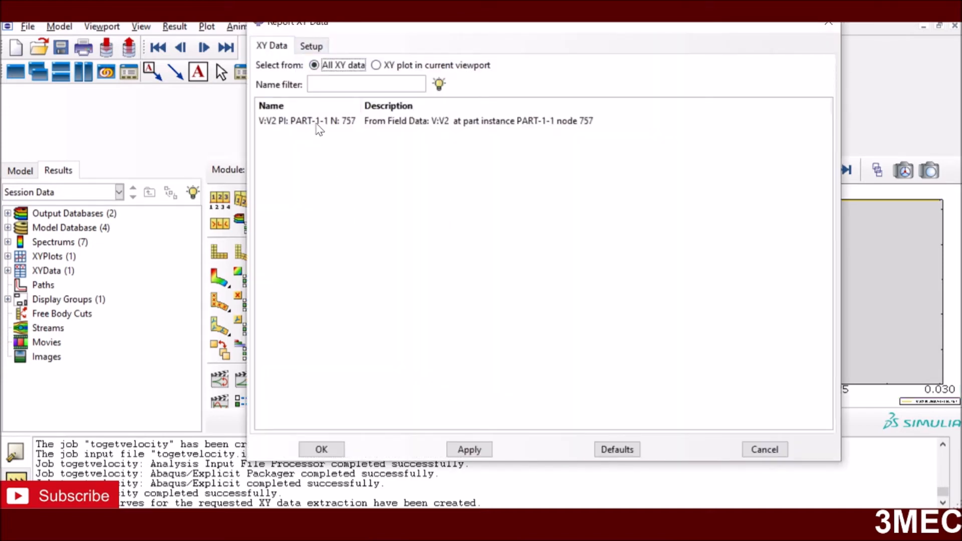
left_click(321, 124)
left_click(310, 47)
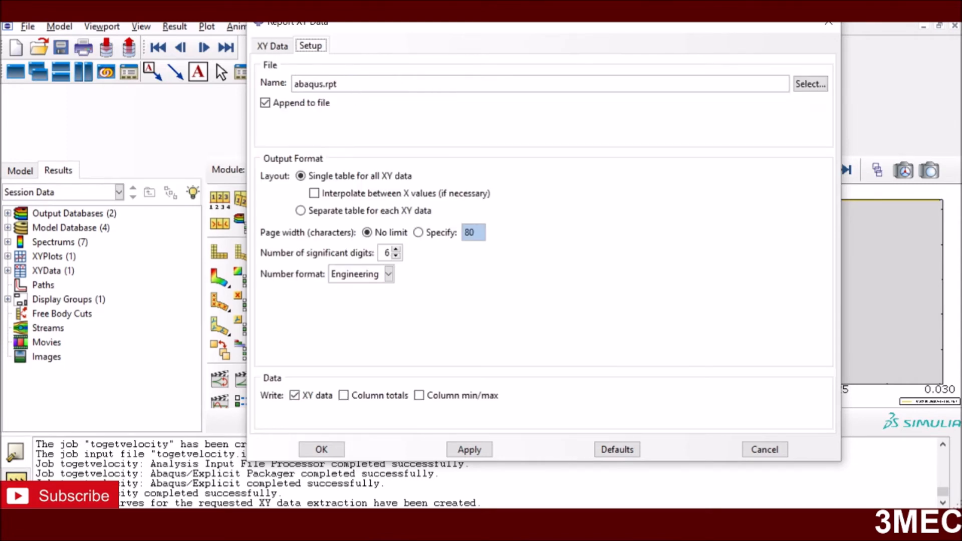
left_click(811, 84)
left_click(662, 145)
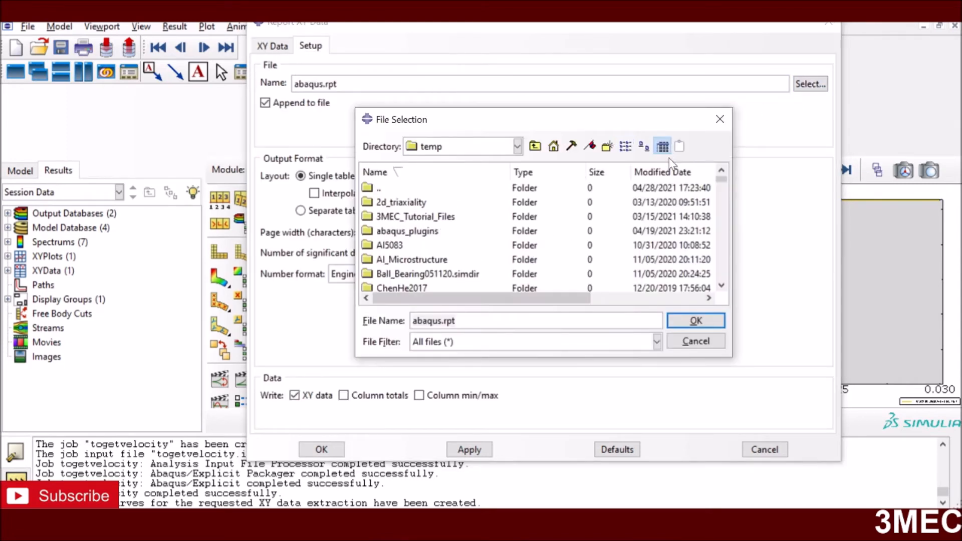
left_click(680, 173)
left_click(679, 173)
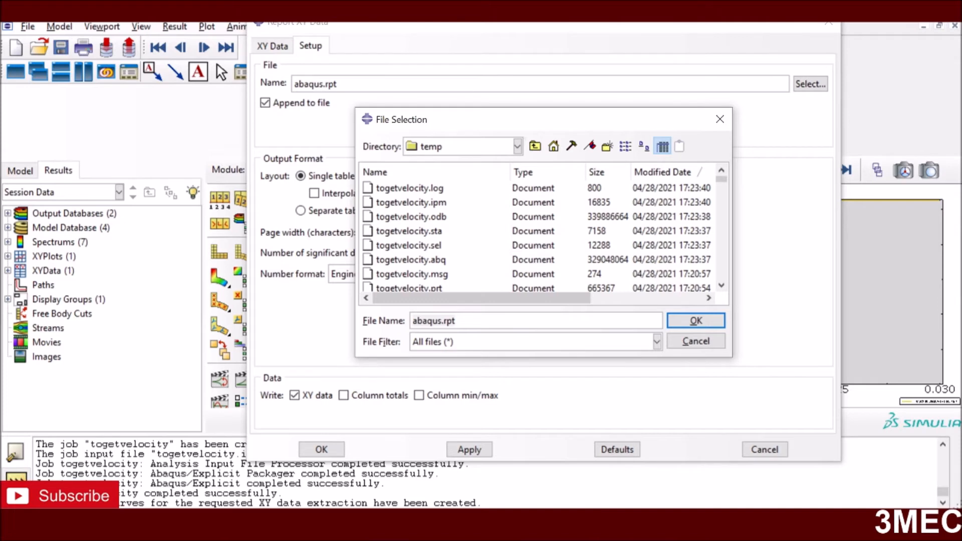
left_click(695, 322)
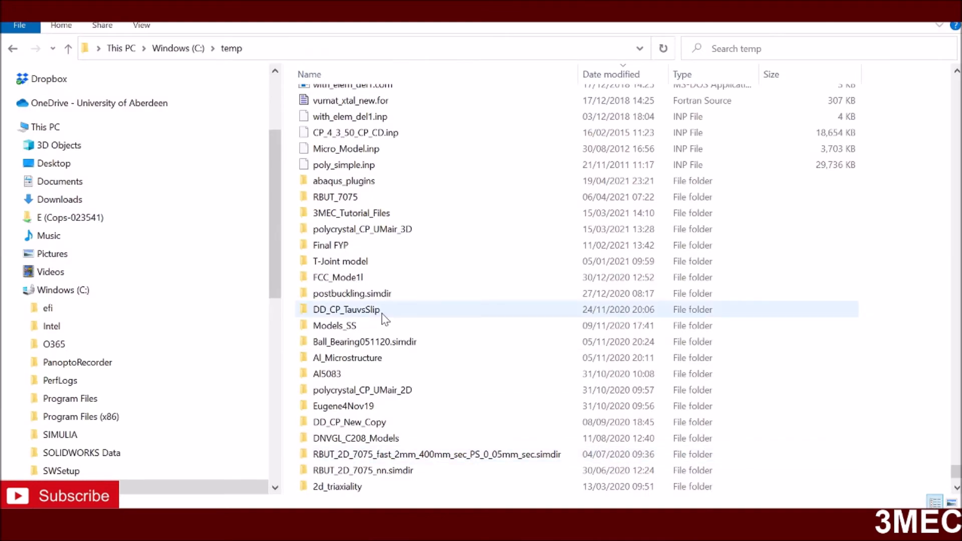
Switch to File Explorer, locate abaqus.rpt among the newest files in C:\temp, and open it in Notepad++
scroll(445, 274, "down", 10)
scroll(446, 276, "up", 7)
scroll(448, 277, "up", 15)
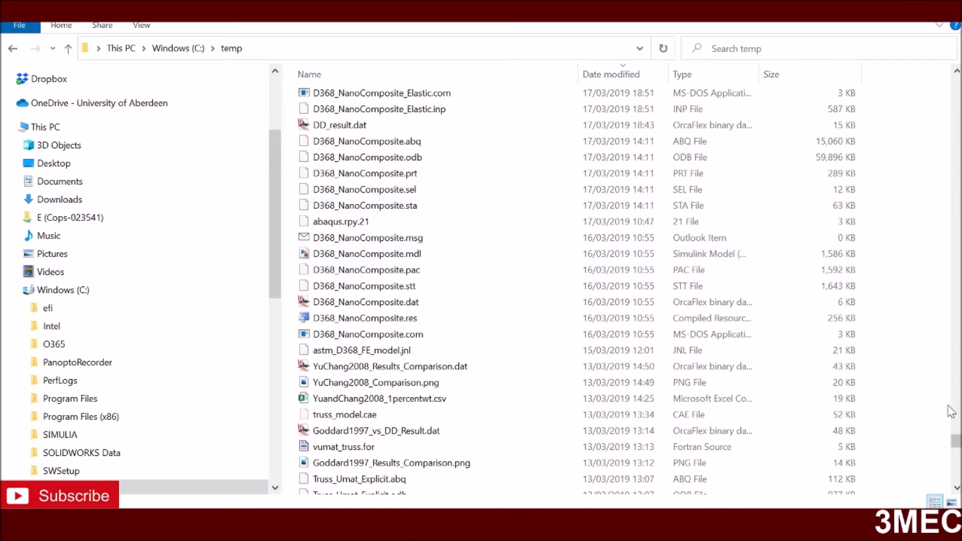
left_click_drag(957, 441, 956, 76)
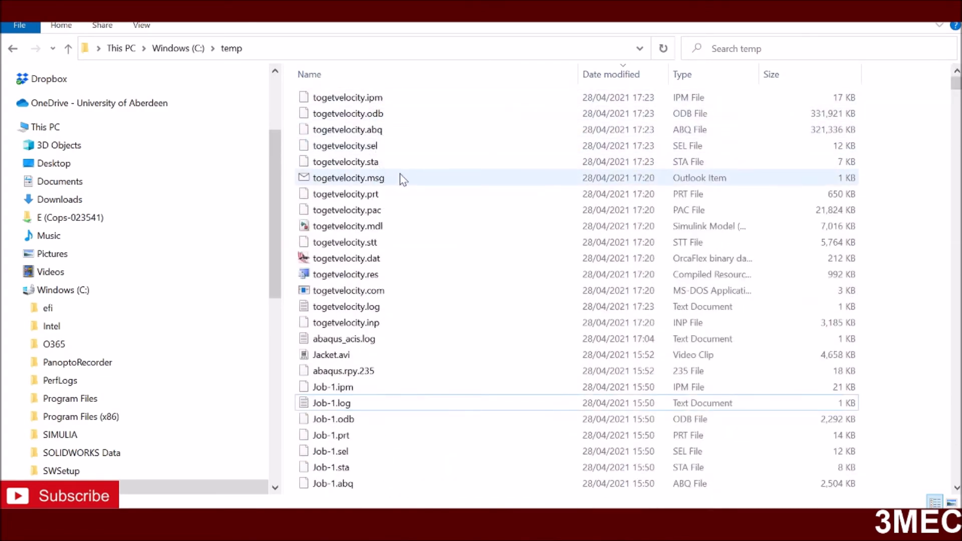
left_click(365, 292)
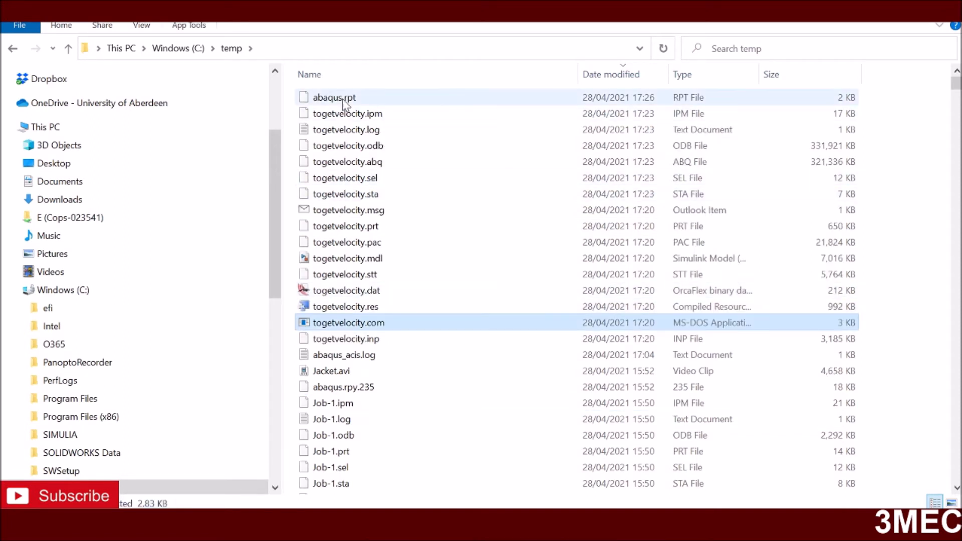
left_click(342, 98)
right_click(342, 98)
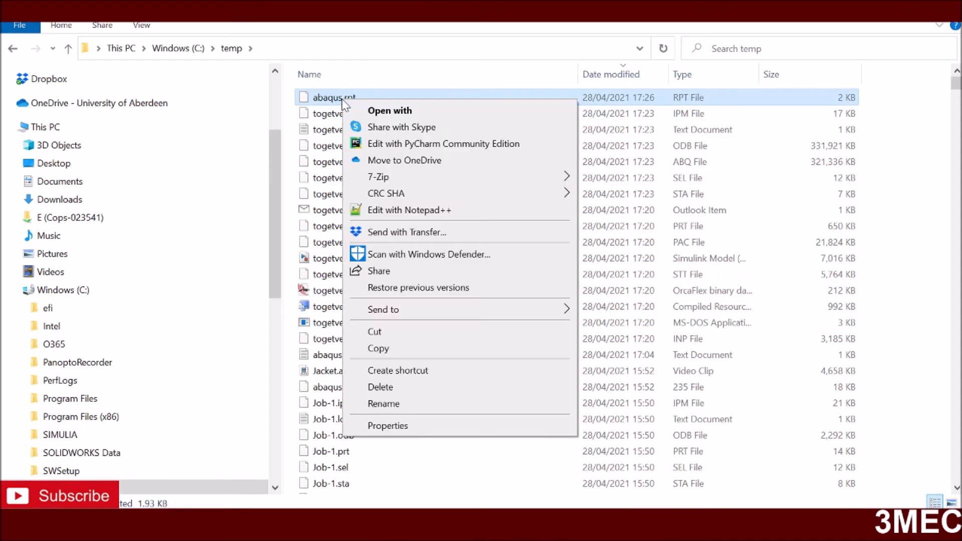
left_click(422, 212)
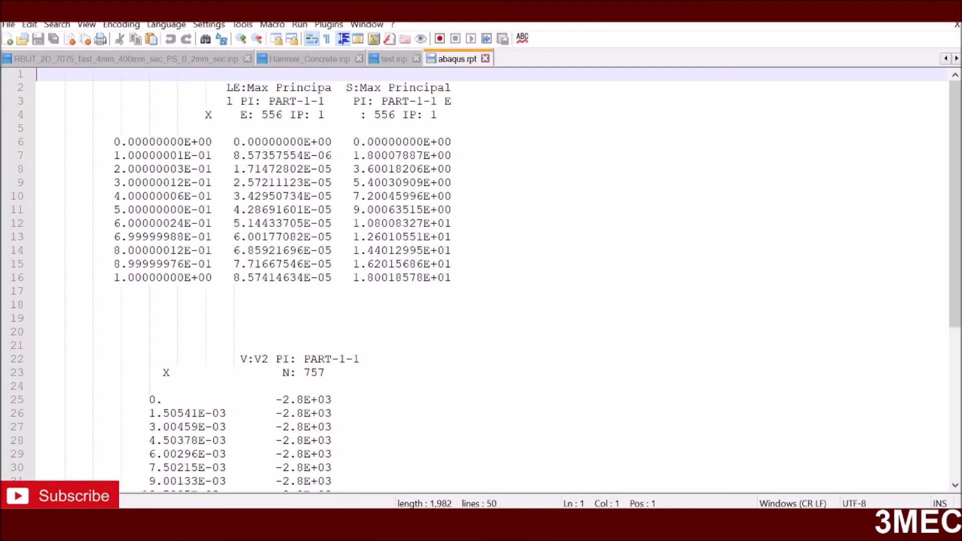
Examine the V2 velocity table for node 757 in abaqus.rpt, close the file, and return to Abaqus/CAE
scroll(481, 280, "down", 5)
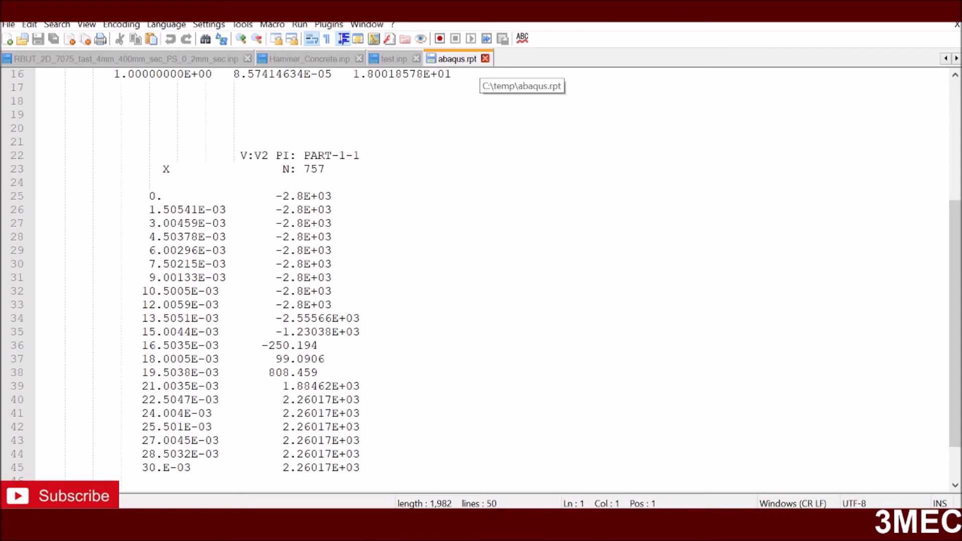
left_click(485, 59)
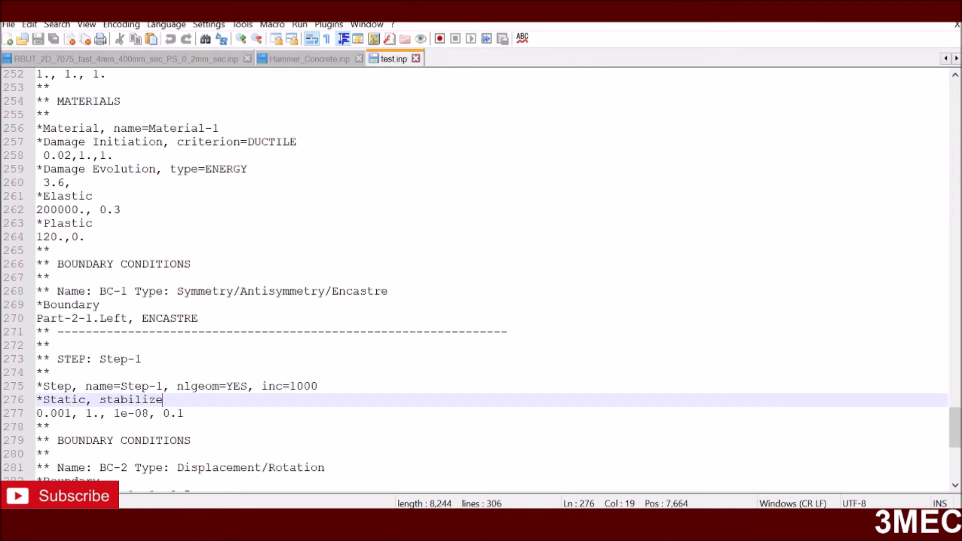
left_click(880, 12)
left_click(451, 525)
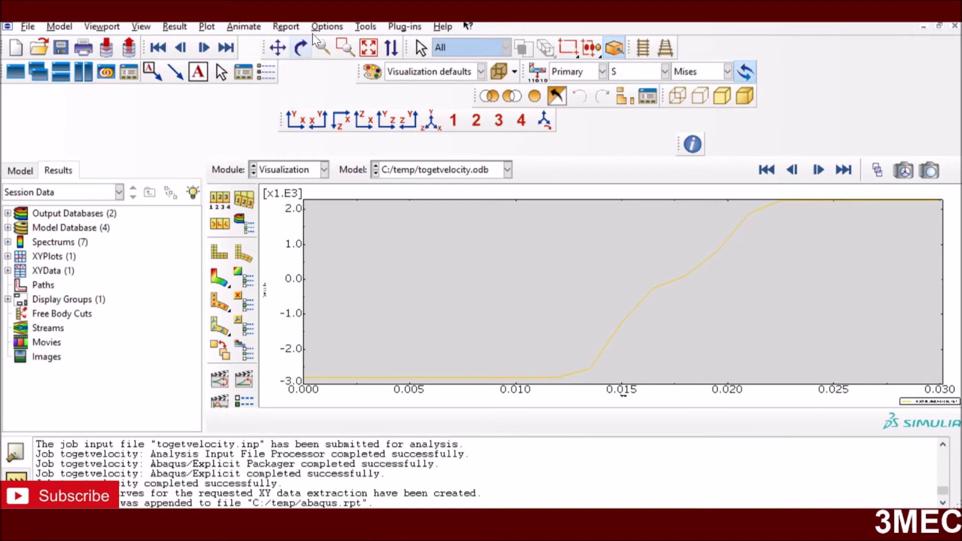
Open the XY Data Manager to access the saved V2 curve of node 757
left_click(366, 26)
mouse_move(413, 102)
left_click(491, 104)
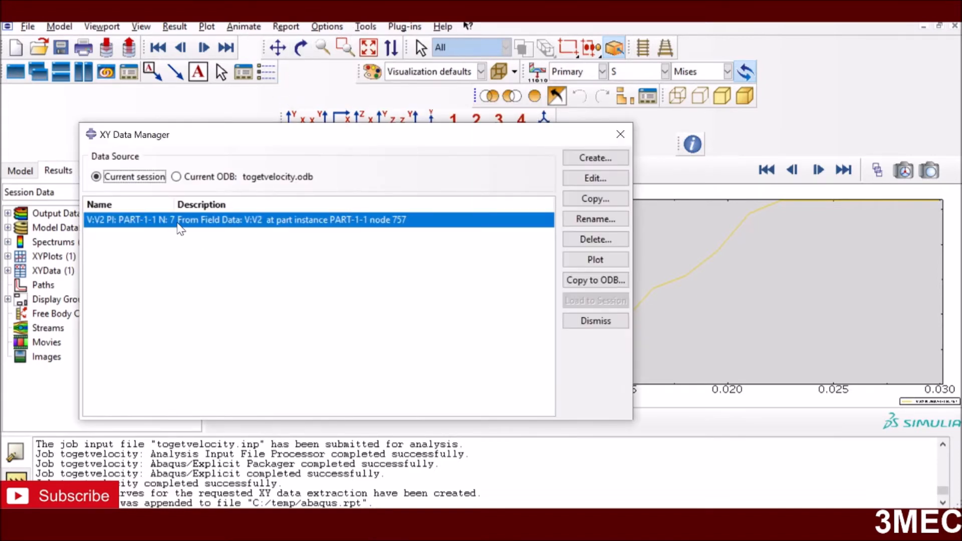
double_click(146, 223)
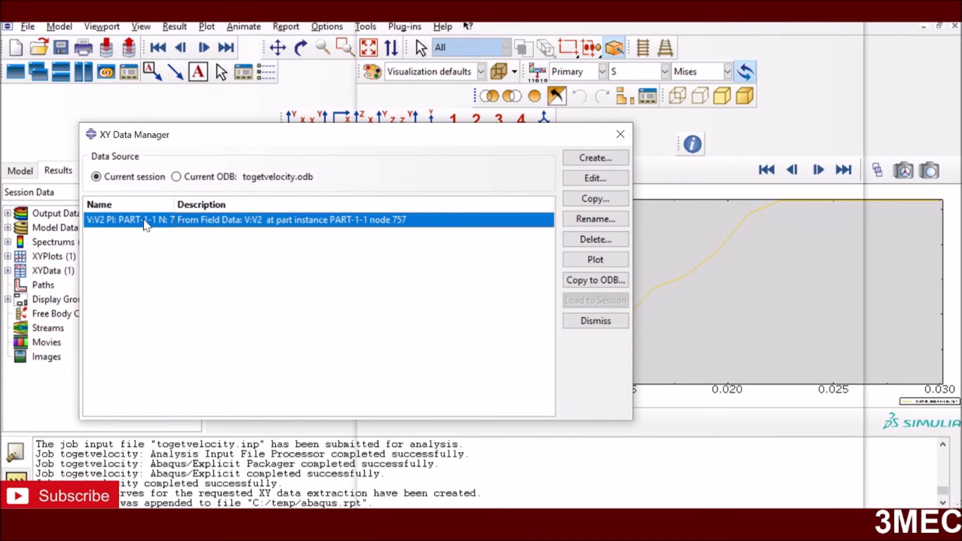
left_click(623, 23)
left_click_drag(436, 67, 529, 371)
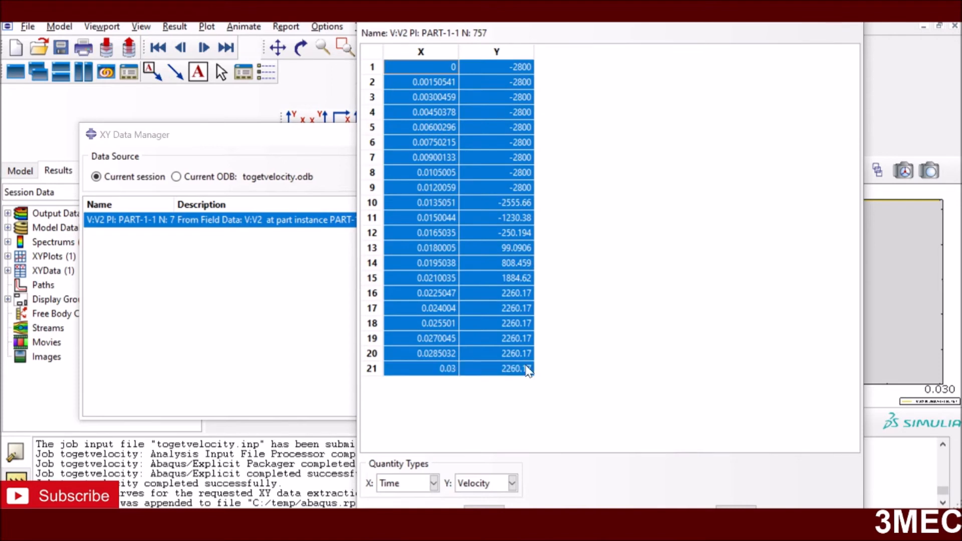
double_click(514, 352)
right_click(514, 352)
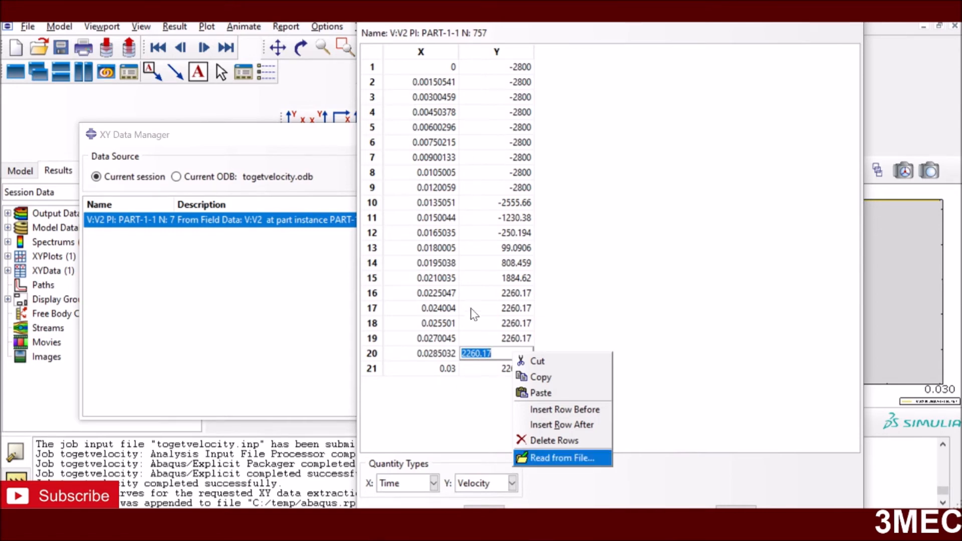
left_click(491, 277)
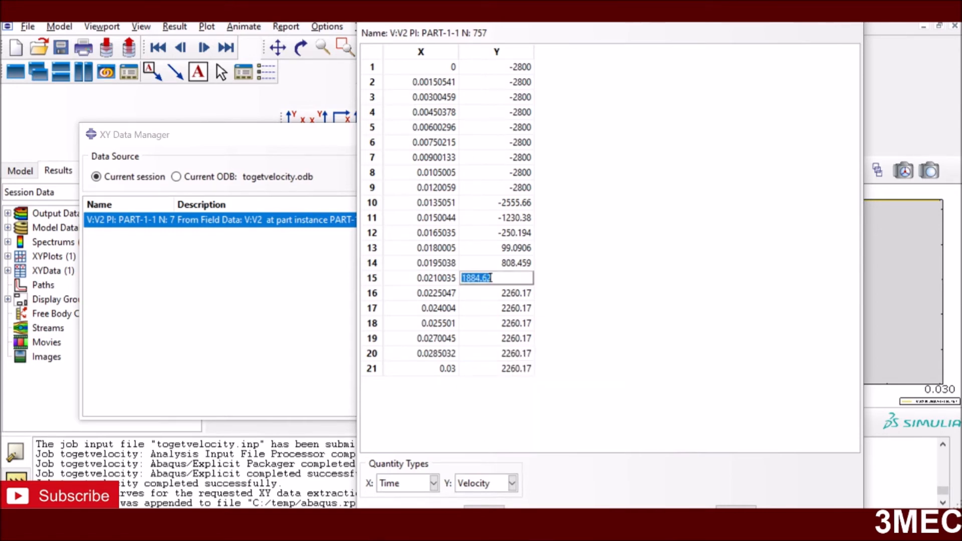
left_click(422, 67)
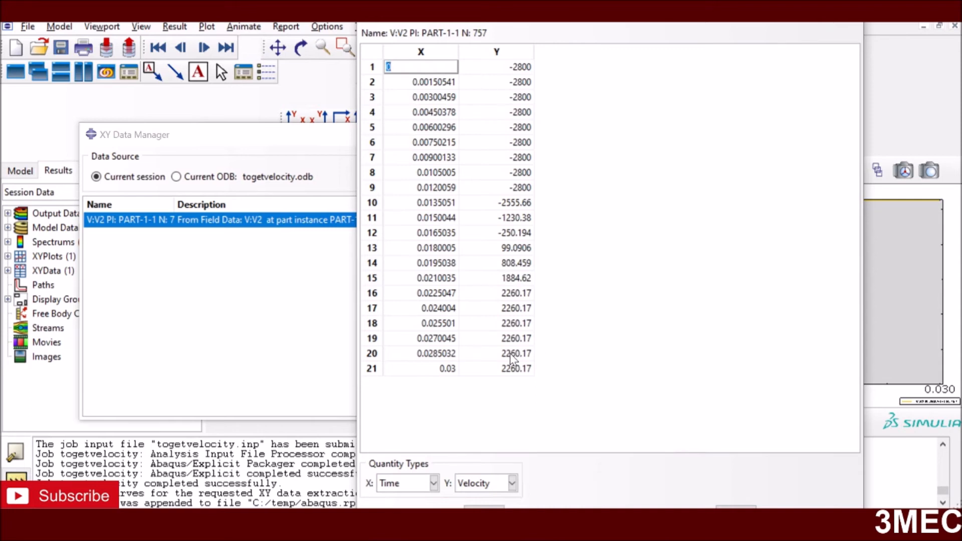
key("Escape")
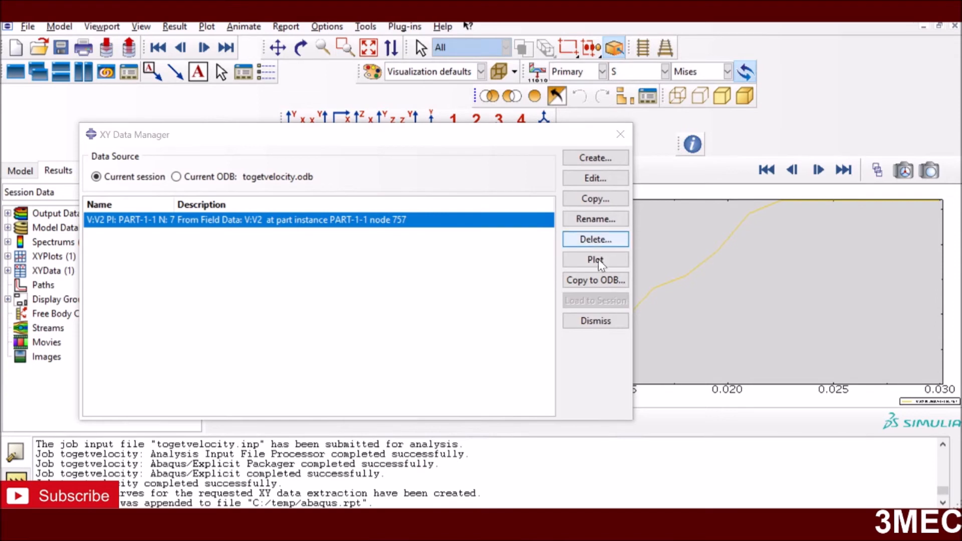
Open the V2 curve of node 757 for editing and copy all 21 rows of time and velocity data
left_click(597, 178)
double_click(430, 67)
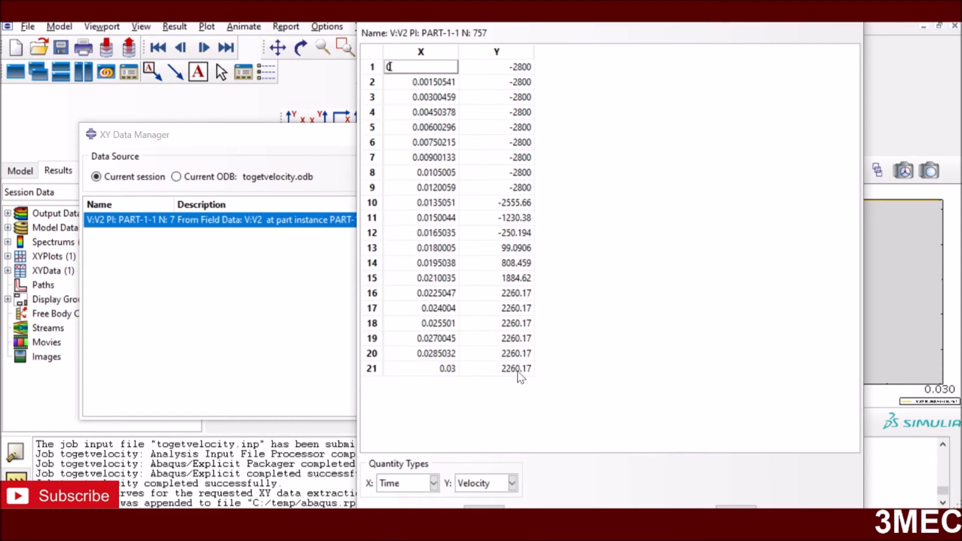
left_click_drag(429, 68, 528, 376)
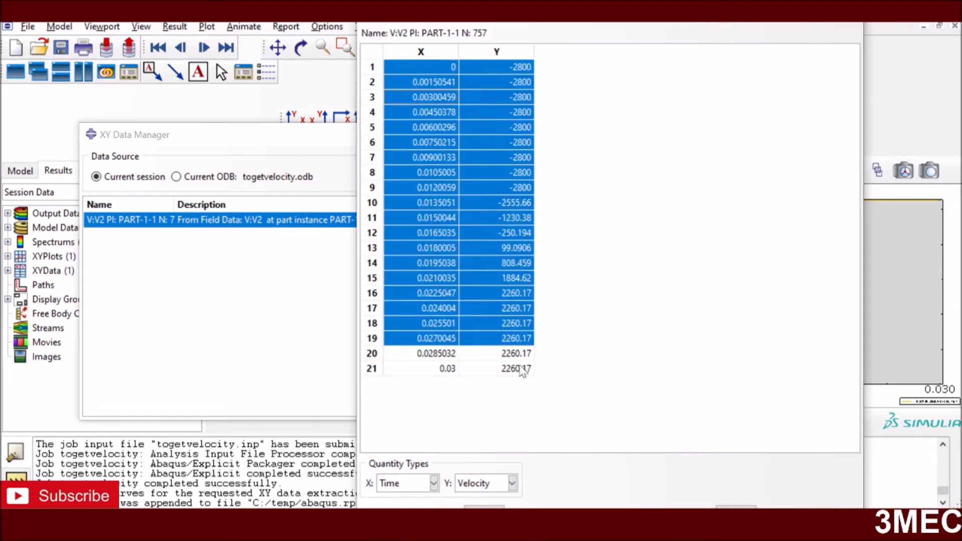
left_click_drag(525, 377, 520, 374)
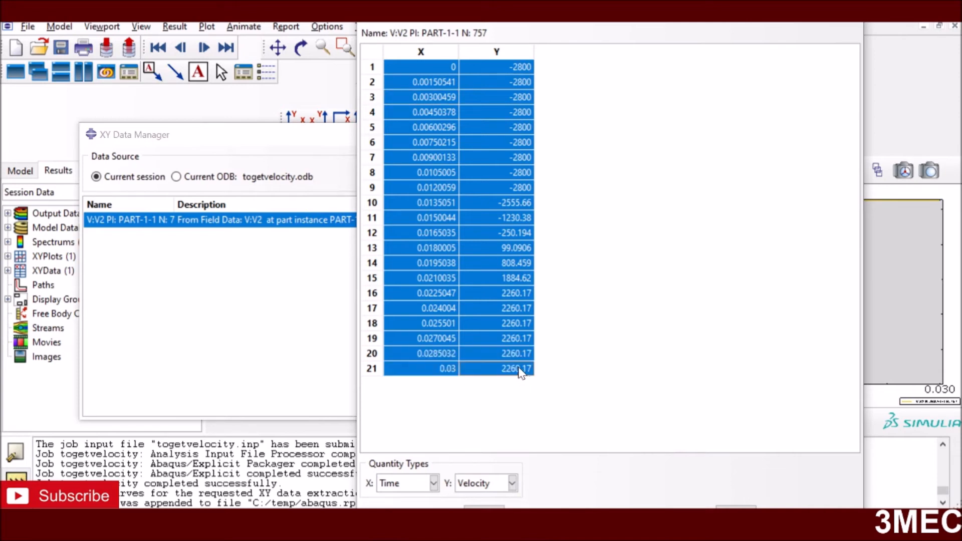
right_click(522, 372)
left_click(542, 394)
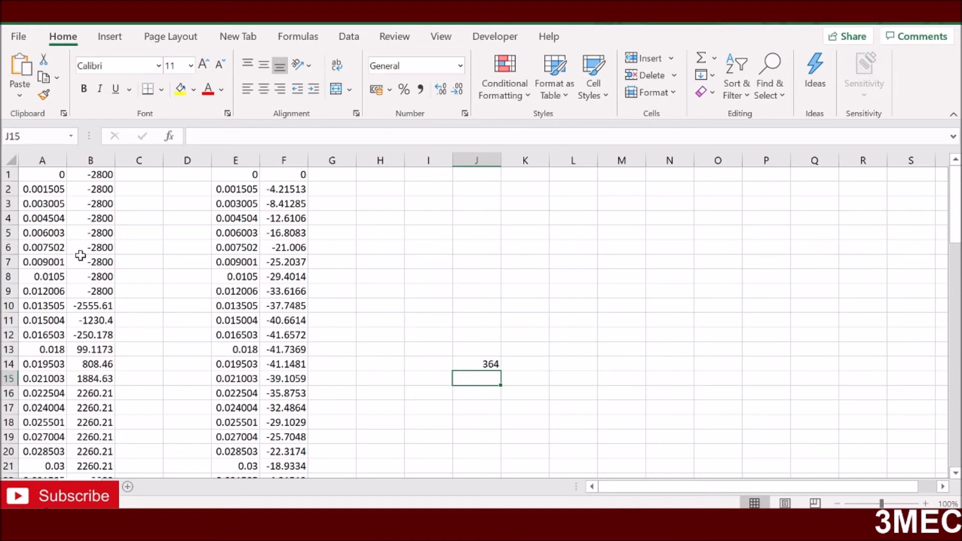
Examine the first cycle of time and velocity data in A1:B21 of the Excel worksheet and the start of the next cycle
left_click(60, 173)
key("ctrl+v")
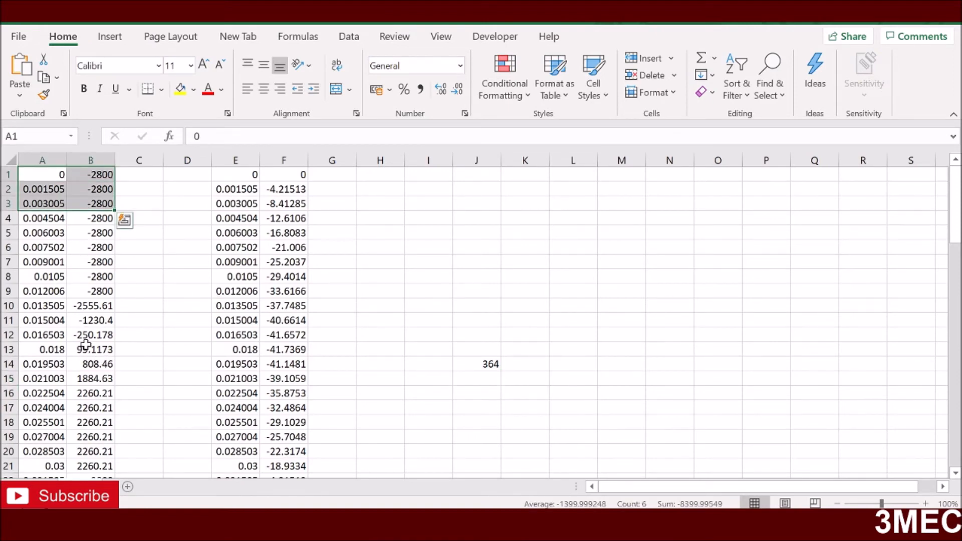
scroll(84, 345, "down", 1)
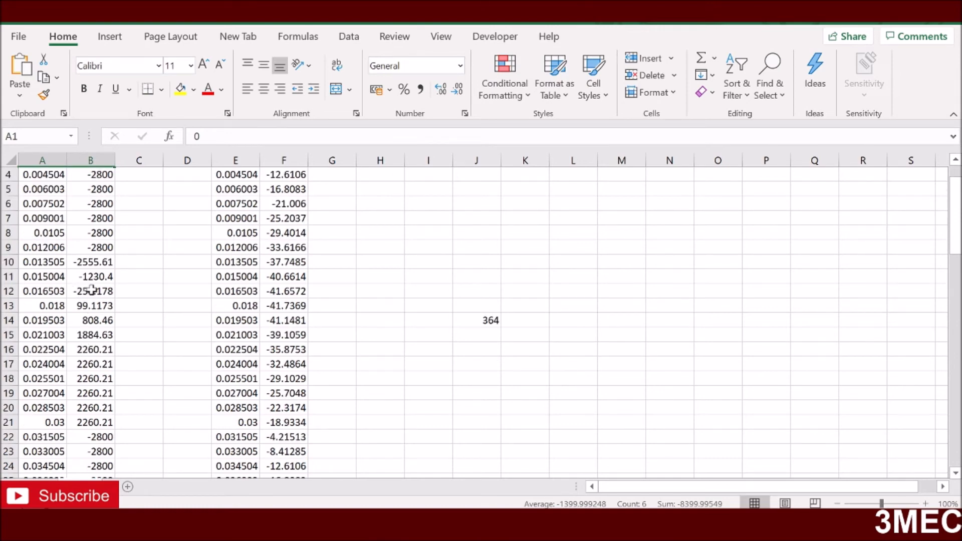
scroll(100, 296, "down", 2)
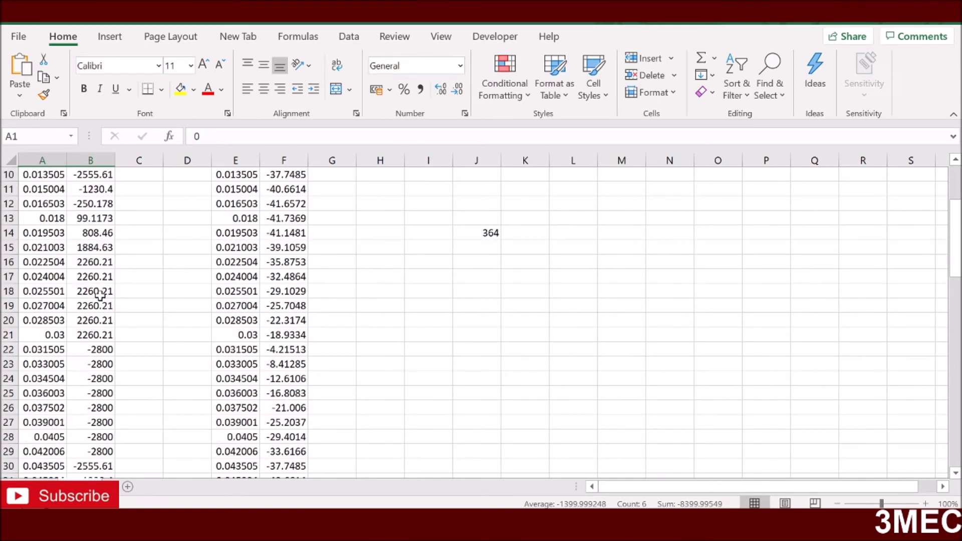
left_click(95, 335)
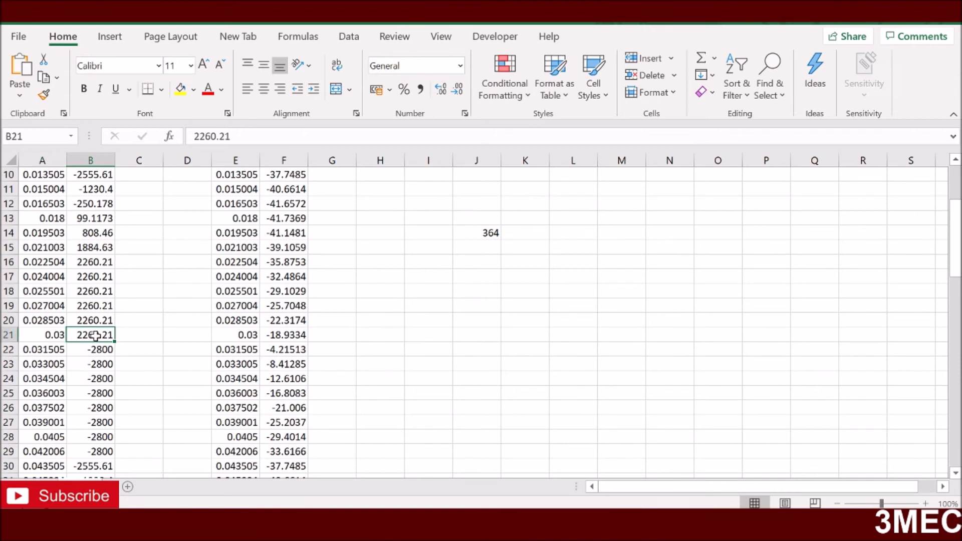
left_click(50, 334)
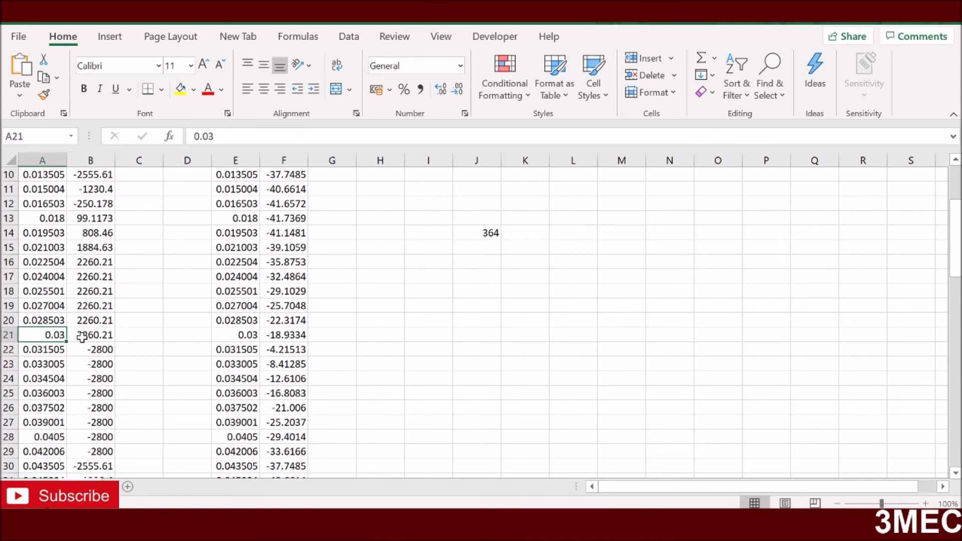
left_click(88, 337)
scroll(74, 326, "down", 3)
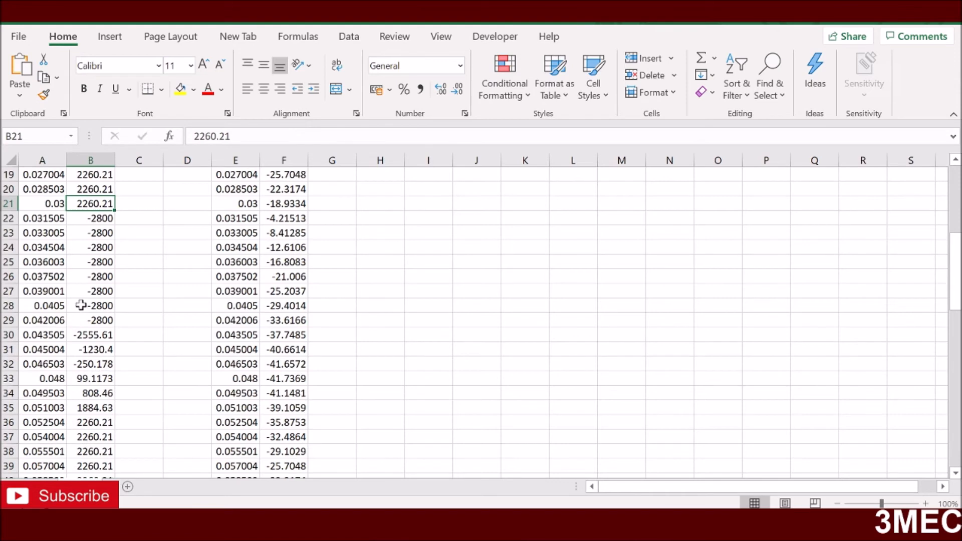
scroll(88, 264, "up", 1)
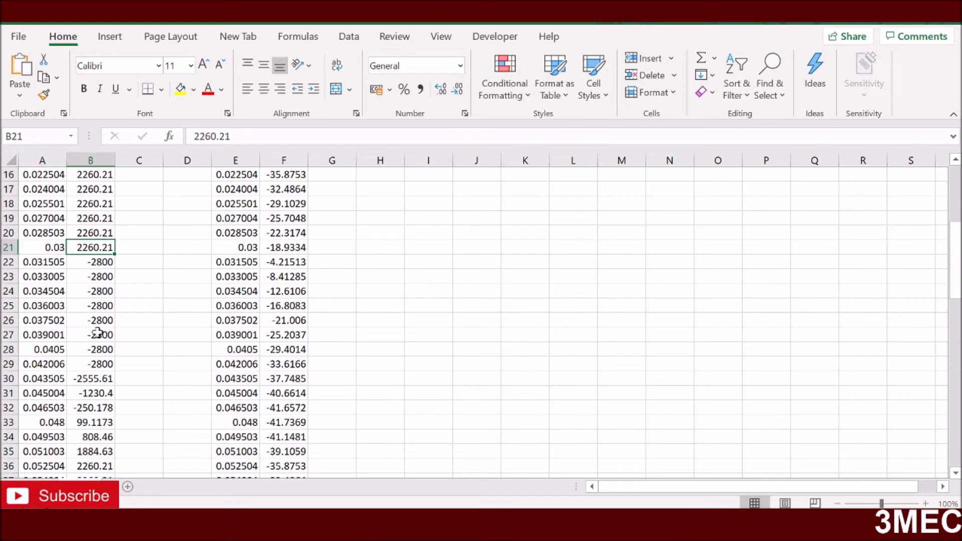
Examine the repeated velocity cycles in columns A and B down to row 81
scroll(96, 361, "down", 12)
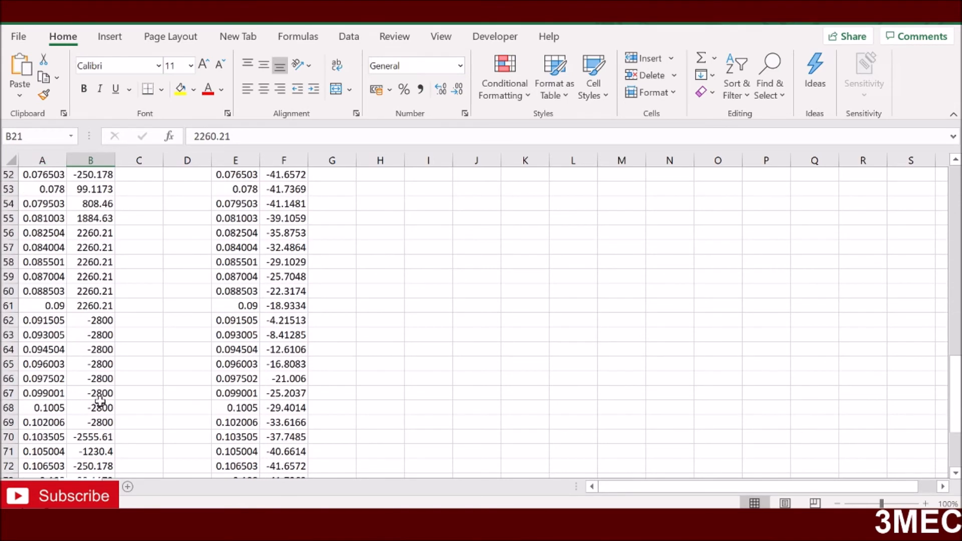
scroll(100, 401, "down", 9)
scroll(88, 329, "up", 3)
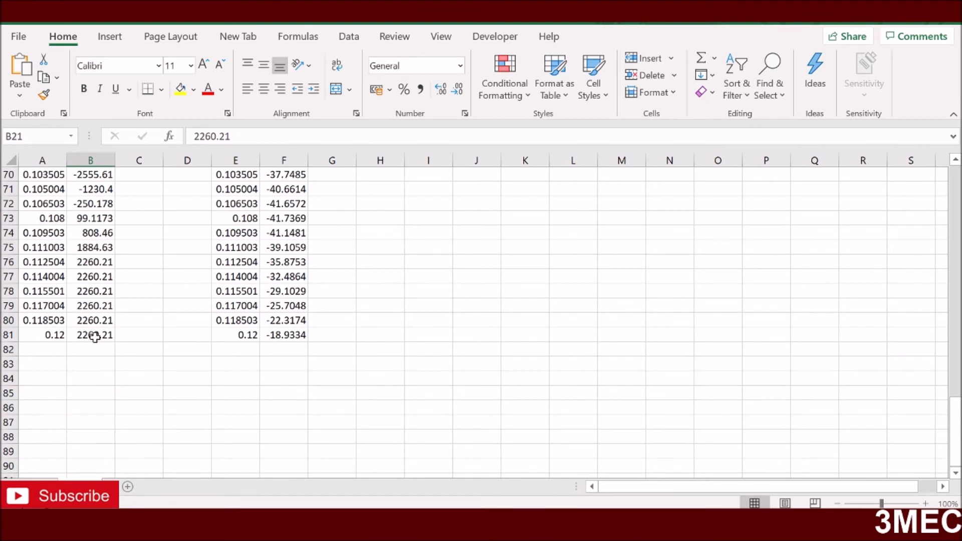
left_click(89, 336)
scroll(80, 277, "up", 11)
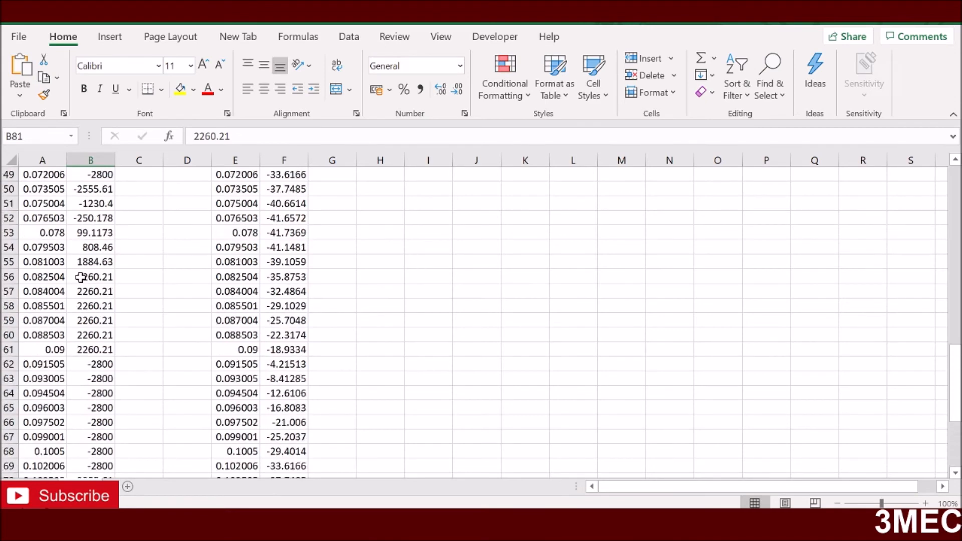
scroll(82, 277, "up", 11)
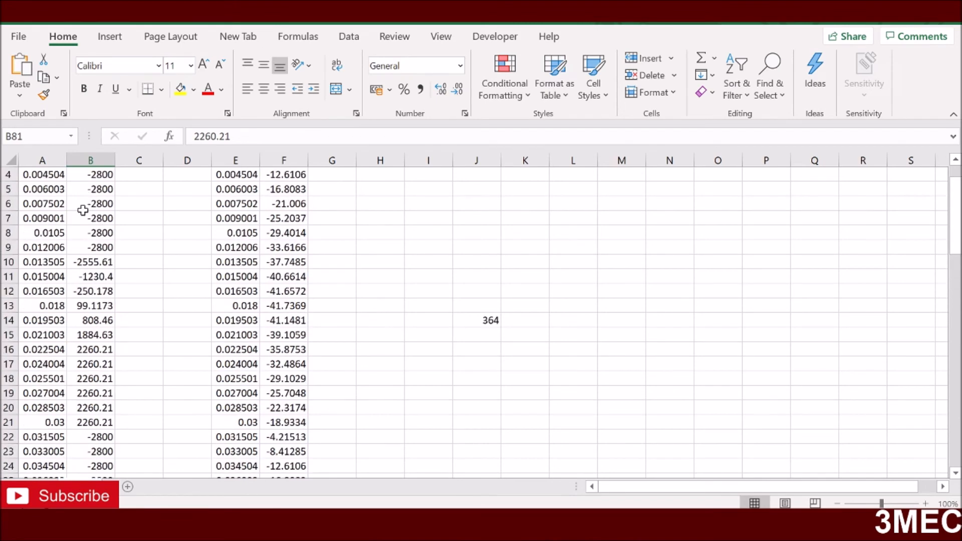
scroll(78, 201, "up", 1)
Inspect the column A time values and offset formulas at the cycle boundaries, from A1 through A21, A22, A41 and A61 to A81
left_click(46, 176)
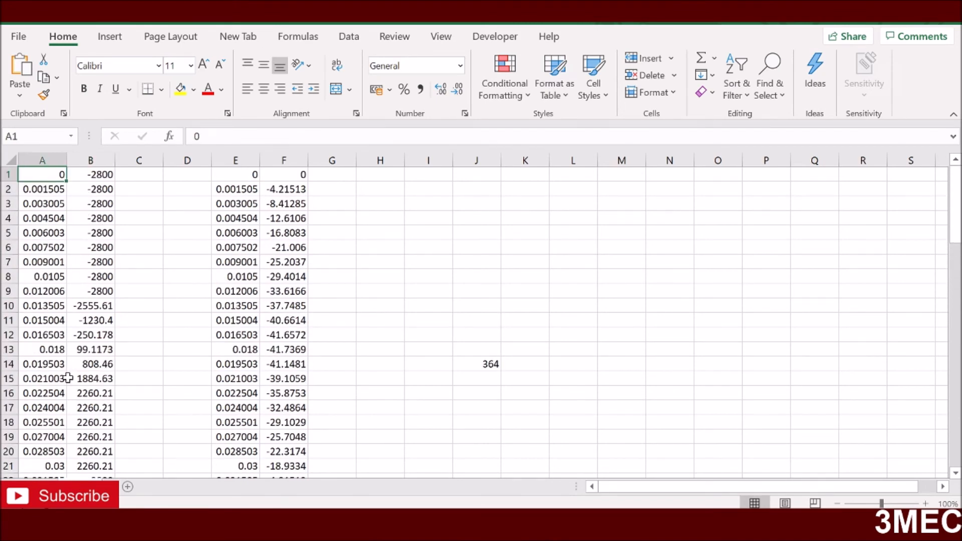
scroll(69, 386, "down", 2)
left_click(55, 378)
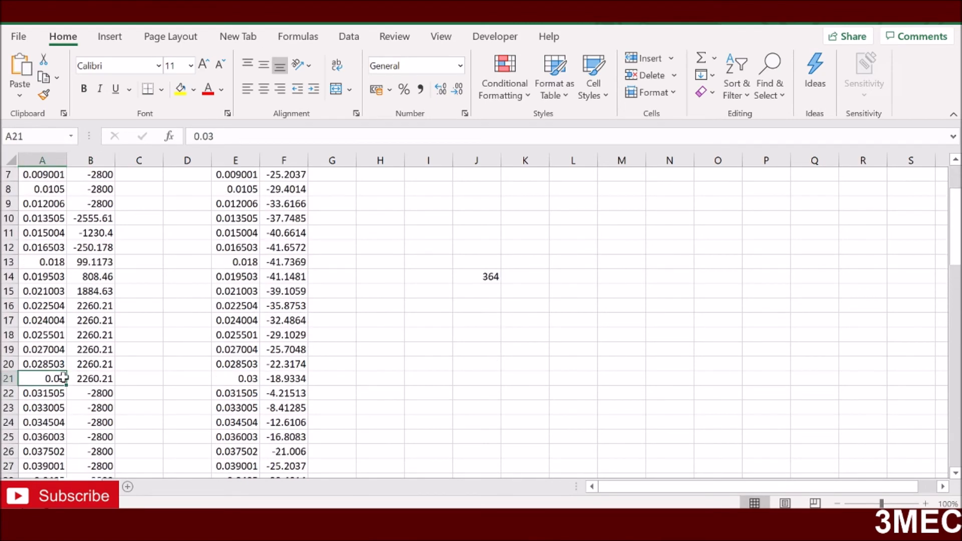
scroll(63, 378, "down", 2)
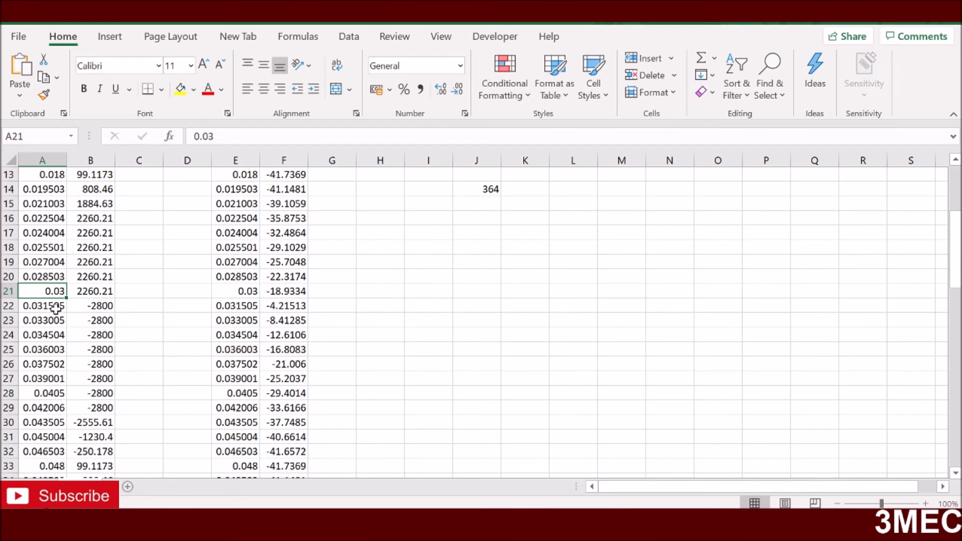
left_click(56, 306)
scroll(63, 323, "down", 4)
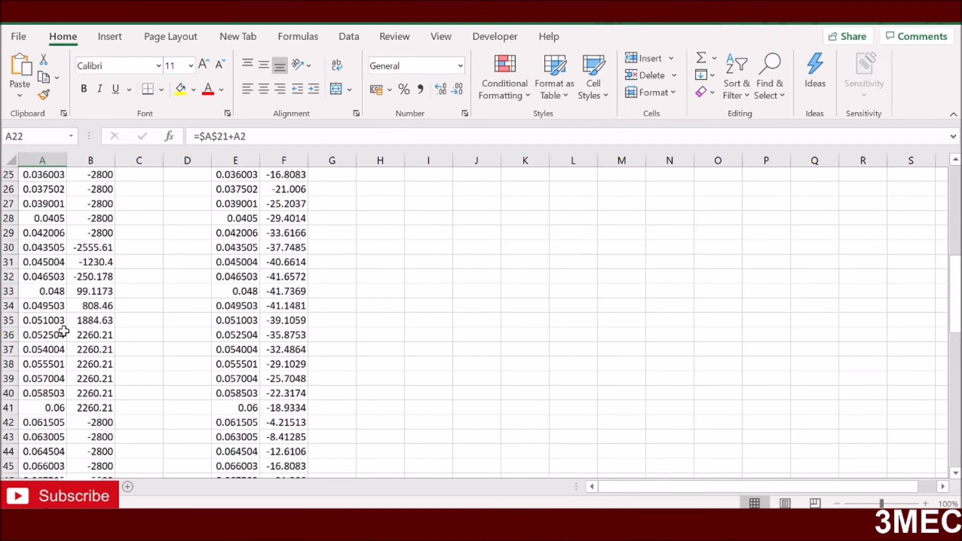
left_click(52, 407)
scroll(53, 408, "down", 2)
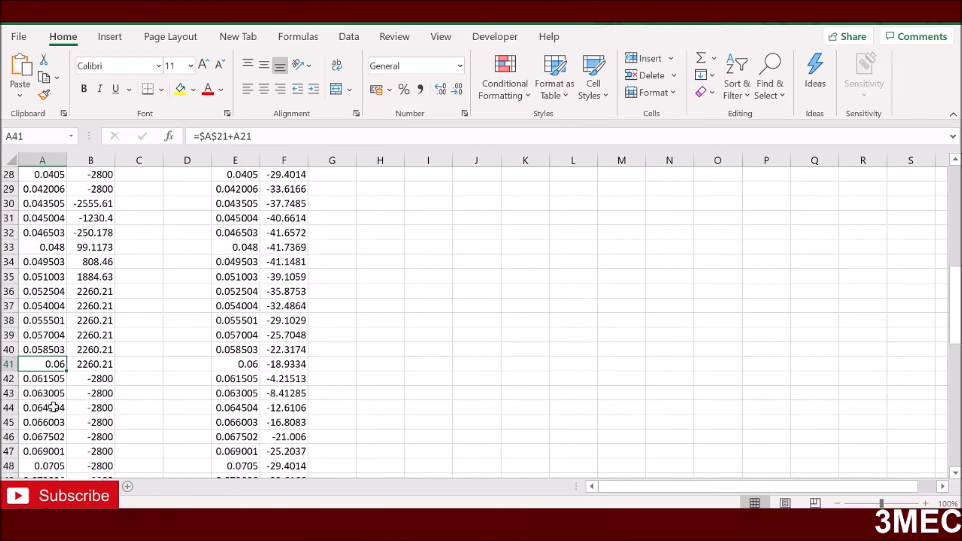
scroll(53, 408, "down", 5)
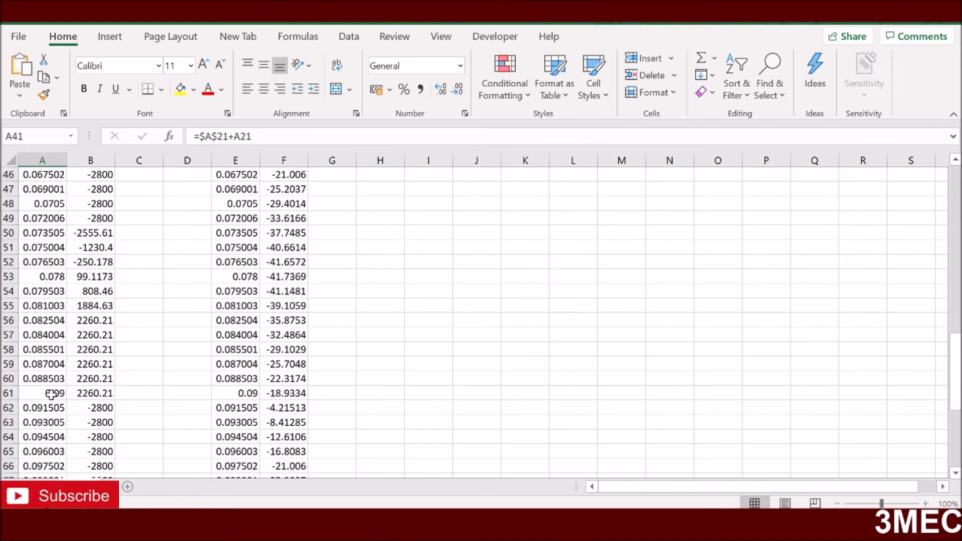
left_click(52, 394)
scroll(52, 396, "down", 7)
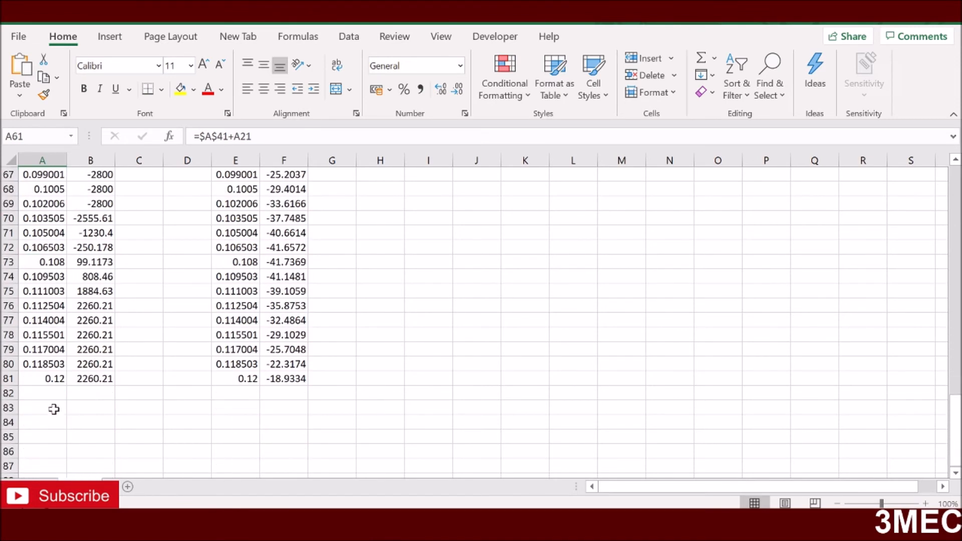
left_click(50, 378)
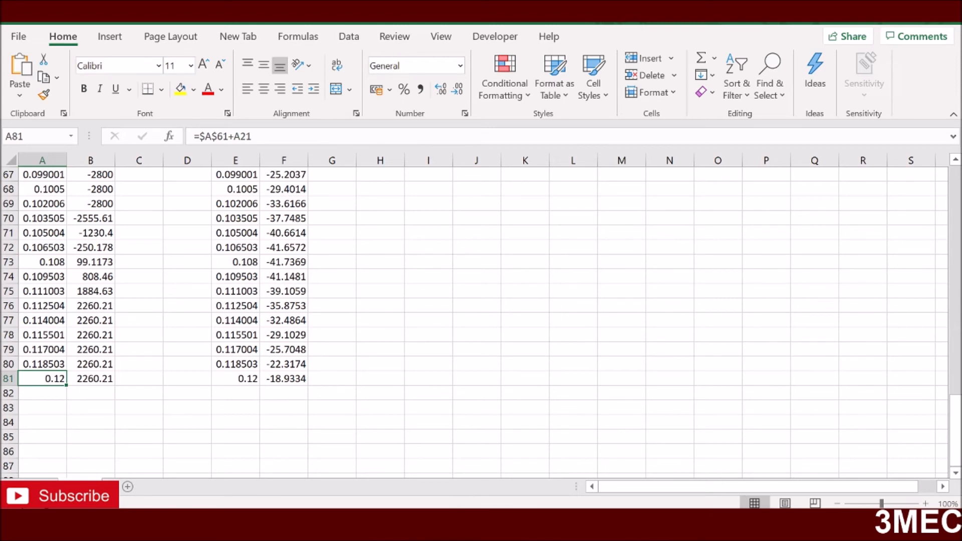
Return to Abaqus/CAE, close the XY Data Manager, and switch to the Part module
left_click(614, 522)
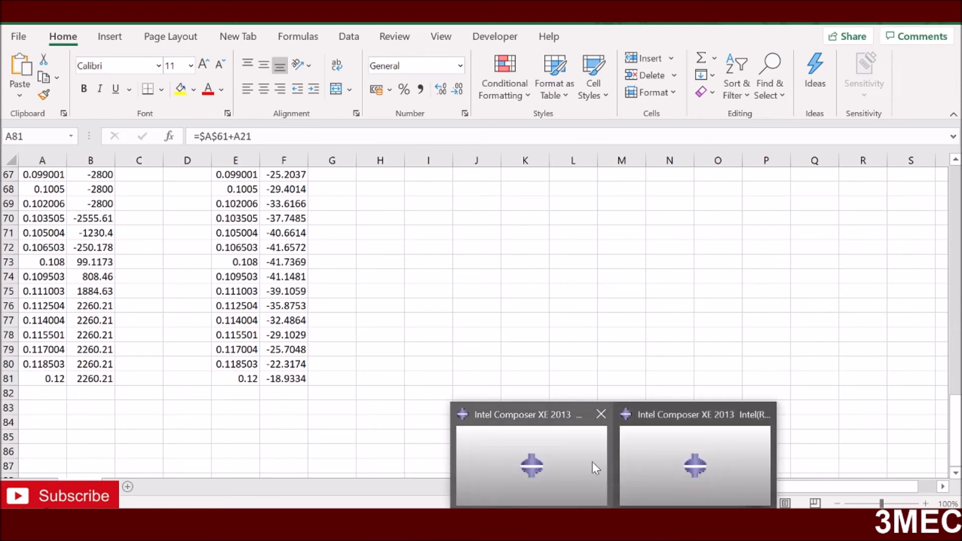
left_click(572, 463)
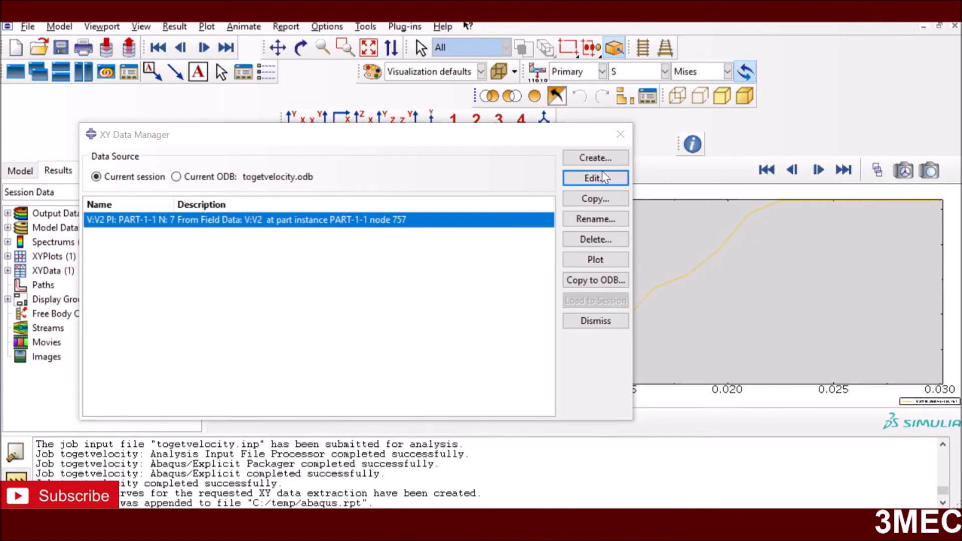
left_click(621, 134)
left_click(296, 172)
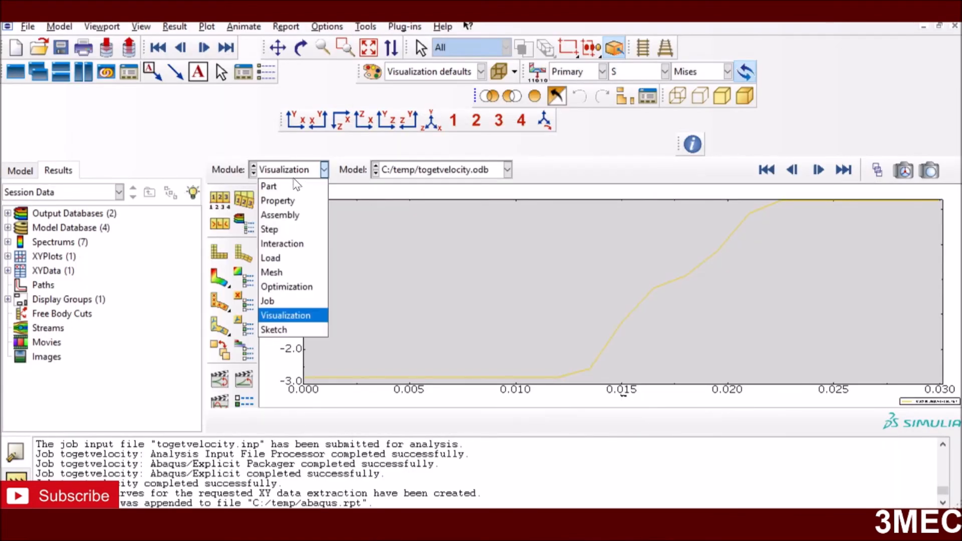
left_click(285, 186)
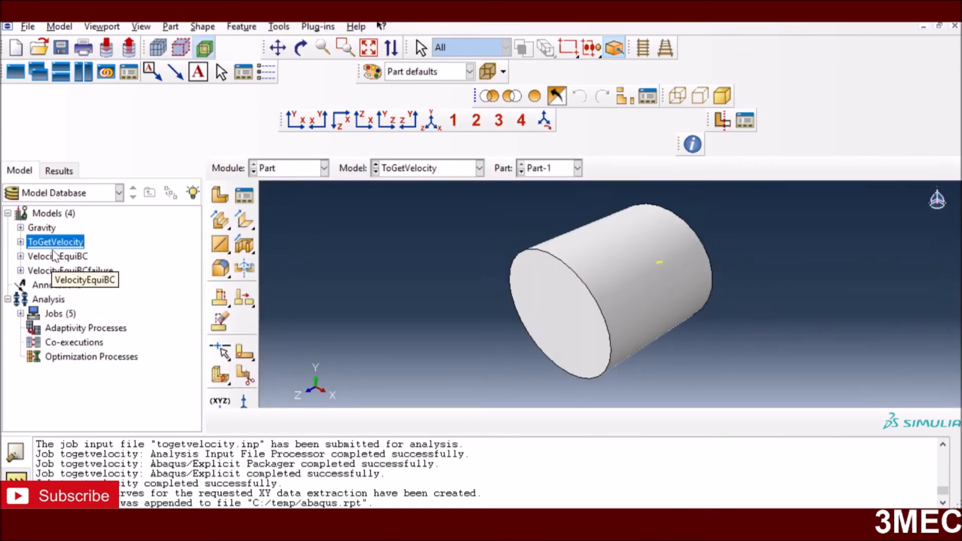
Select the VelocityEquiBC model in the model tree
right_click(50, 243)
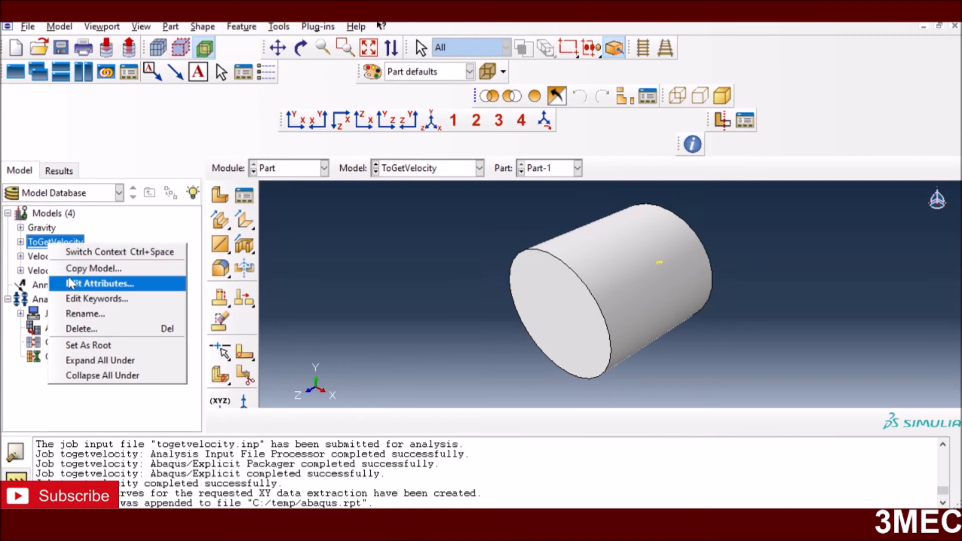
left_click(324, 290)
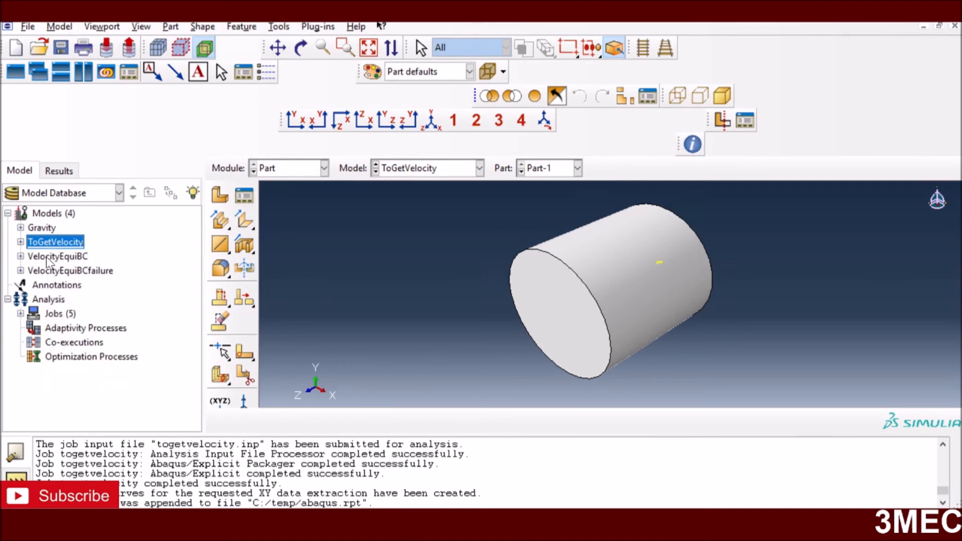
left_click(69, 257)
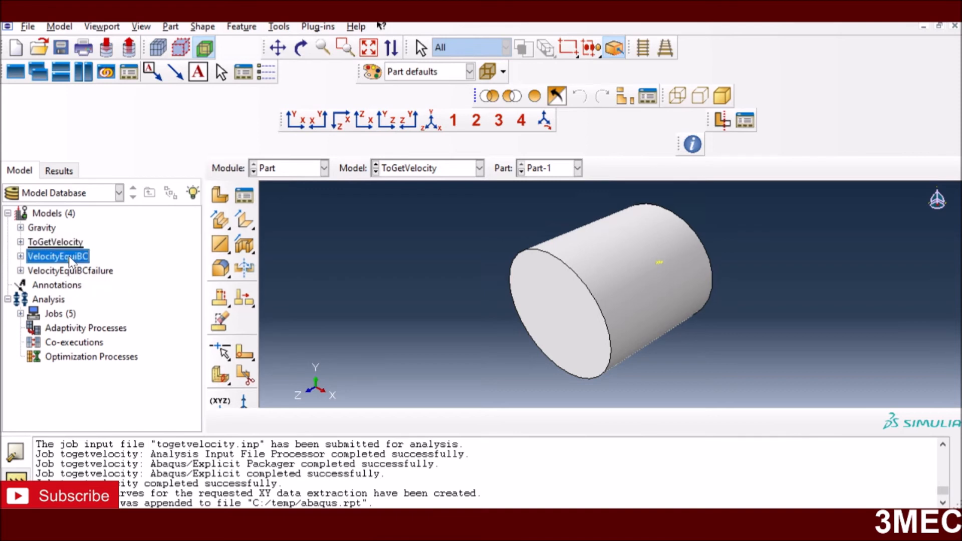
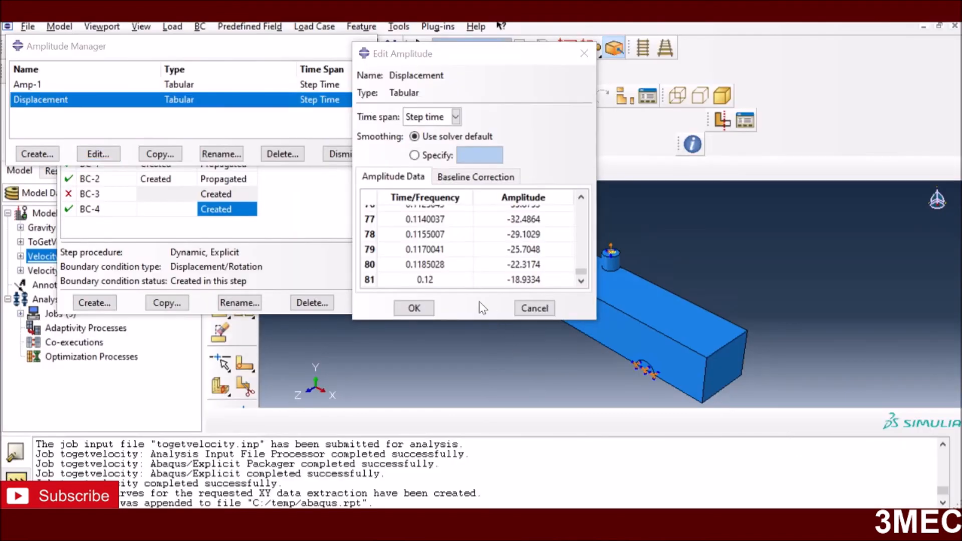
Accept the tabular Displacement amplitude and close the boundary condition and amplitude managers
left_click(410, 308)
left_click(370, 299)
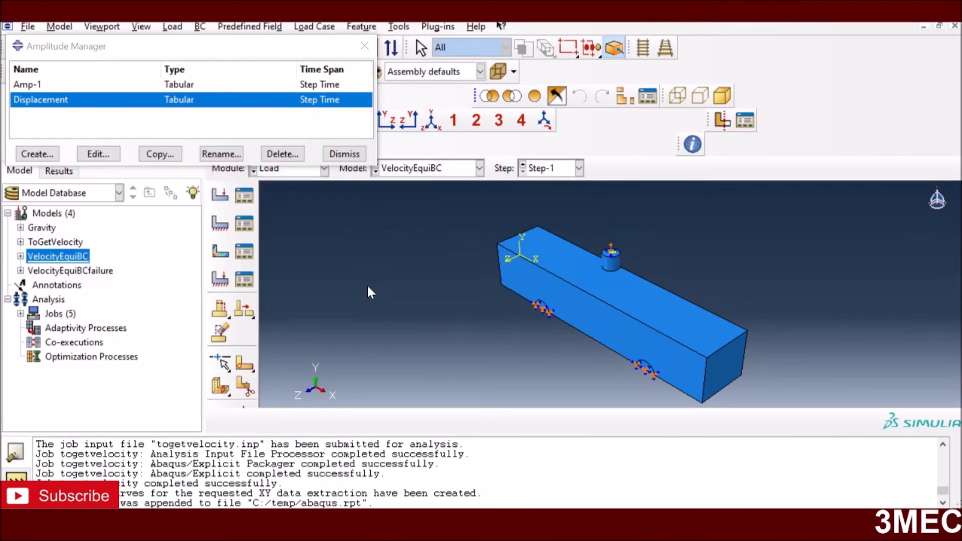
left_click(342, 155)
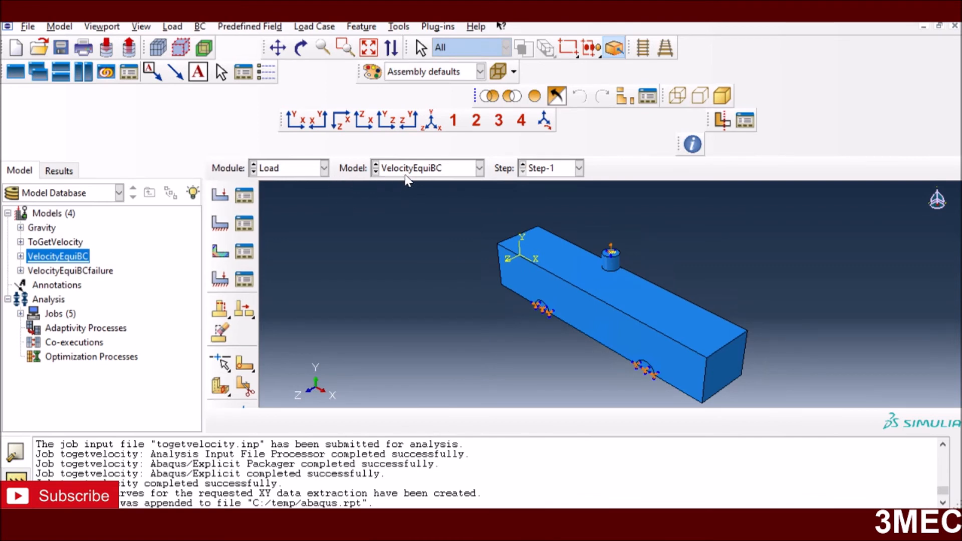
Open the Hammer_Concrete_RepImp results of the VelocityBC job from the Job module and display the Mises stress contours
left_click(324, 169)
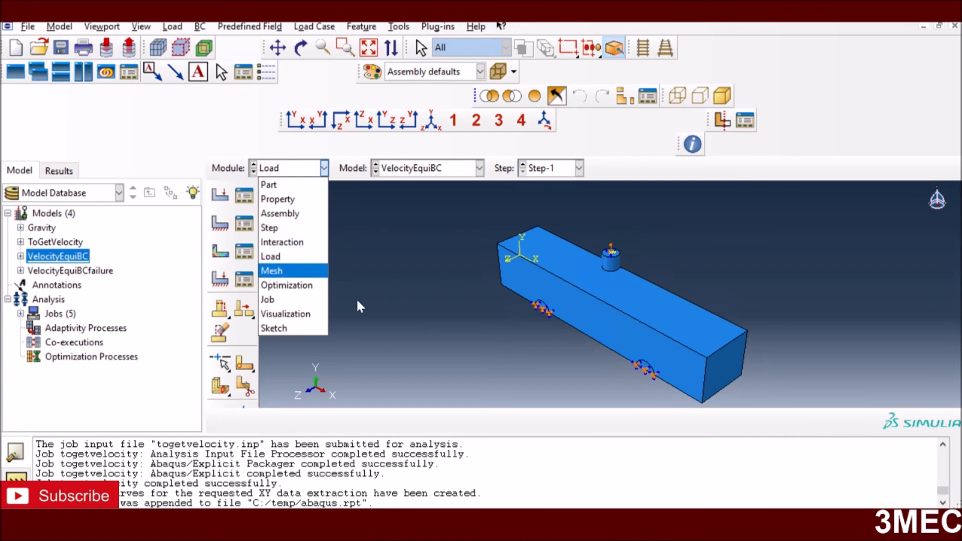
left_click(268, 299)
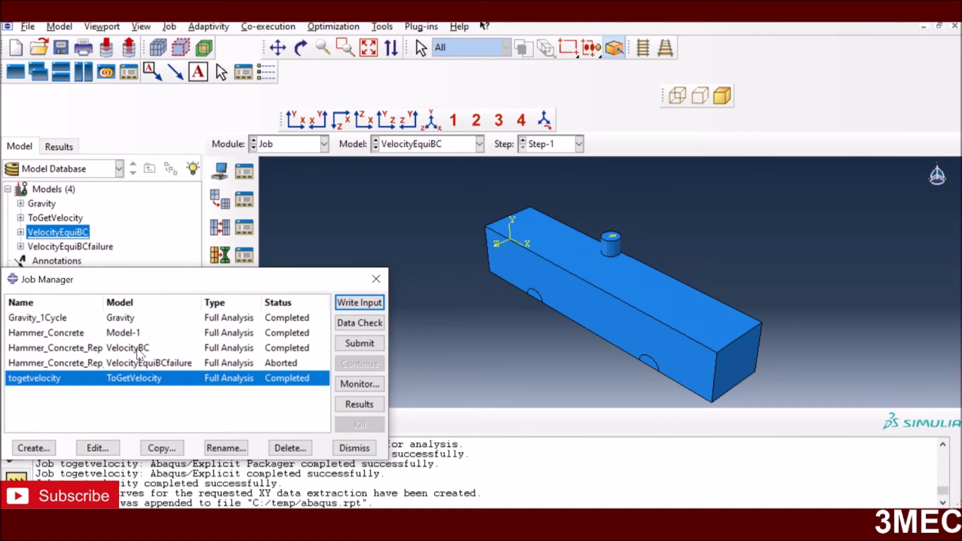
left_click(138, 362)
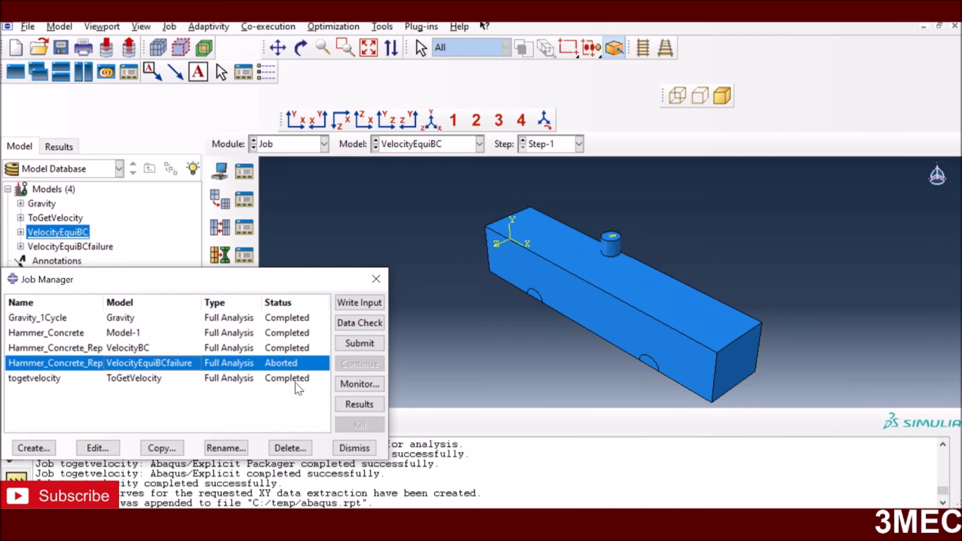
left_click(122, 347)
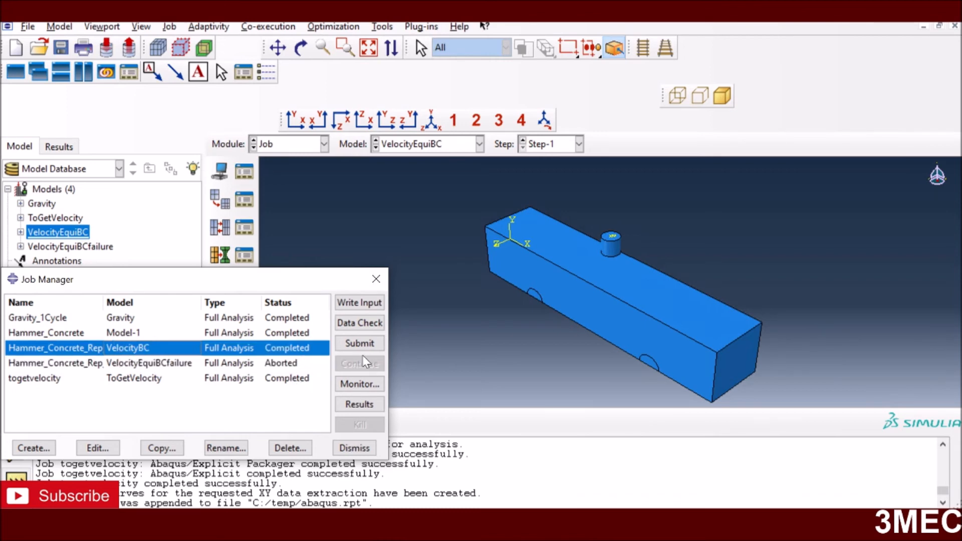
left_click(358, 405)
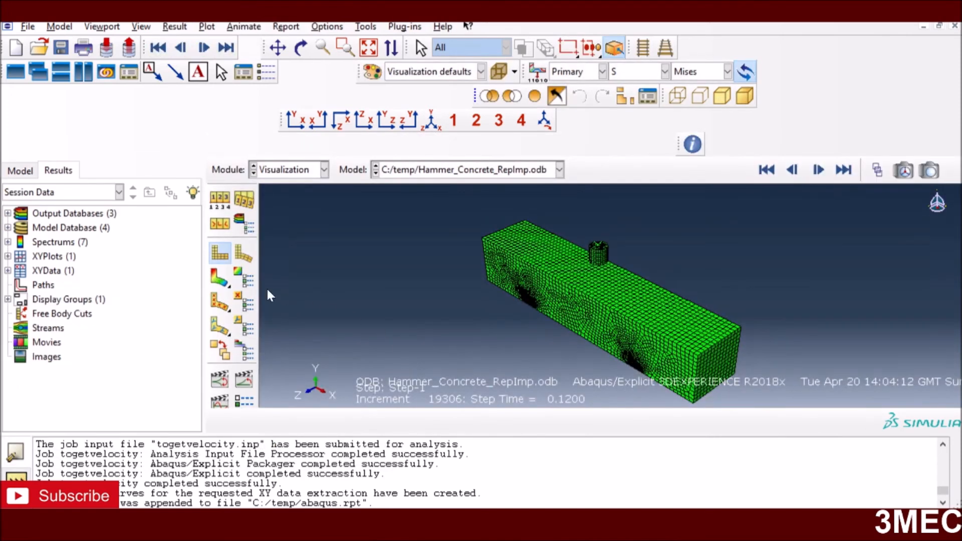
left_click(220, 282)
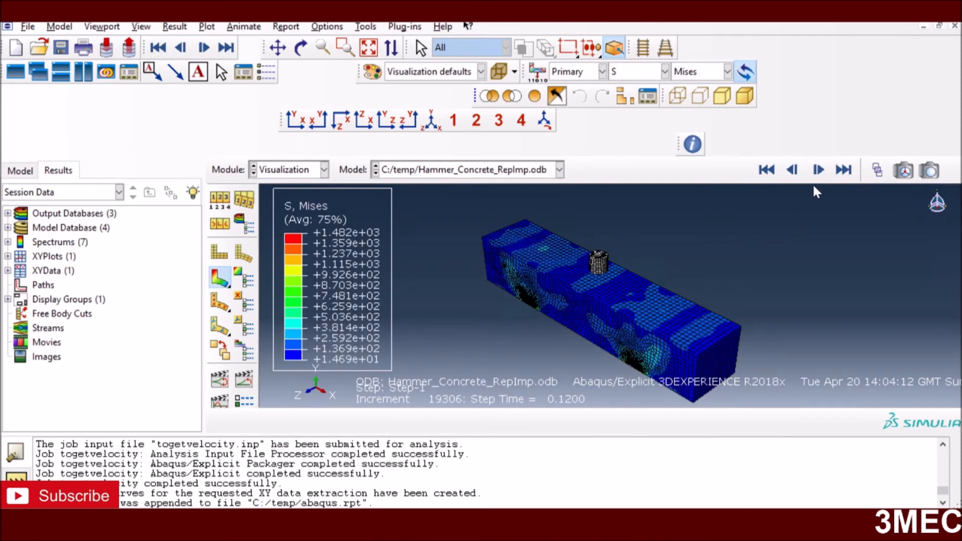
Step through the Hammer_Concrete_RepImp frames from first to last to examine the Mises stresses over the repeated impacts
left_click(771, 172)
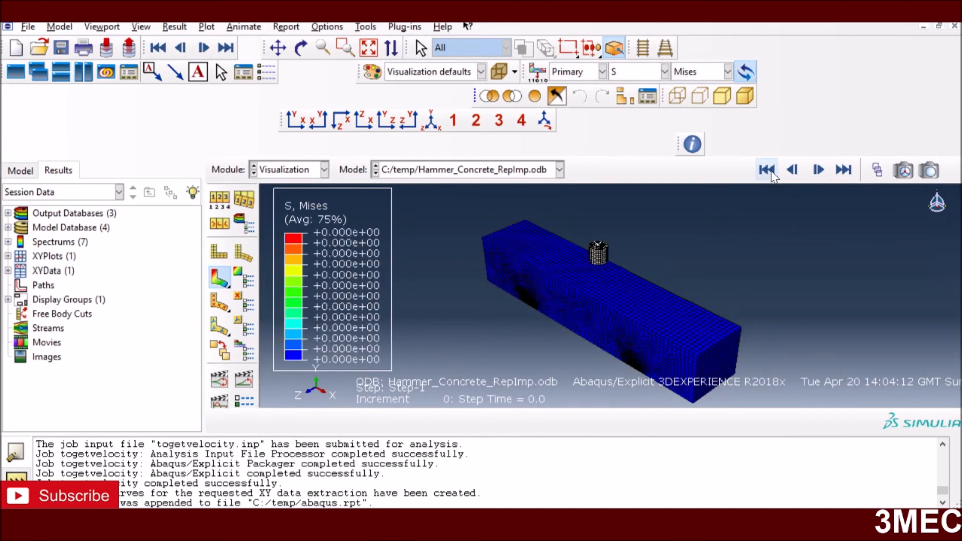
left_click(843, 170)
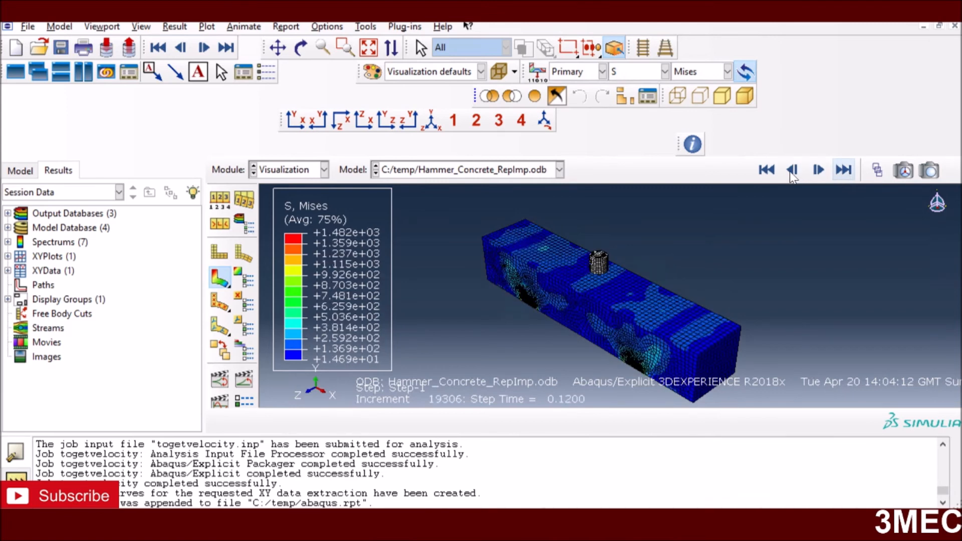
left_click(767, 171)
left_click(819, 171)
left_click(819, 170)
Switch to the Property module, then expand and select the VelocityEquiBCfailure model in the model tree
left_click(281, 171)
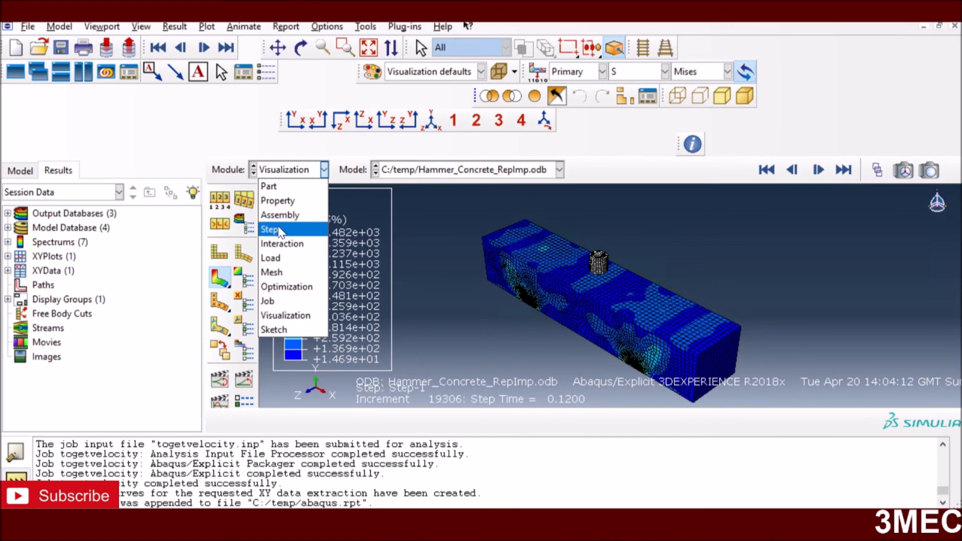
left_click(278, 200)
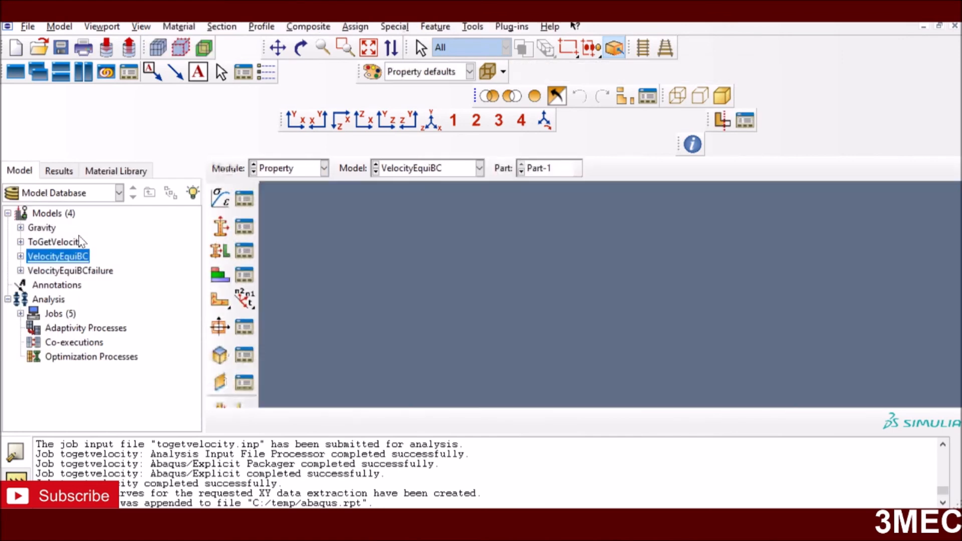
left_click(21, 270)
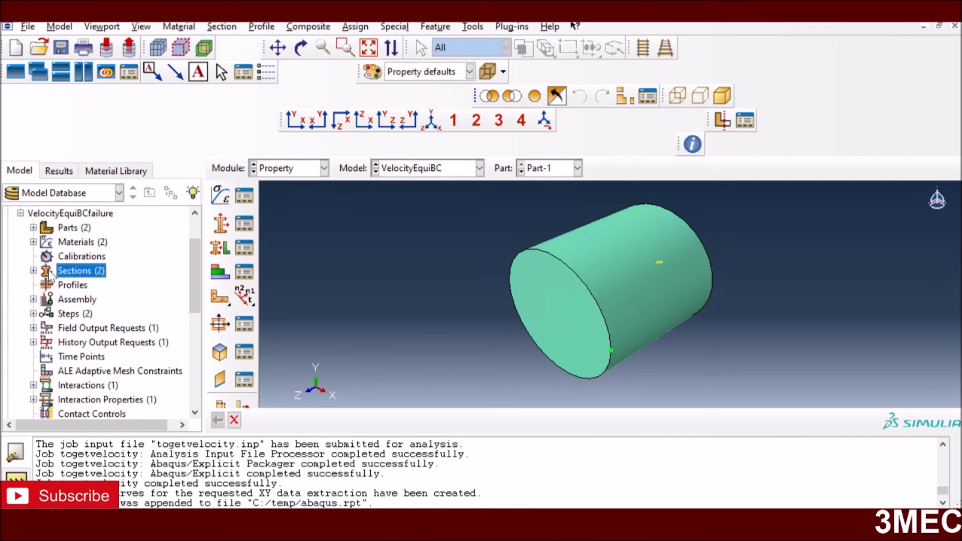
left_click(74, 213)
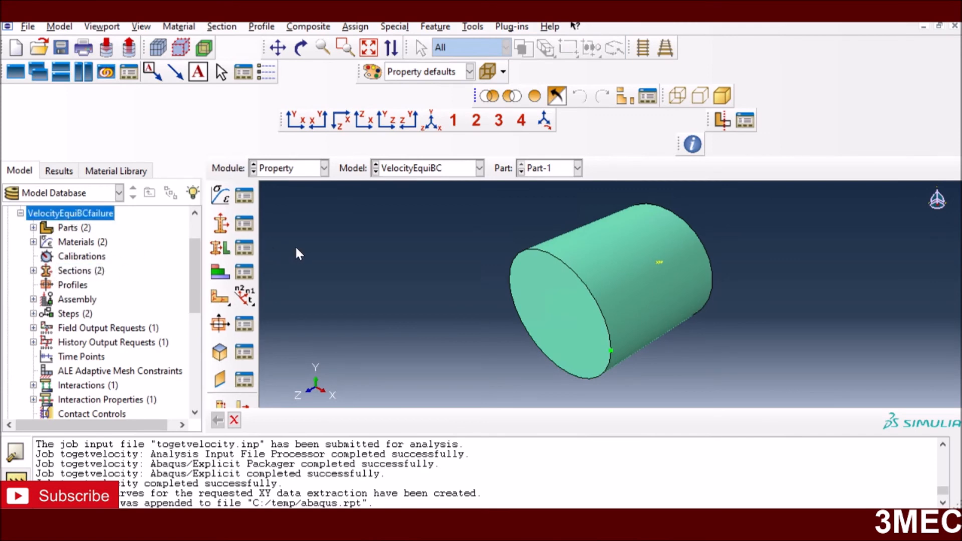
Examine the materials assigned to Section-2 and Section-1, leaving both section definitions without edits
left_click(242, 229)
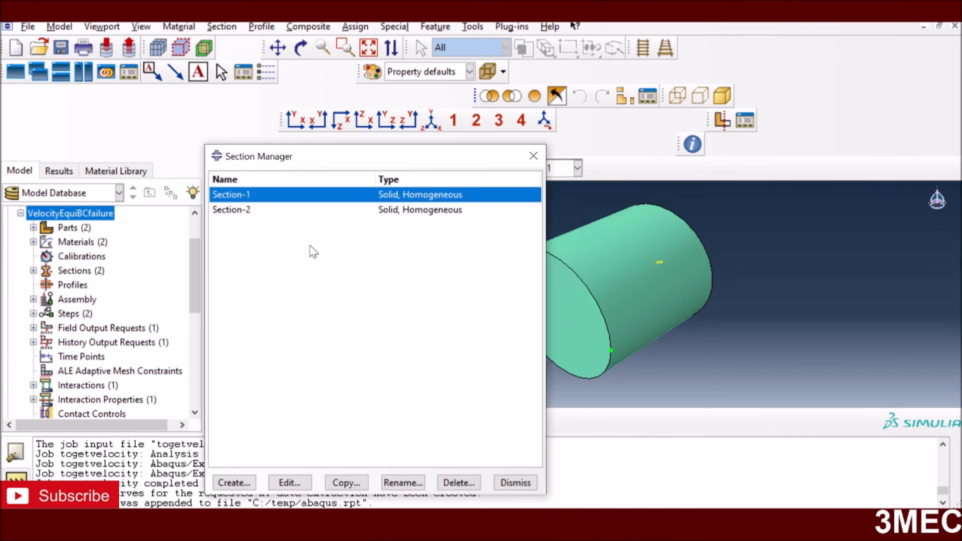
left_click(400, 212)
left_click(290, 483)
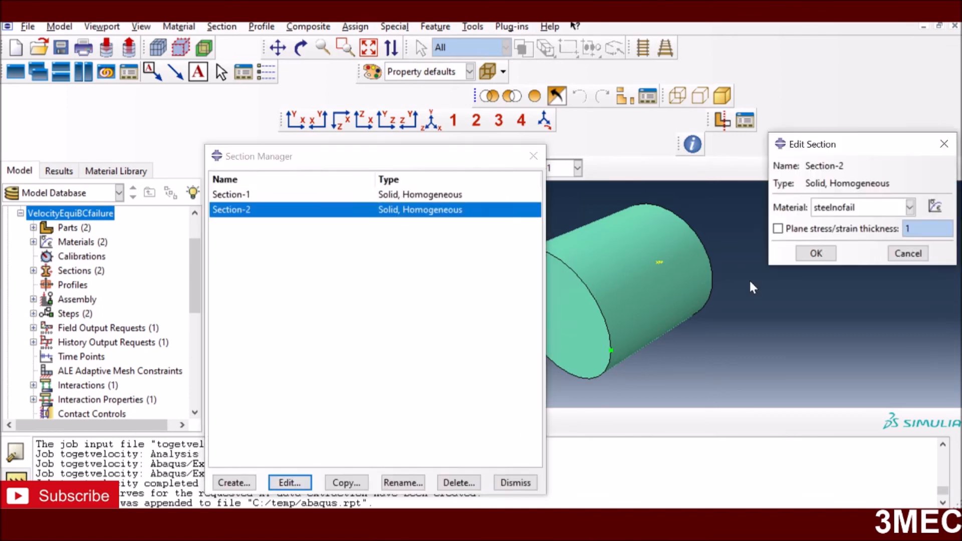
left_click(909, 253)
left_click(292, 197)
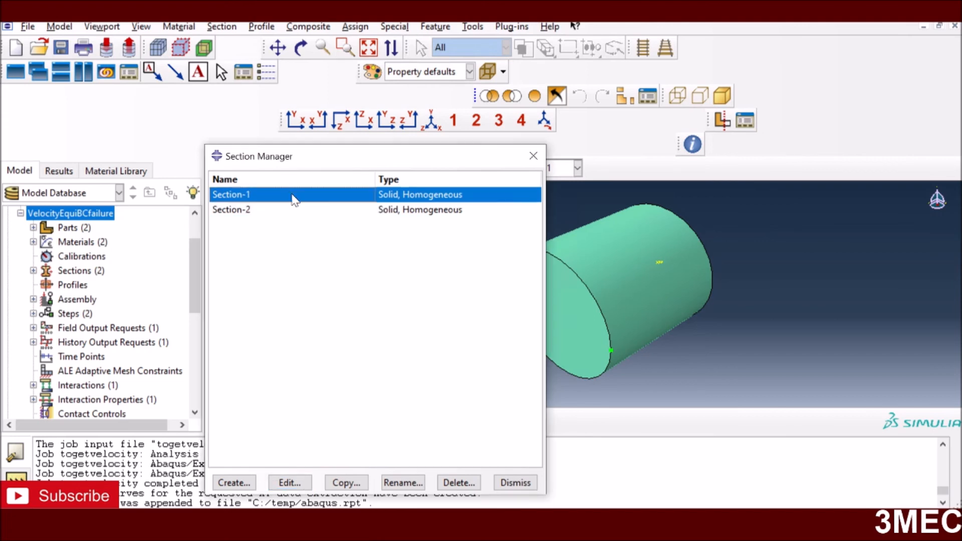
left_click(290, 483)
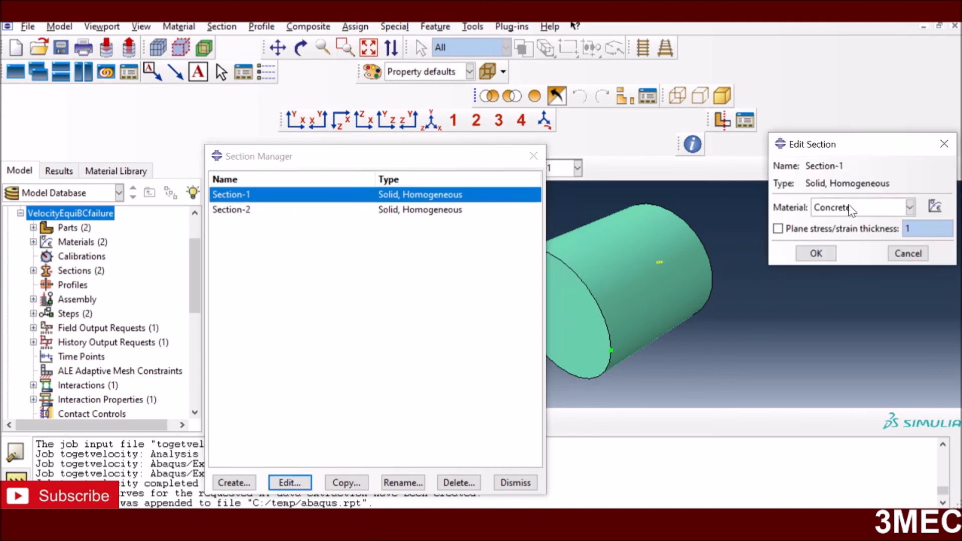
left_click(910, 207)
left_click(927, 255)
Examine the brittle cracking data of the Concretew_failure material and close the material definitions without editing
left_click(918, 254)
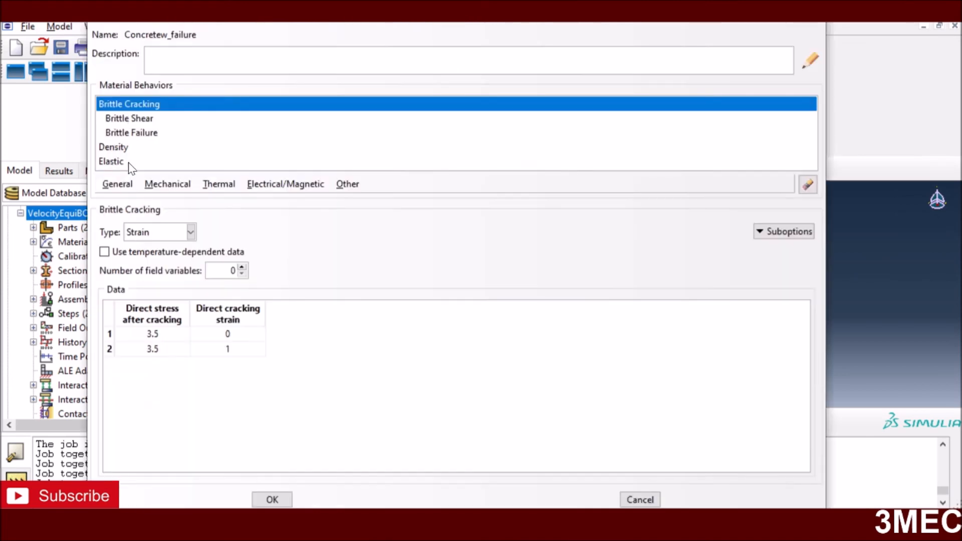
left_click(640, 499)
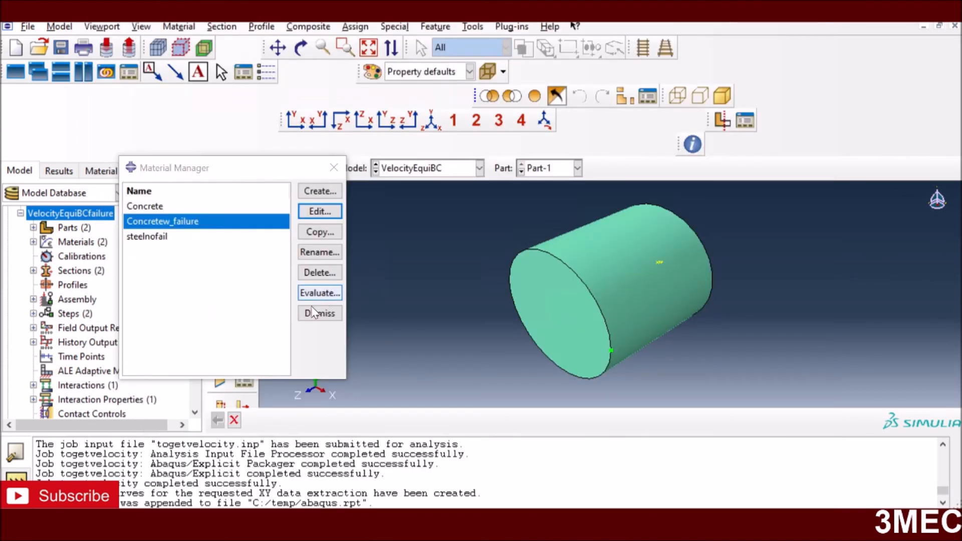
left_click(333, 164)
Switch to the Load module and check the status of the velocity predefined field
left_click(325, 169)
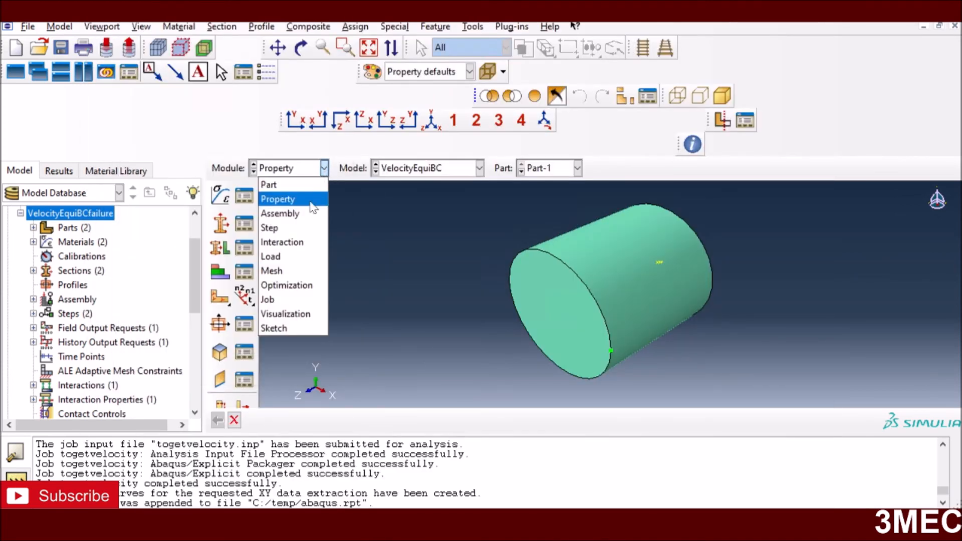
left_click(273, 256)
left_click(245, 254)
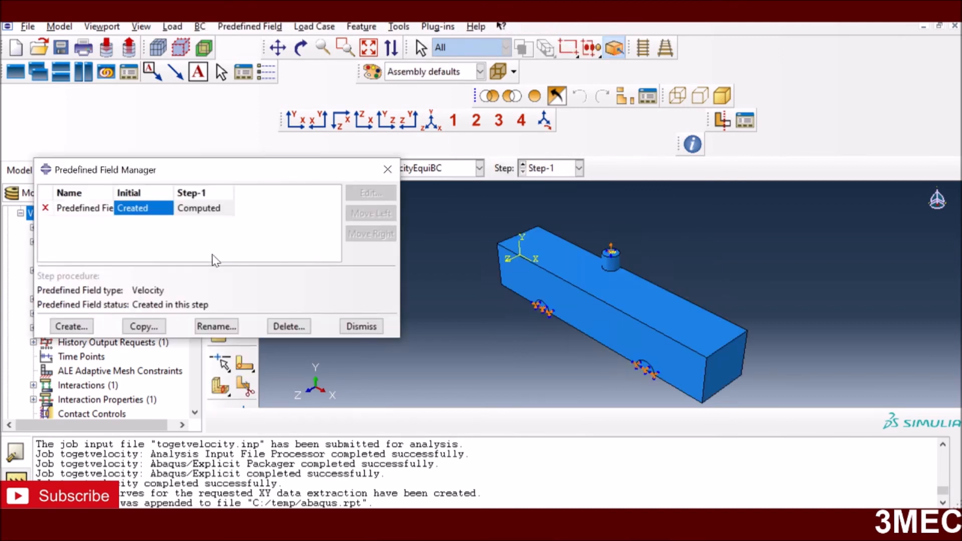
left_click(346, 327)
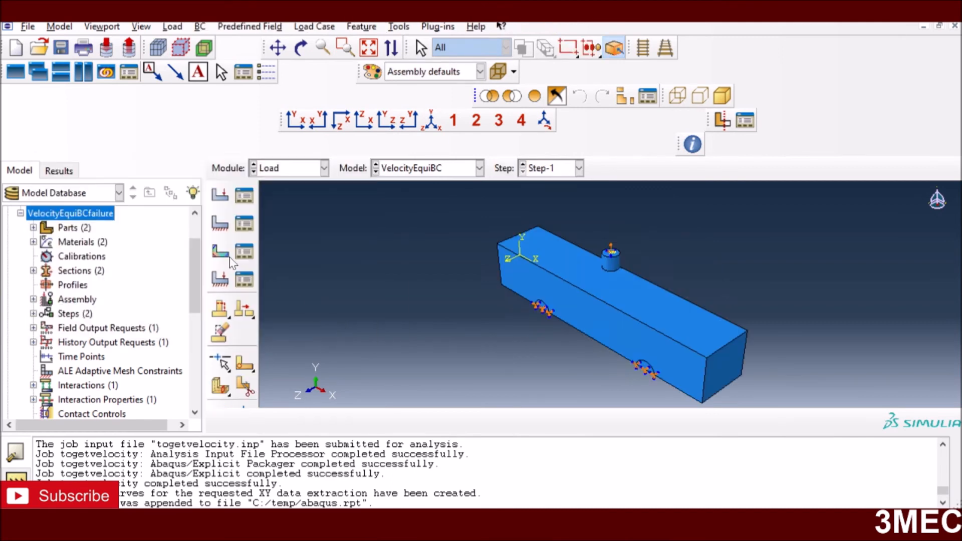
Examine the displacement settings and amplitude of boundary condition BC-4 and close it without editing
left_click(244, 224)
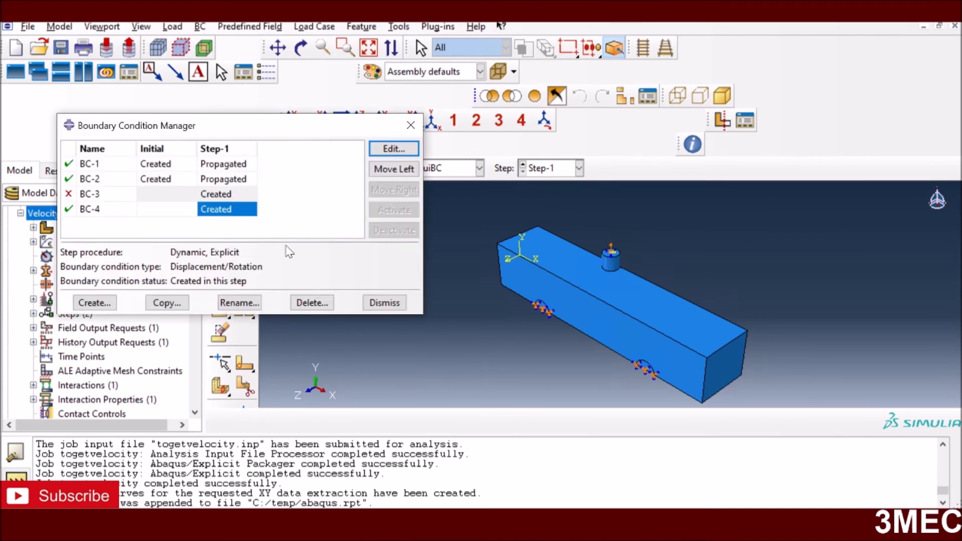
left_click(393, 149)
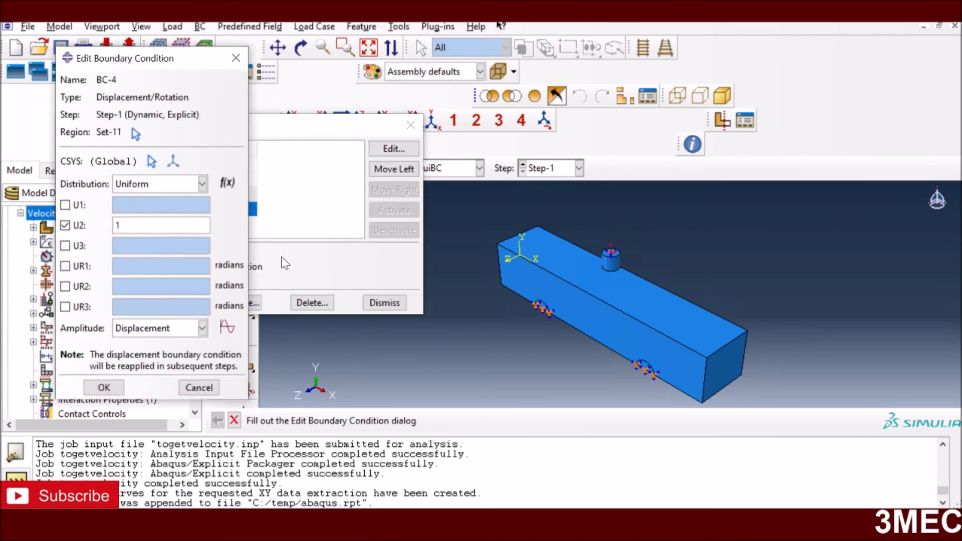
left_click(199, 388)
left_click(385, 302)
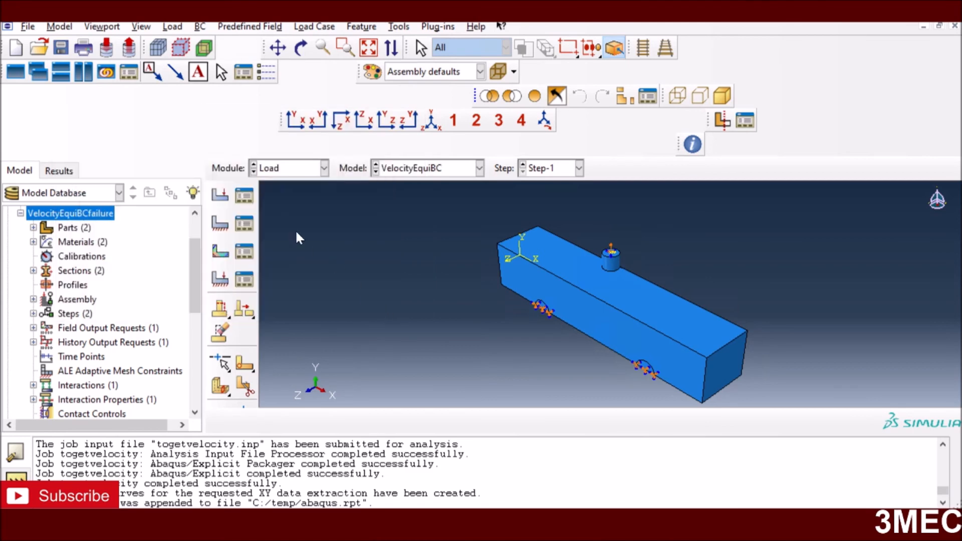
Open the results of the VelocityEquiBCfailure job from the Job module and display the Mises stress contours
left_click(295, 171)
left_click(315, 303)
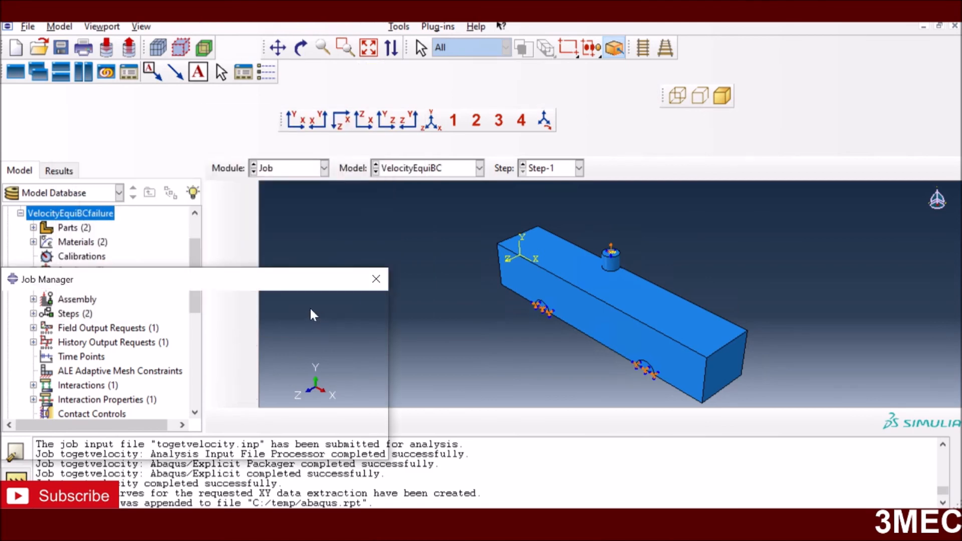
left_click(192, 365)
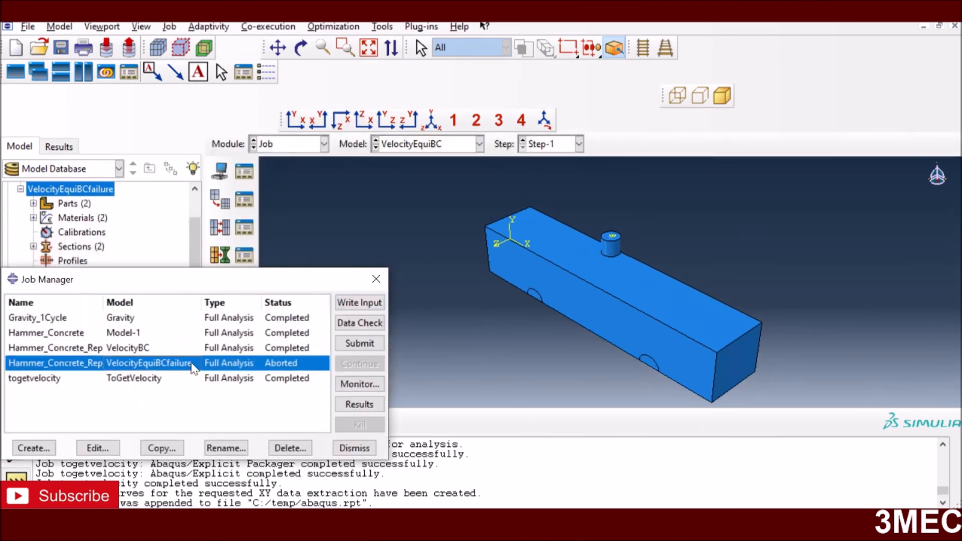
left_click(372, 411)
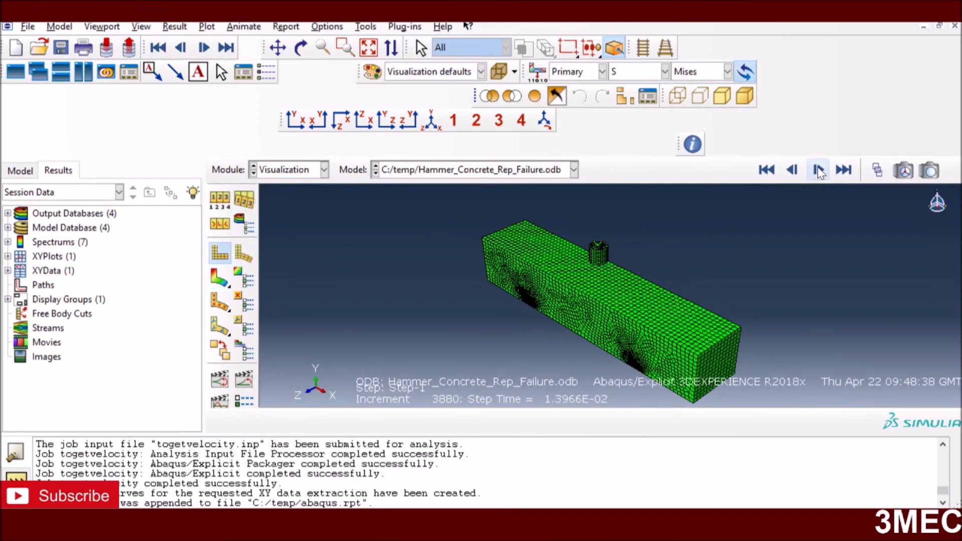
left_click(819, 171)
left_click(219, 278)
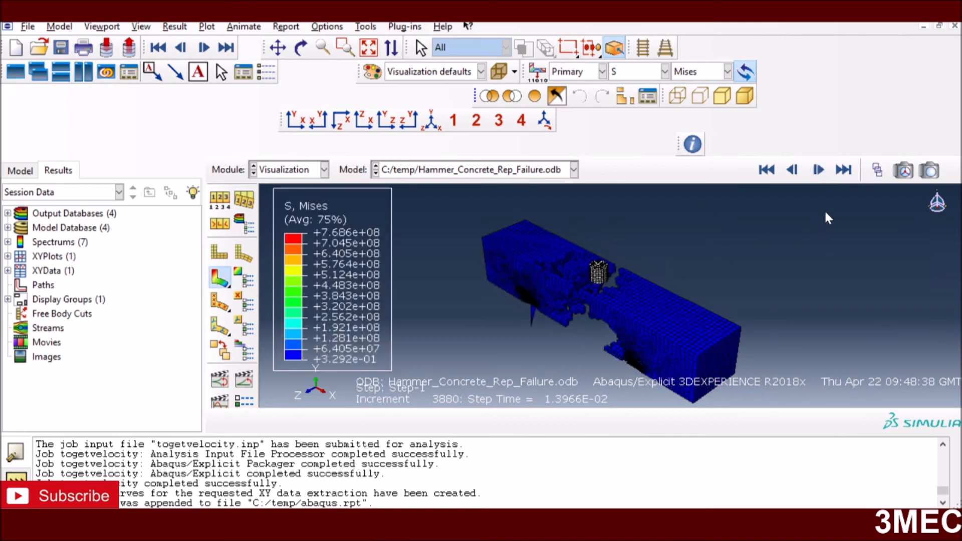
Step through the Hammer_Concrete_Rep_Failure frames in isometric and XY views to examine the beam's failure, ending in the isometric view
left_click(767, 171)
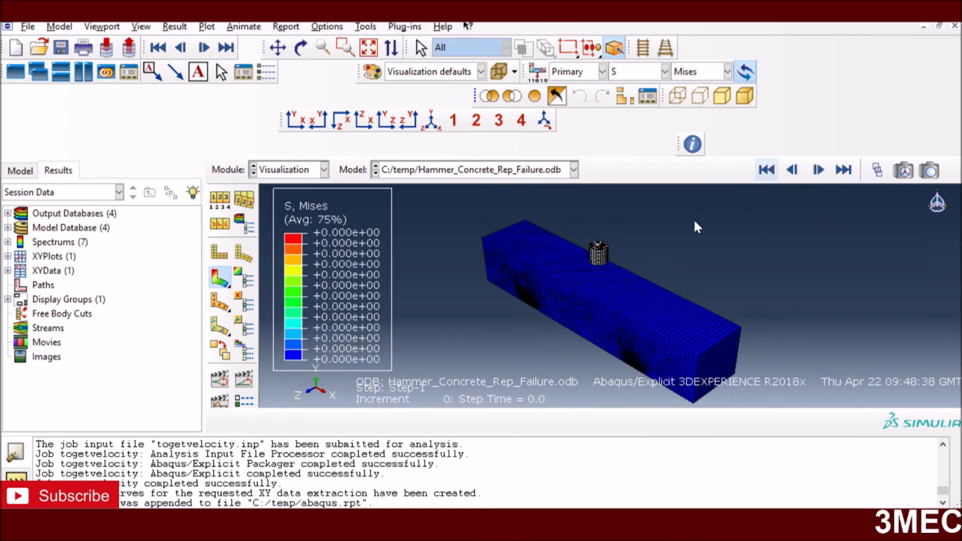
left_click(816, 170)
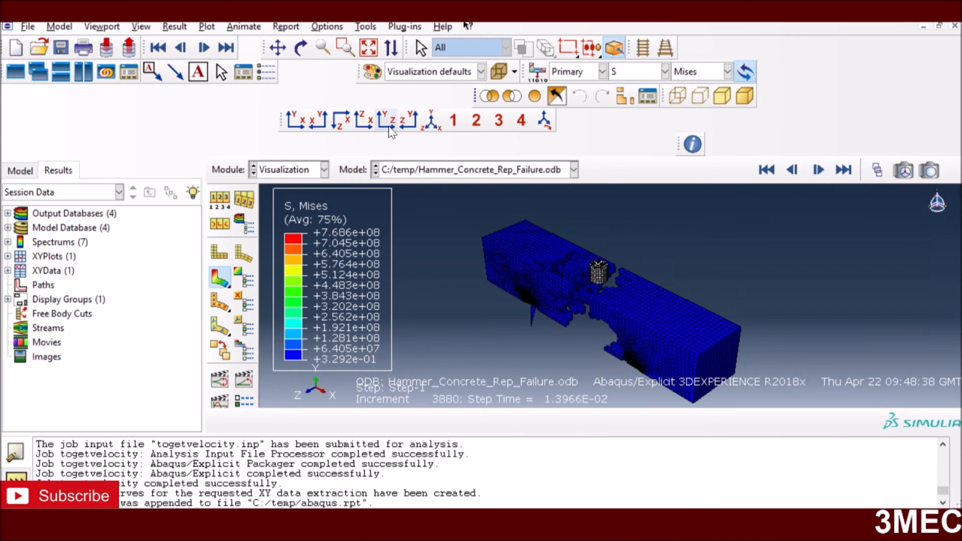
left_click(296, 122)
left_click(767, 169)
left_click(819, 171)
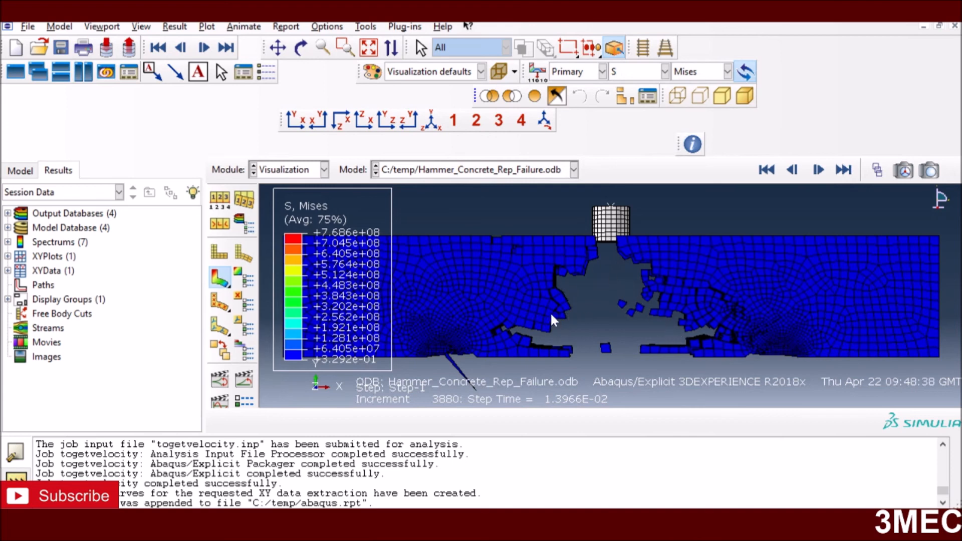
left_click(766, 170)
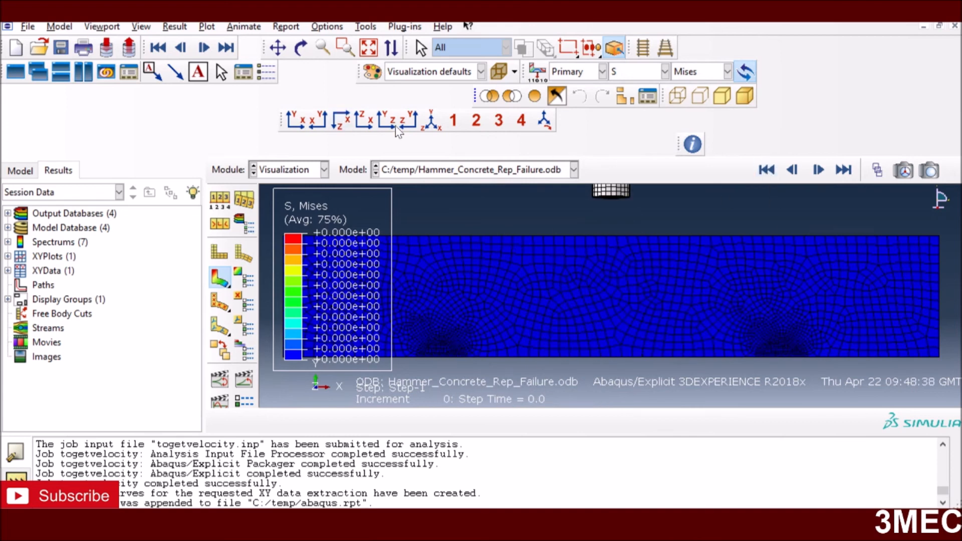
left_click(431, 120)
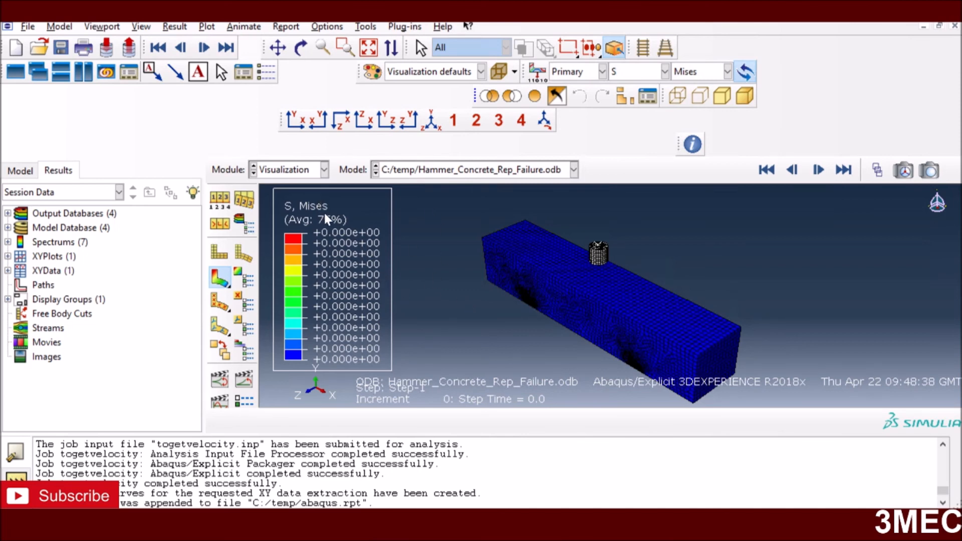
Switch to the Part module and collapse the VelocityEquiBCfailure model in the model tree
left_click(297, 170)
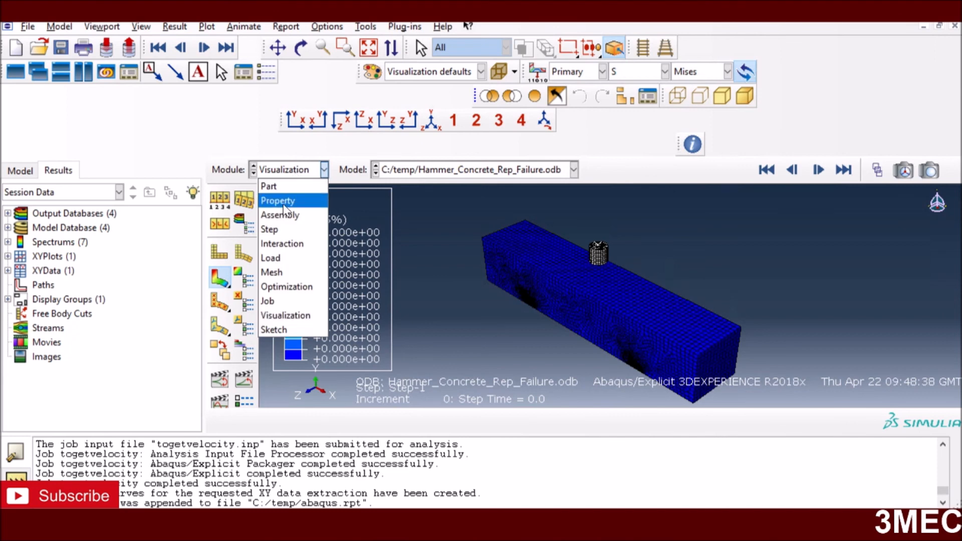
left_click(281, 187)
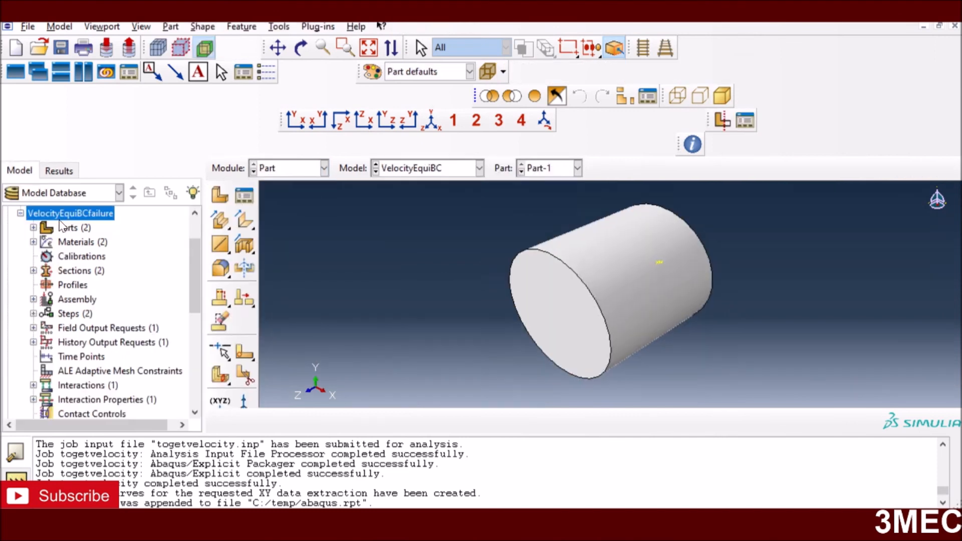
left_click(21, 213)
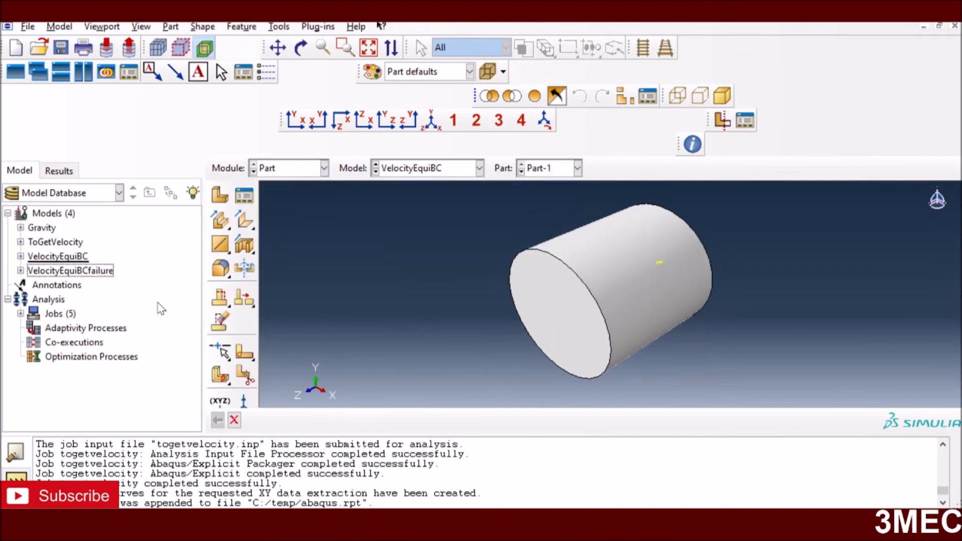
Expand the Gravity model in the model tree, make it the current model, and switch to the Load module
left_click(43, 228)
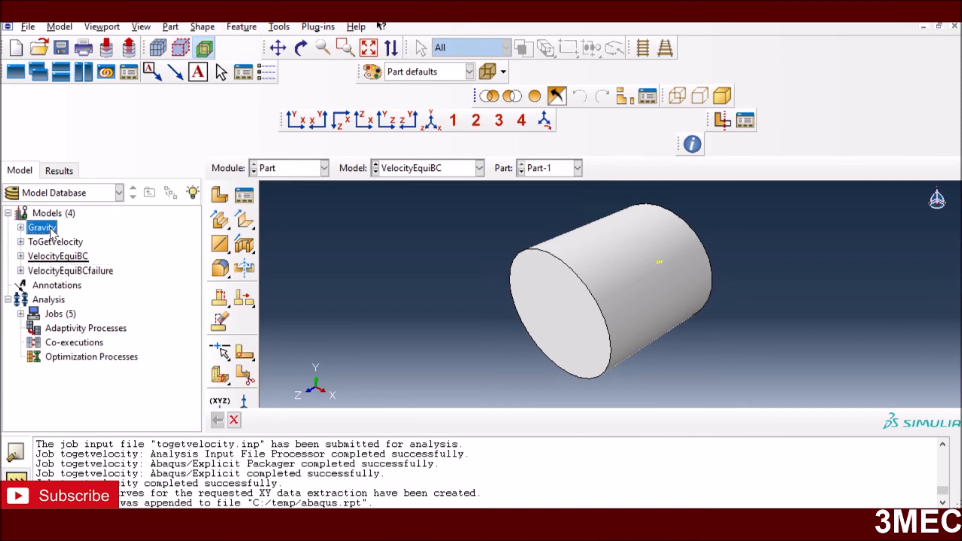
left_click(20, 228)
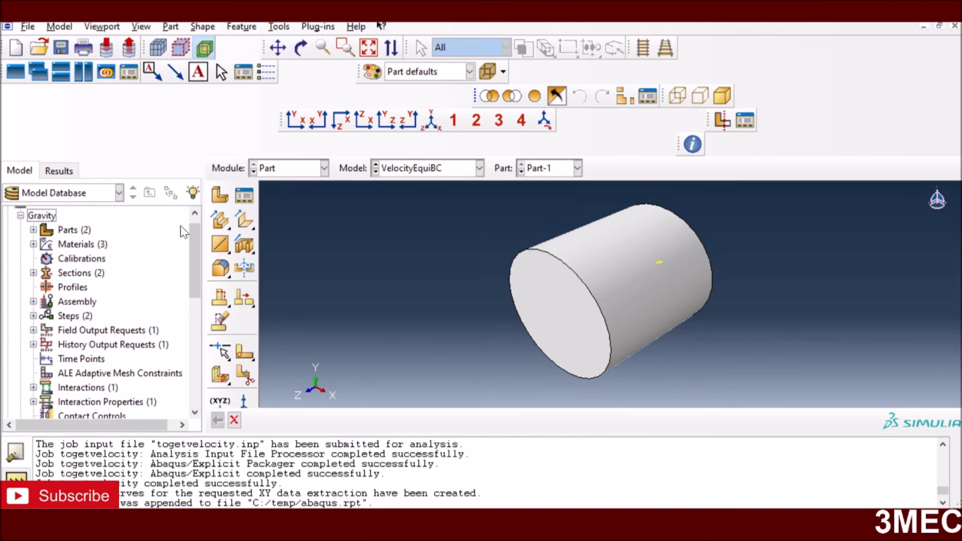
left_click(452, 170)
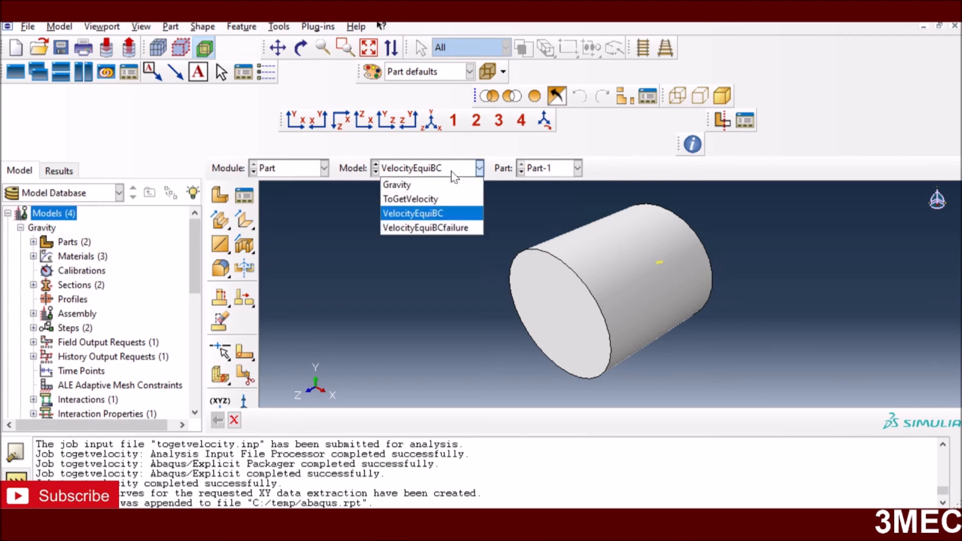
left_click(423, 184)
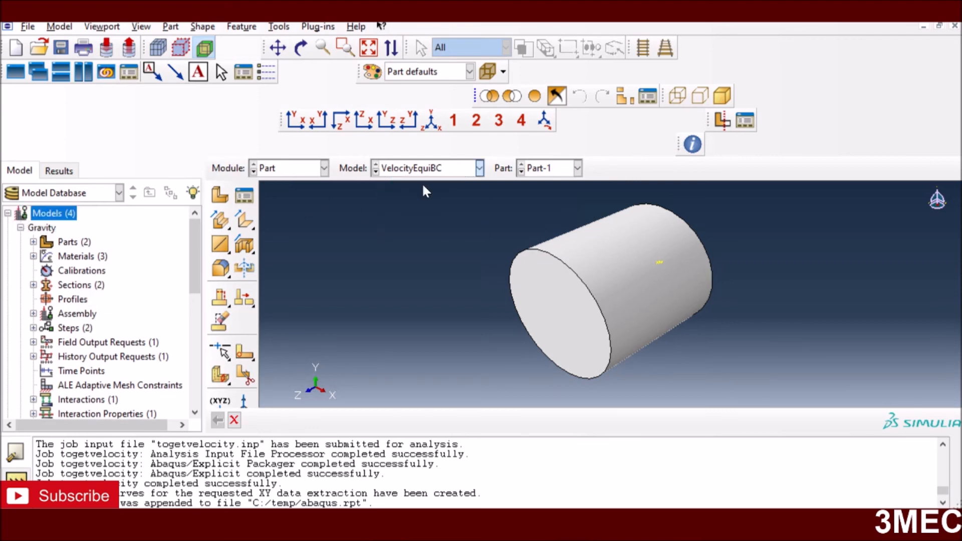
left_click(295, 173)
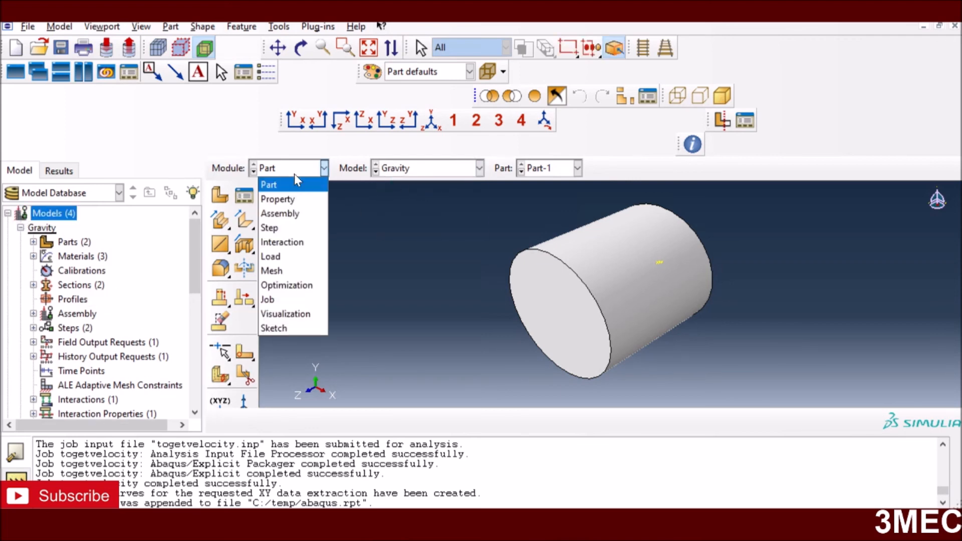
left_click(270, 257)
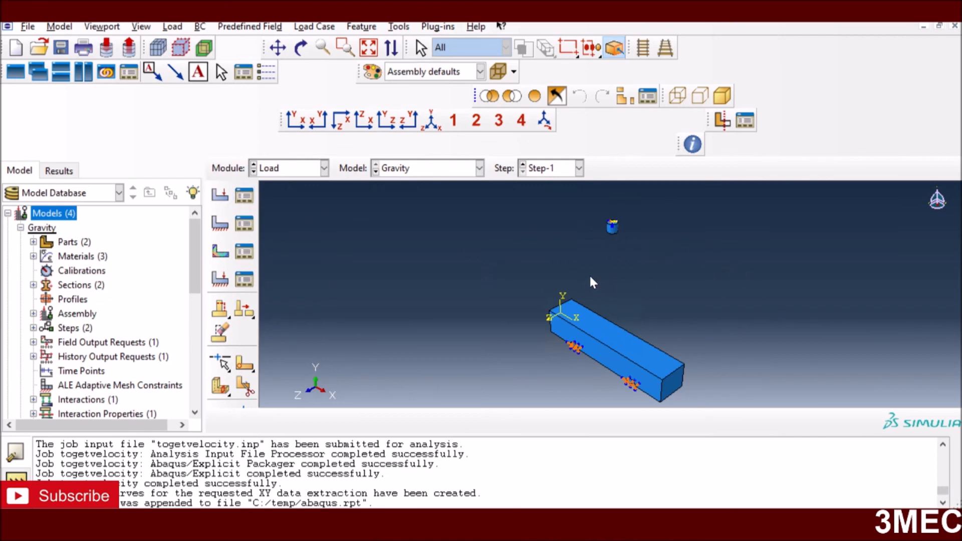
Examine the type, region, components and amplitude of gravity load Load-1 in Step-1 and close it without changes
left_click(245, 197)
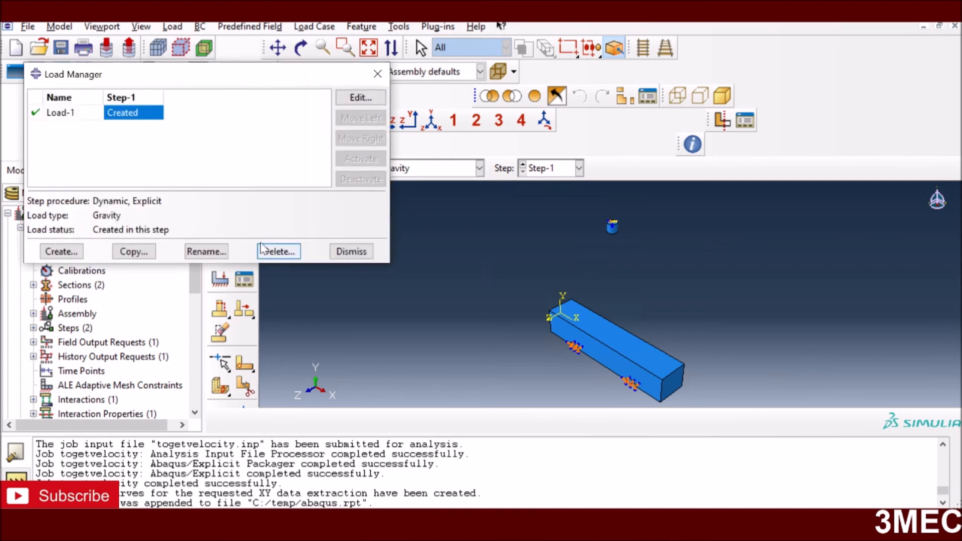
left_click(370, 100)
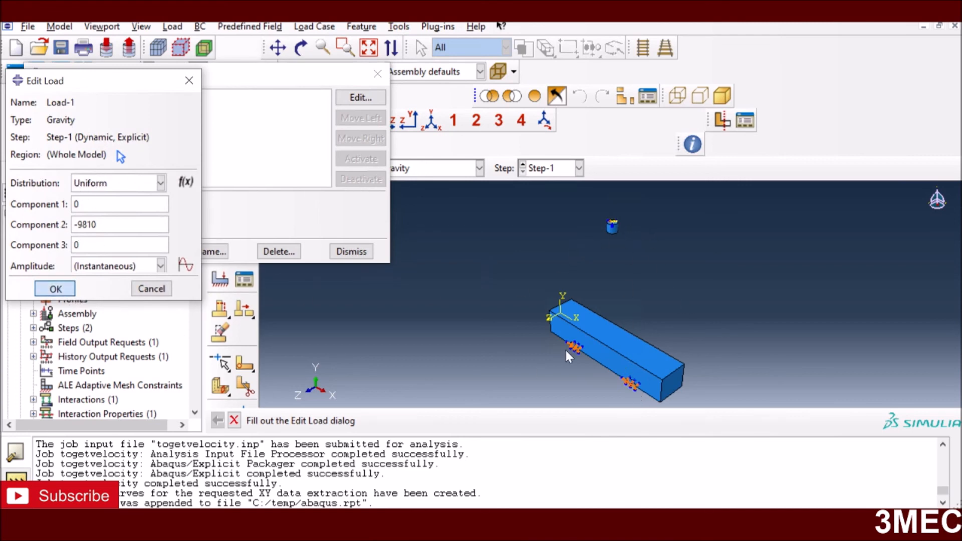
left_click(45, 289)
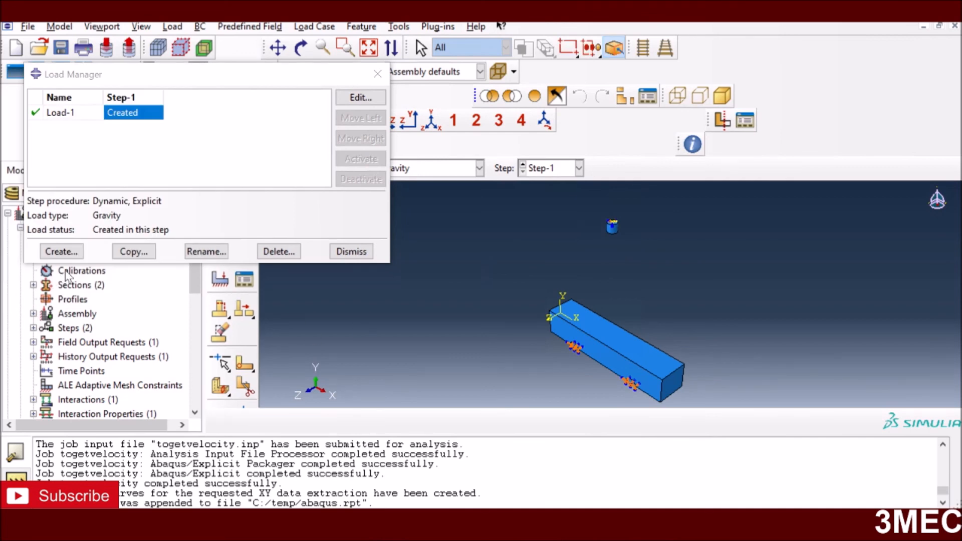
left_click(351, 251)
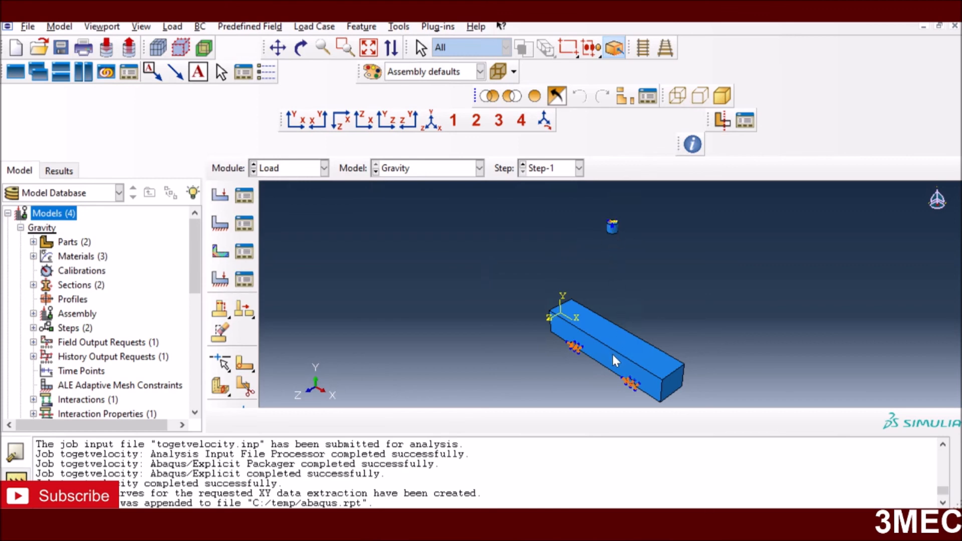
Switch to the Visualization module and animate the time history of the Hammer_Concrete_Rep_Failure Mises stress results
left_click(272, 173)
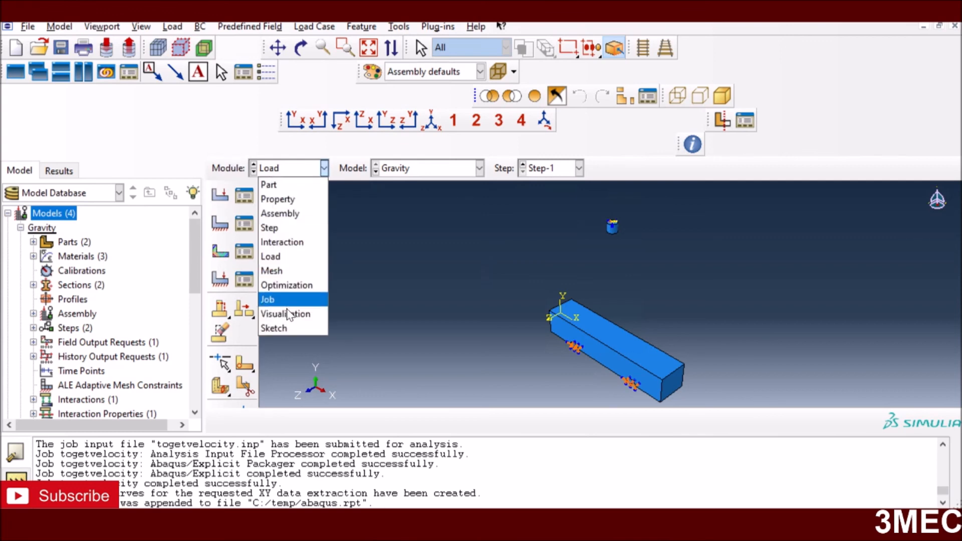
left_click(287, 313)
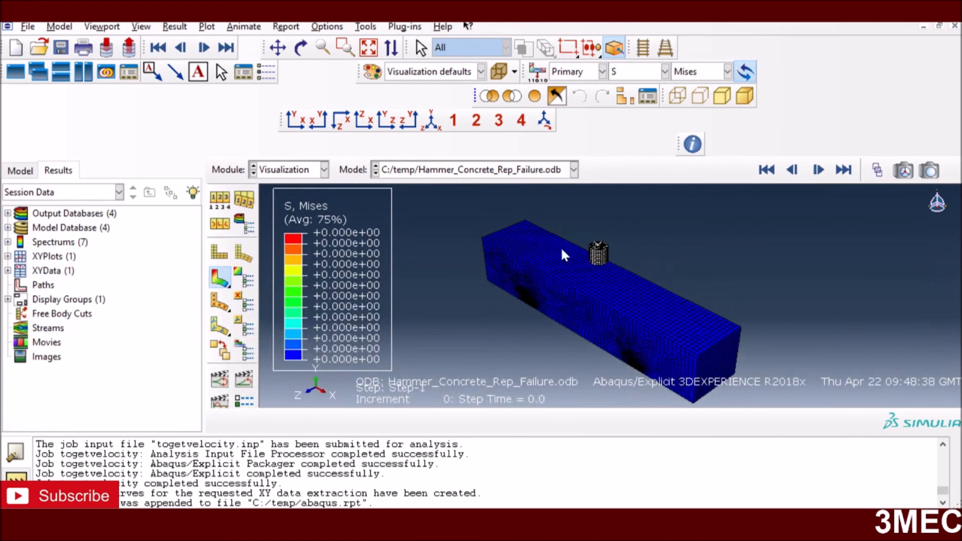
left_click(243, 385)
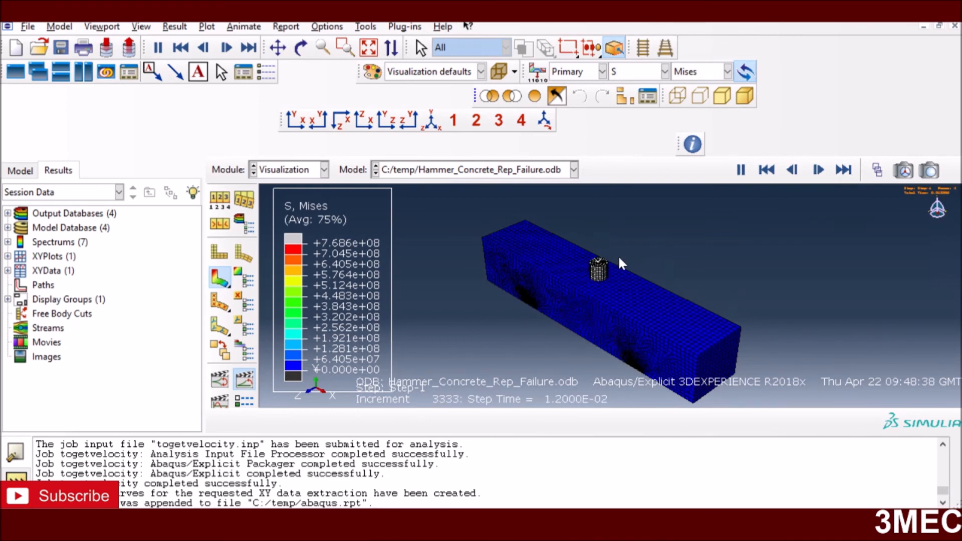
left_click(244, 384)
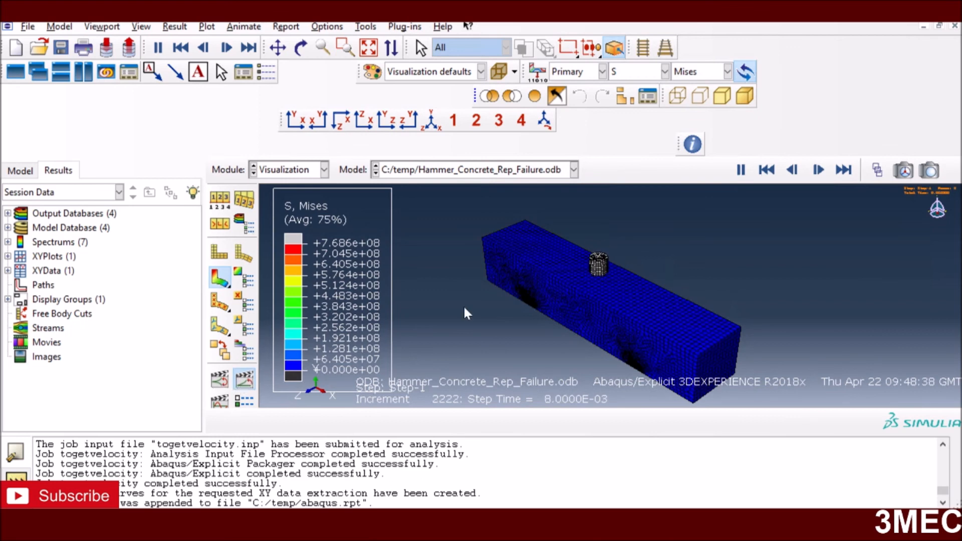